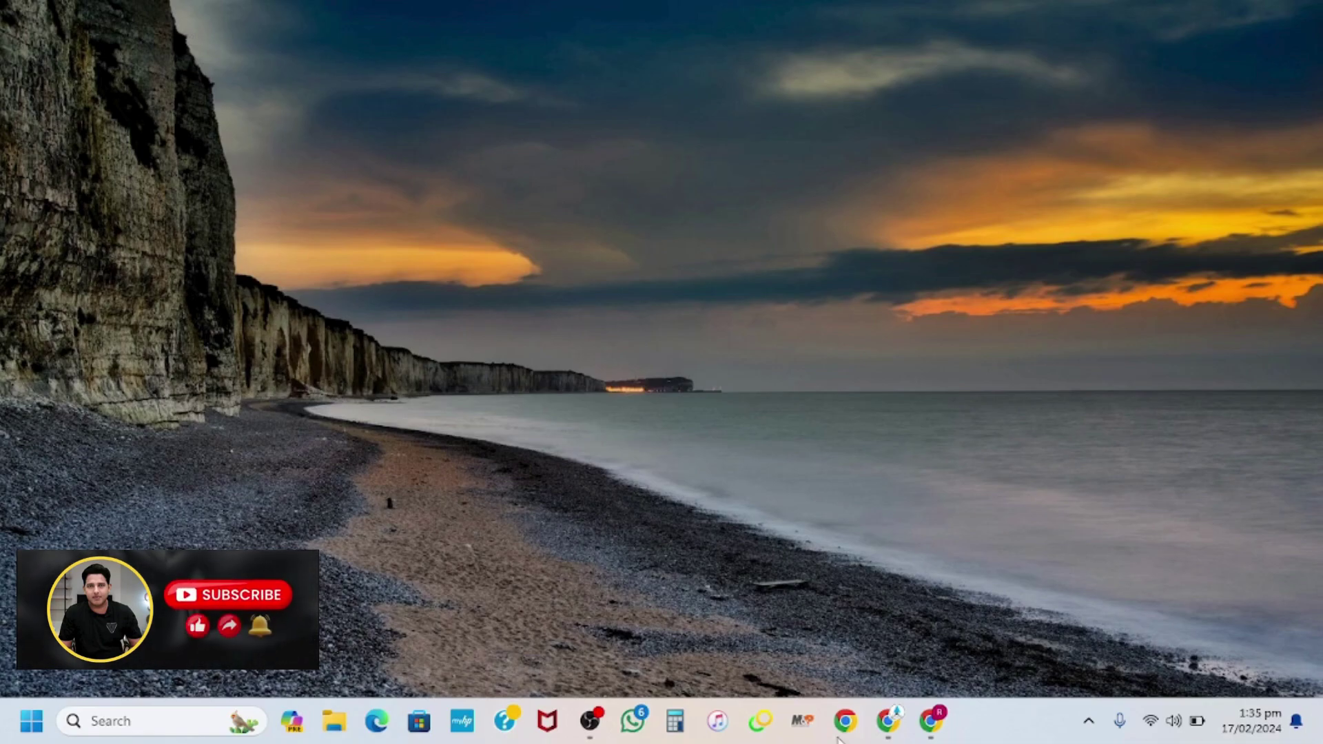
Switch to Blogger in Chrome and start a new blog titled "Punjabi Movies".
{"action": "left_click", "coordinate": [931, 721]}
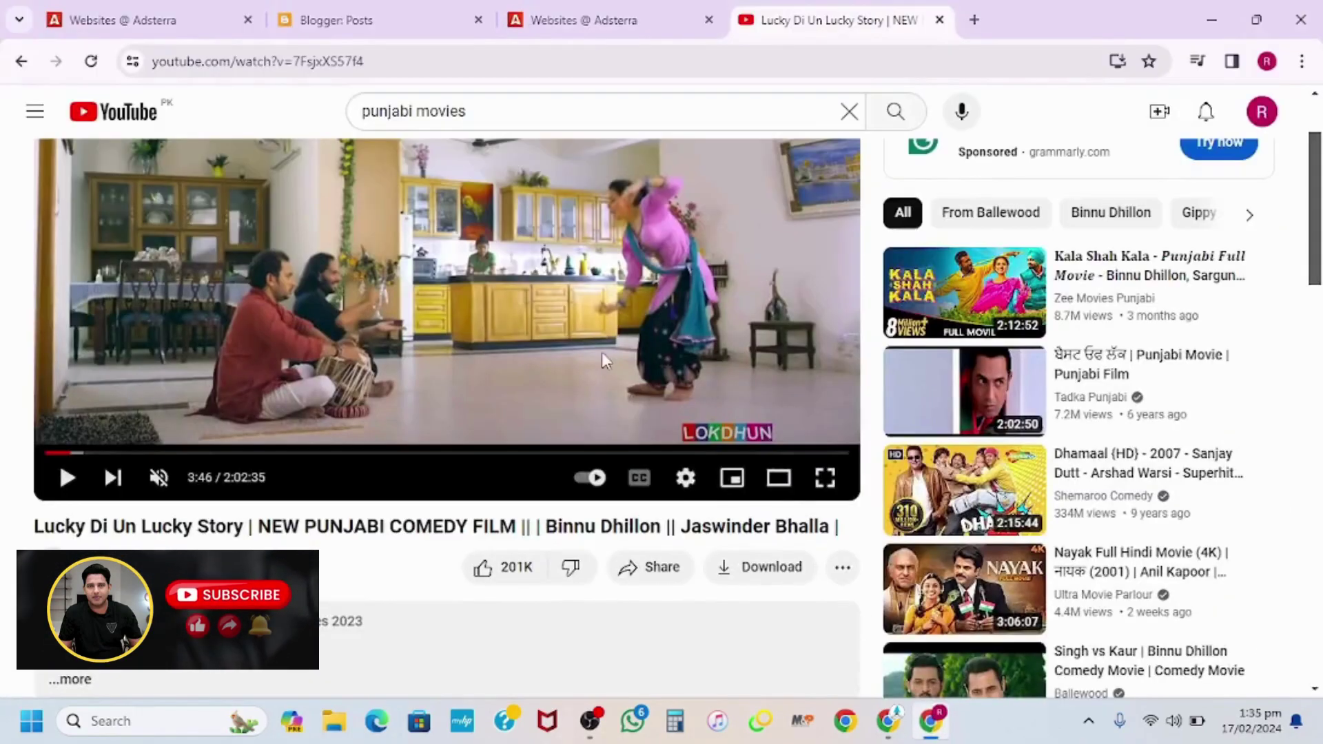
{"action": "left_click", "coordinate": [388, 10]}
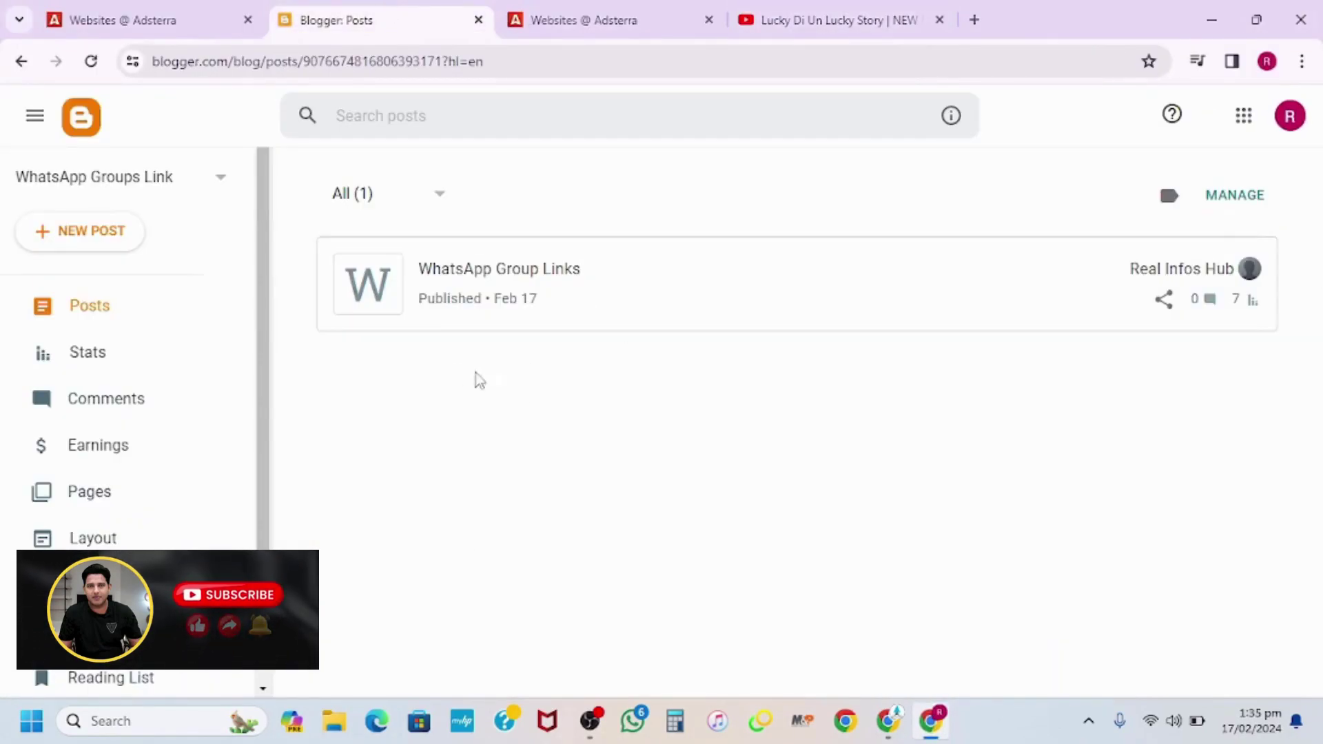
{"action": "left_click", "coordinate": [163, 181]}
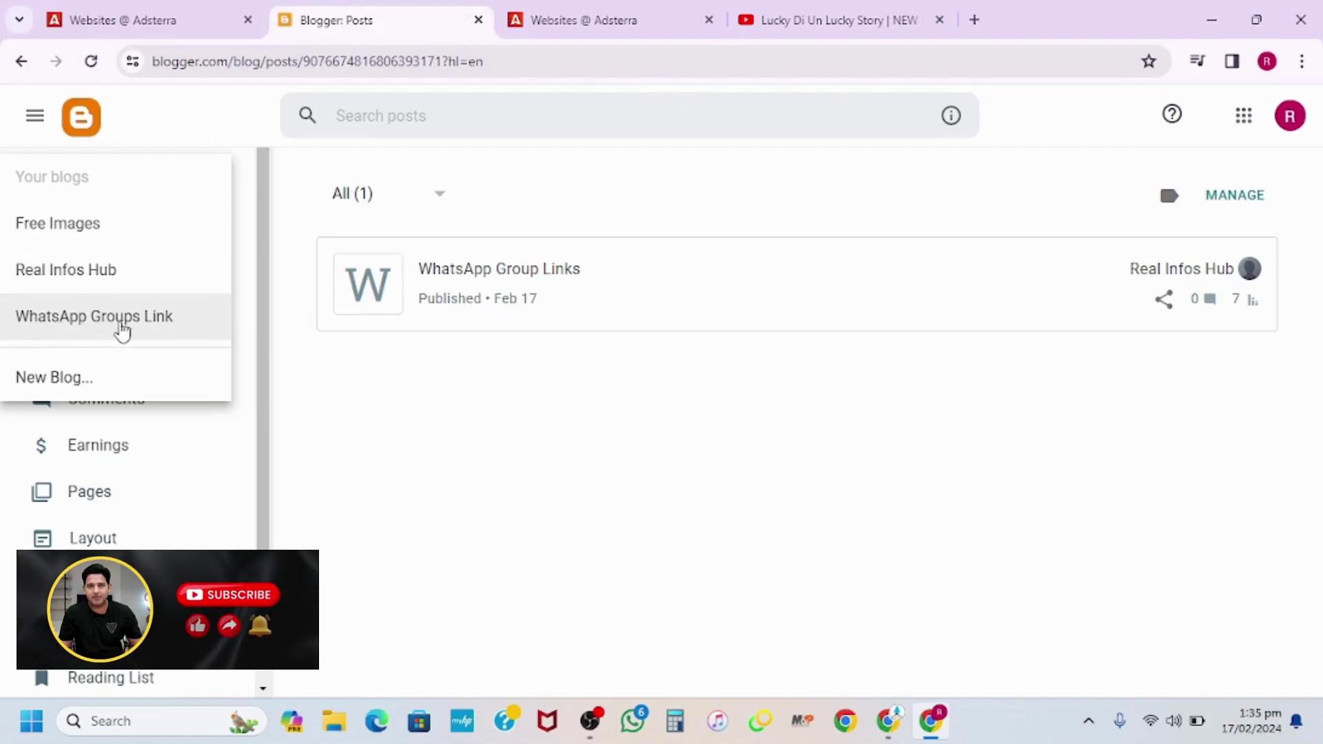
{"action": "left_click", "coordinate": [63, 381]}
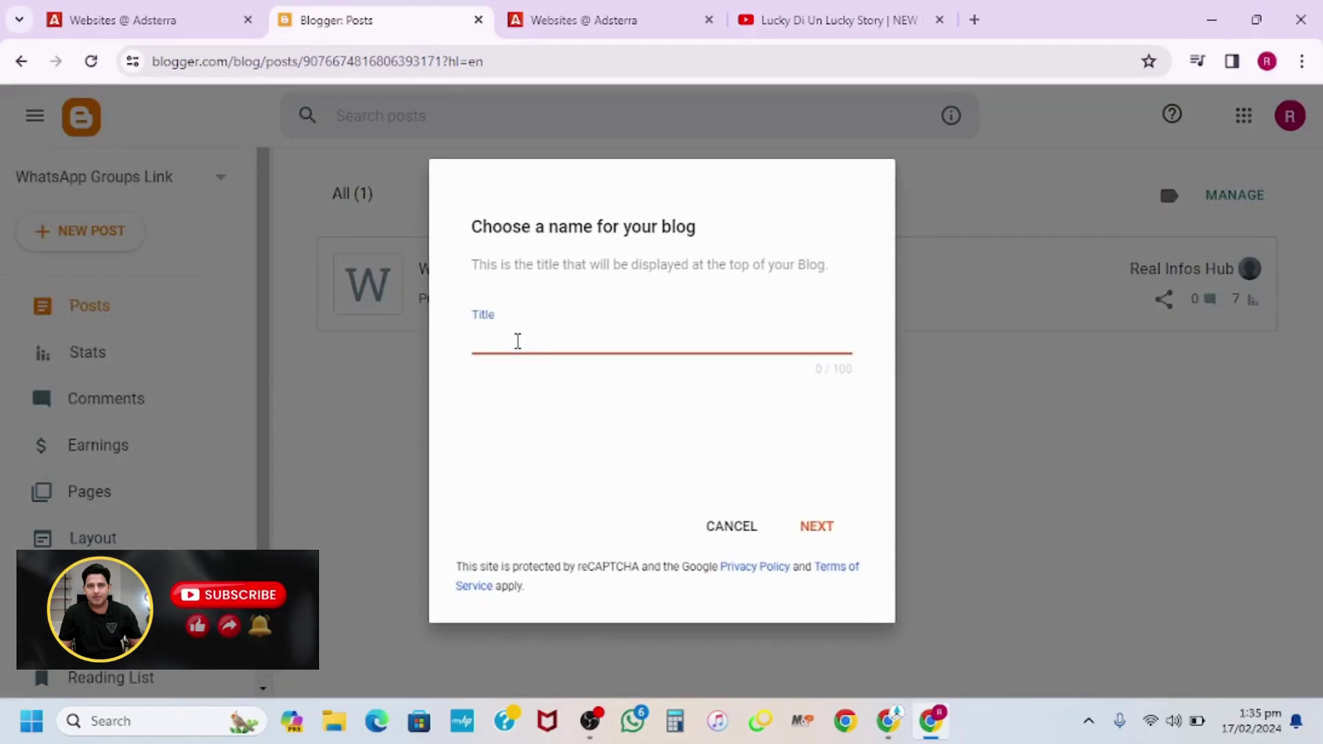
{"action": "type", "text": "Punjabi Movies"}
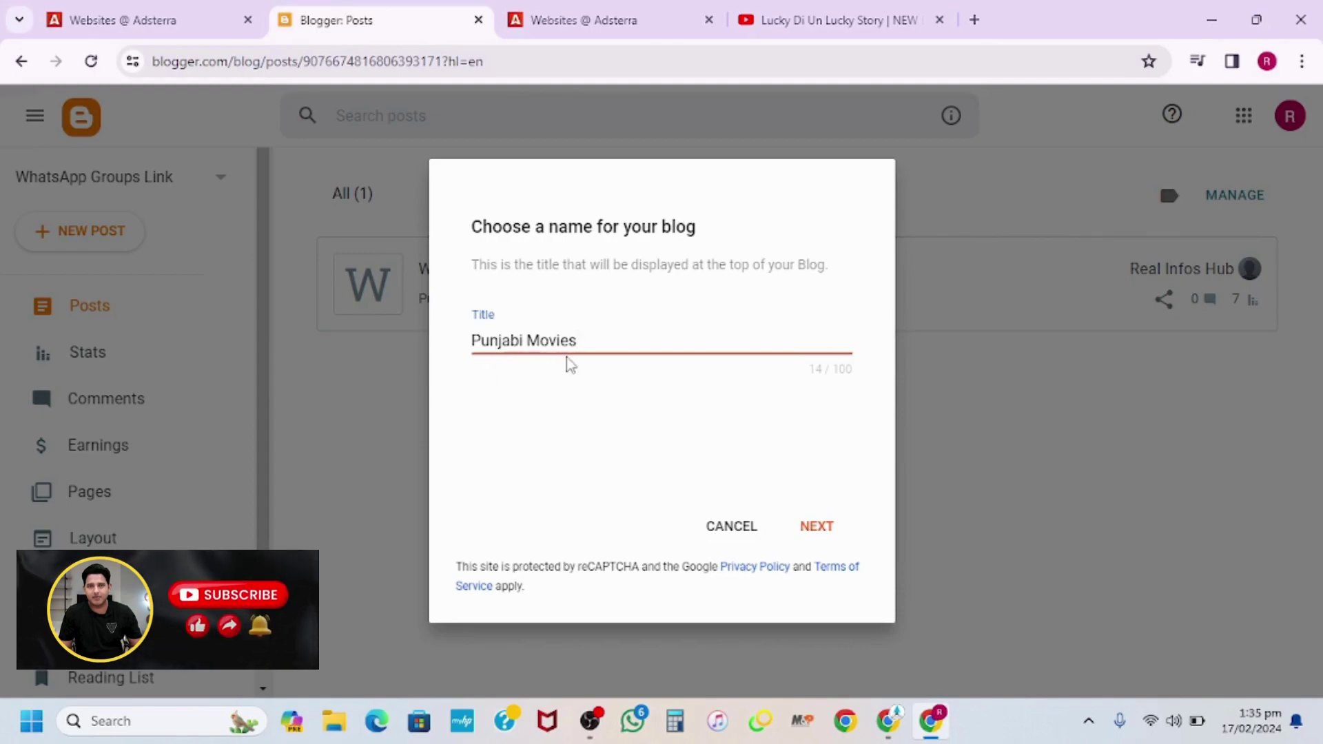
{"action": "left_click", "coordinate": [824, 532]}
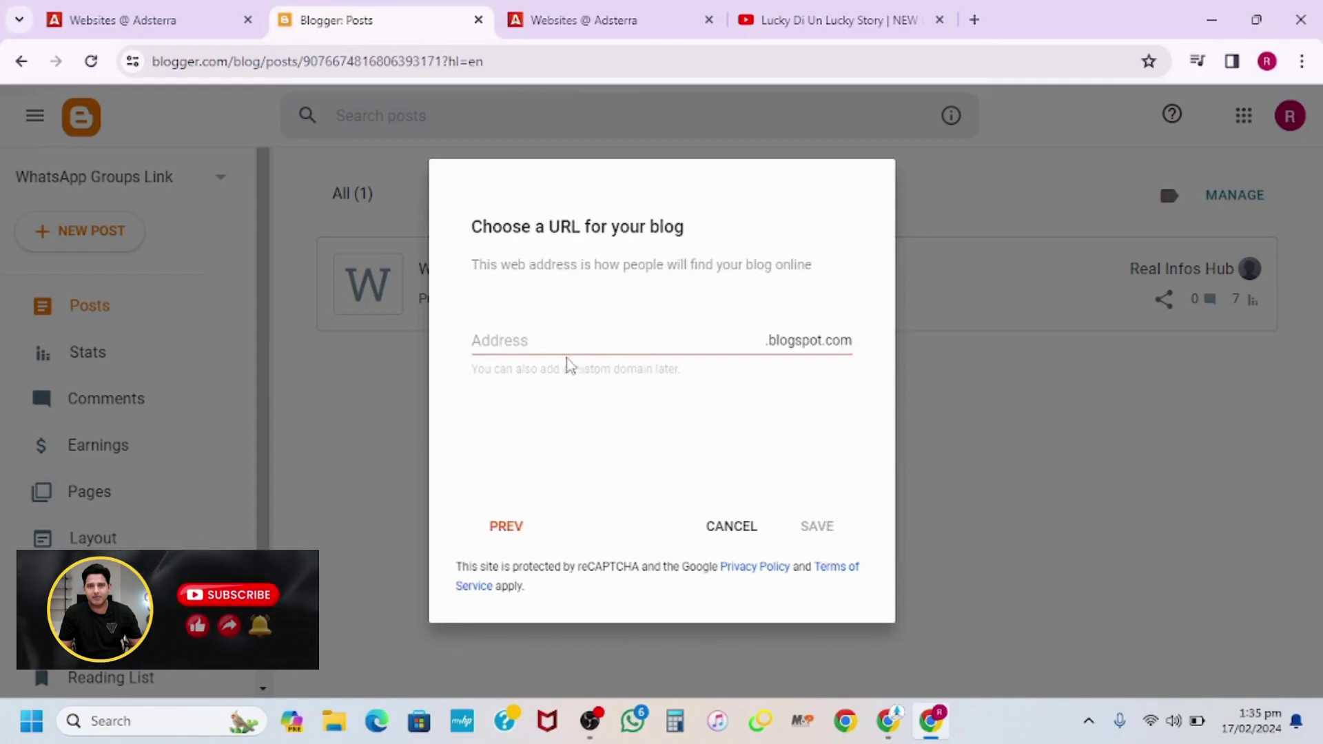
Set the new blog's address to punjabimoviest.blogspot.com and save the blog.
{"action": "left_click", "coordinate": [560, 340]}
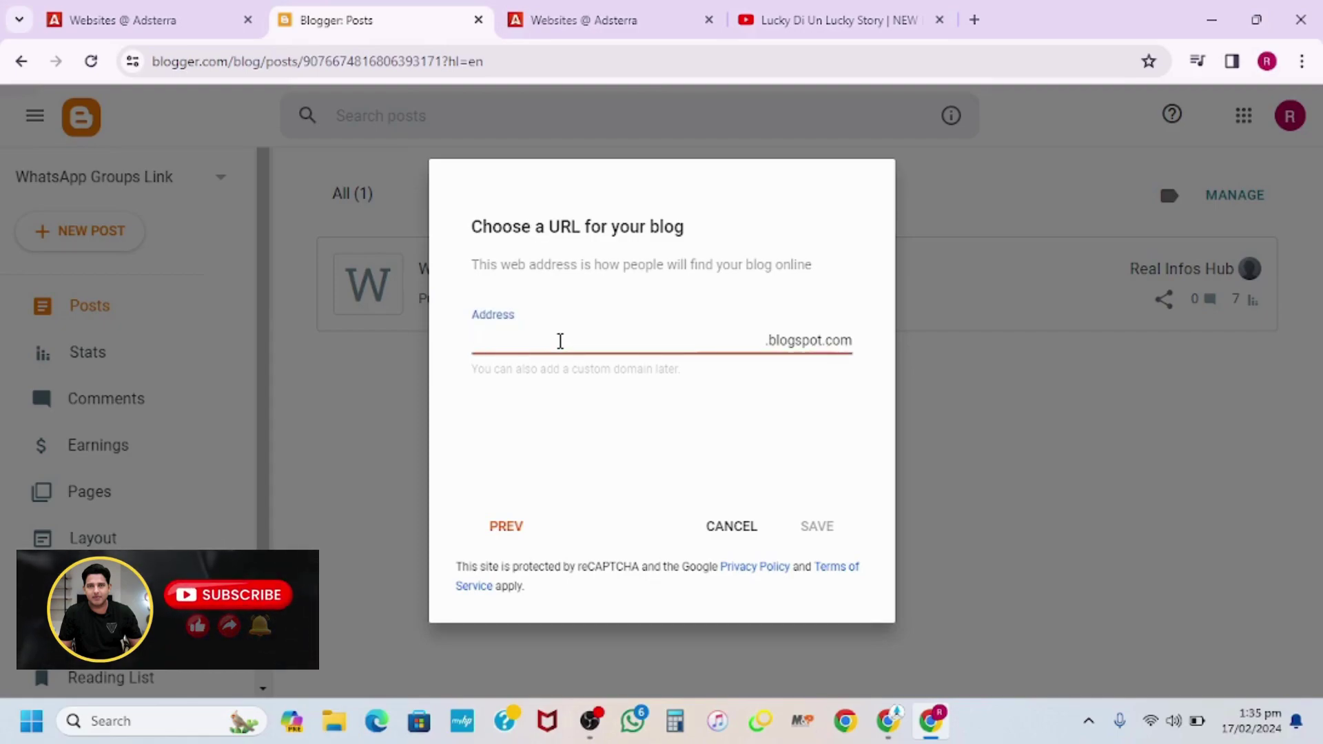
{"action": "type", "text": "punjabimoviest"}
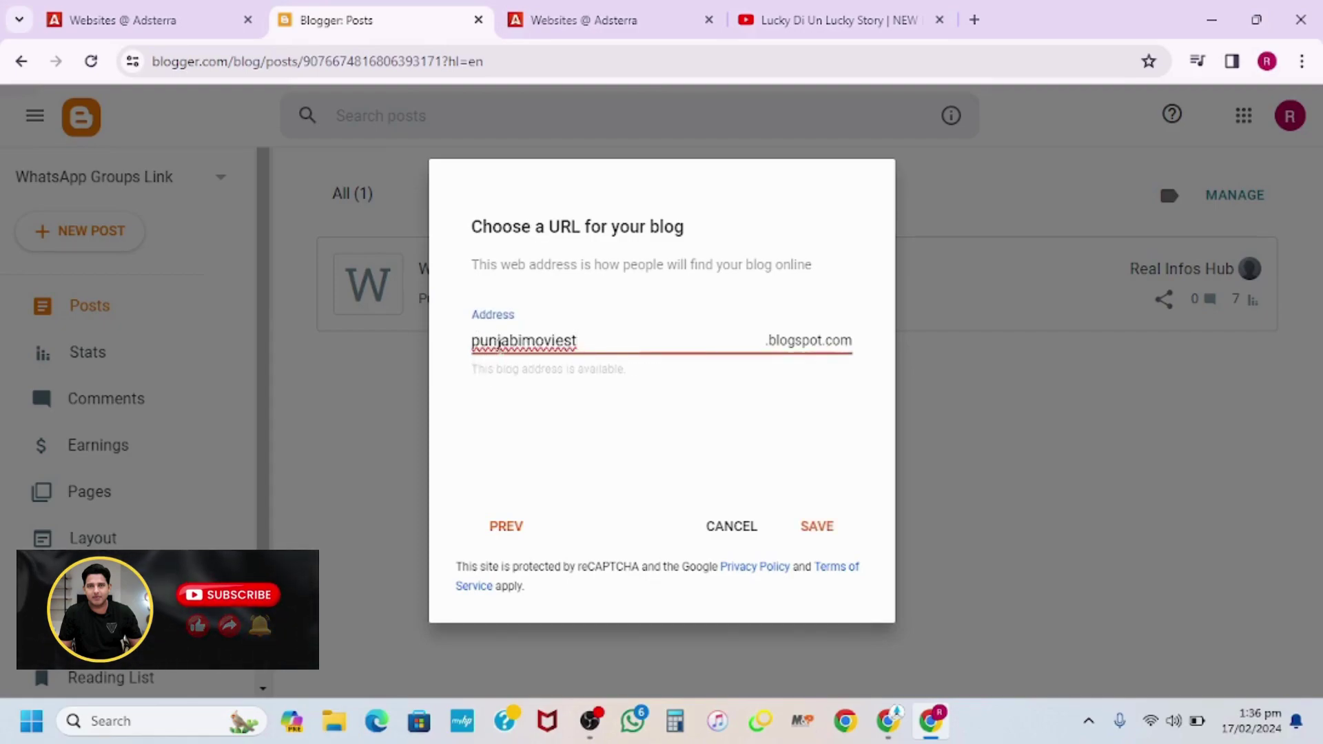
{"action": "type", "text": "r"}
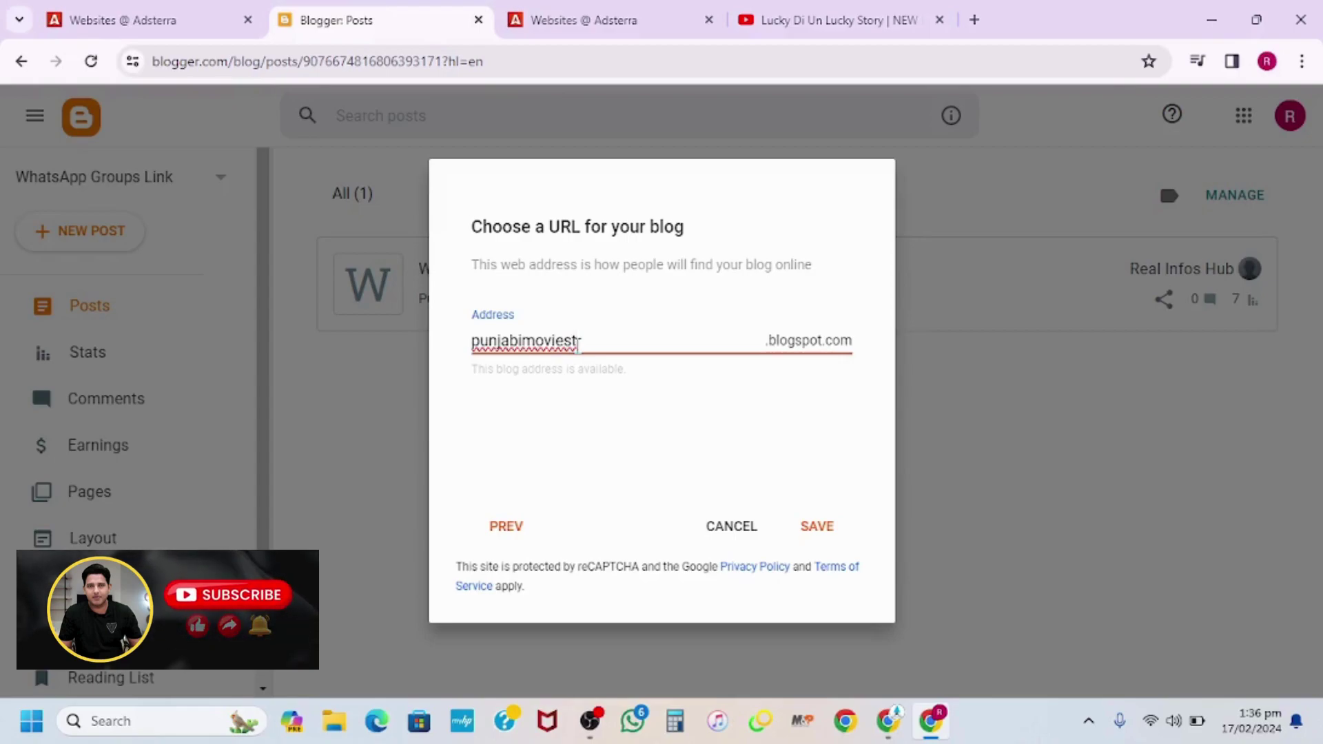
{"action": "key", "text": "BackSpace"}
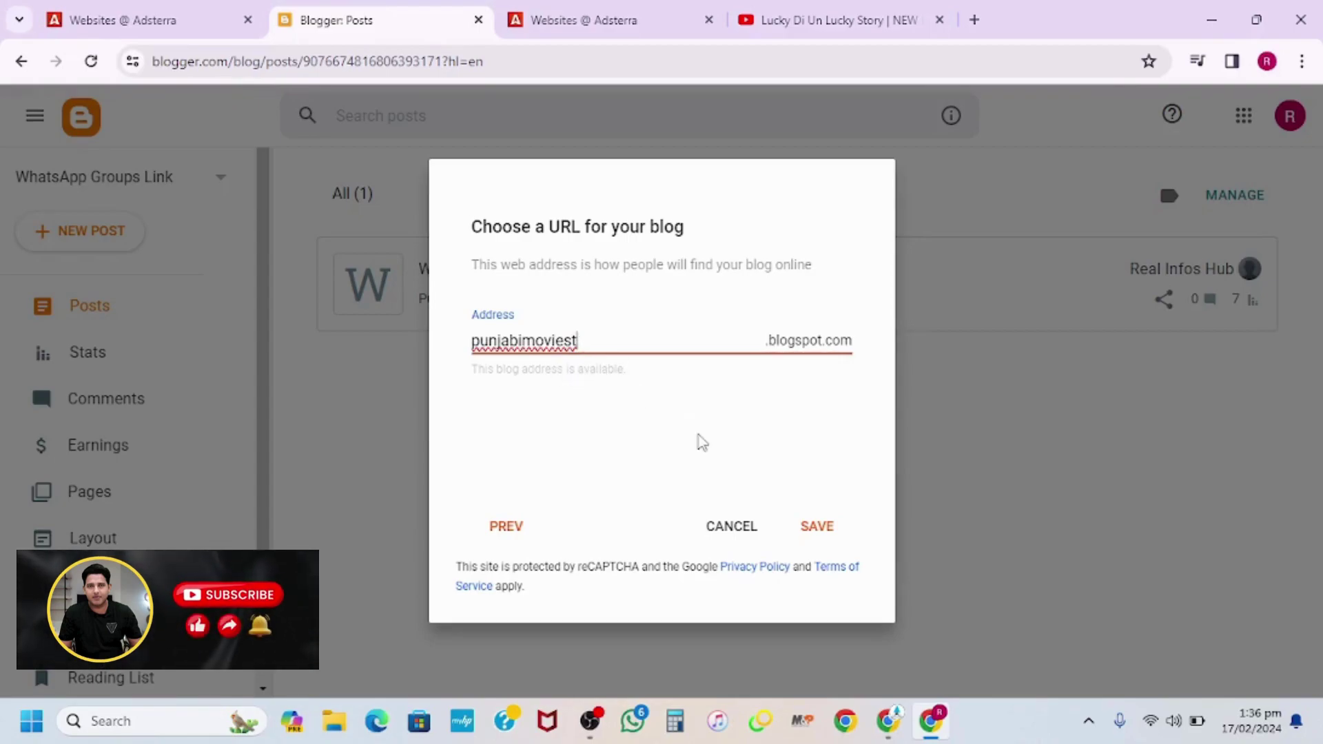
{"action": "left_click", "coordinate": [824, 530]}
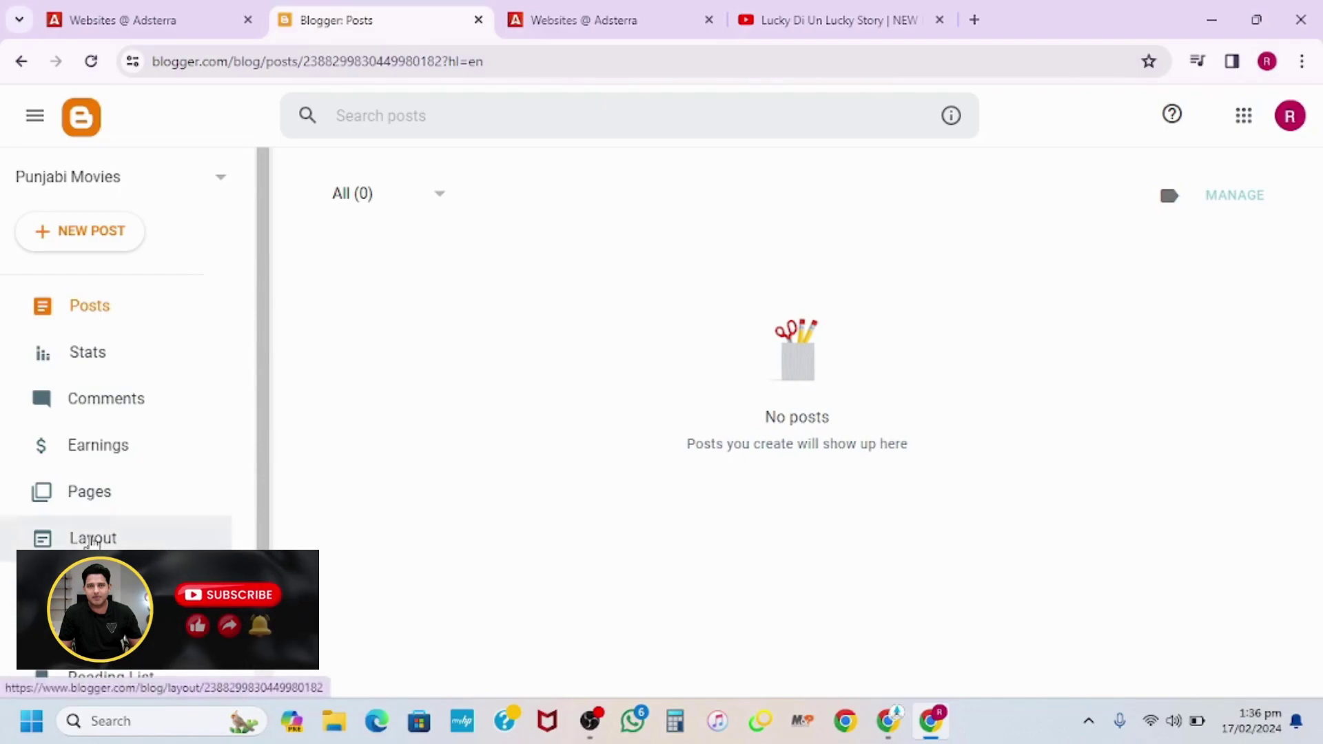
View the new blog, copy its web address and close the blog page.
{"action": "scroll", "coordinate": [90, 537], "scroll_direction": "down", "scroll_amount": 3}
{"action": "left_click", "coordinate": [117, 562]}
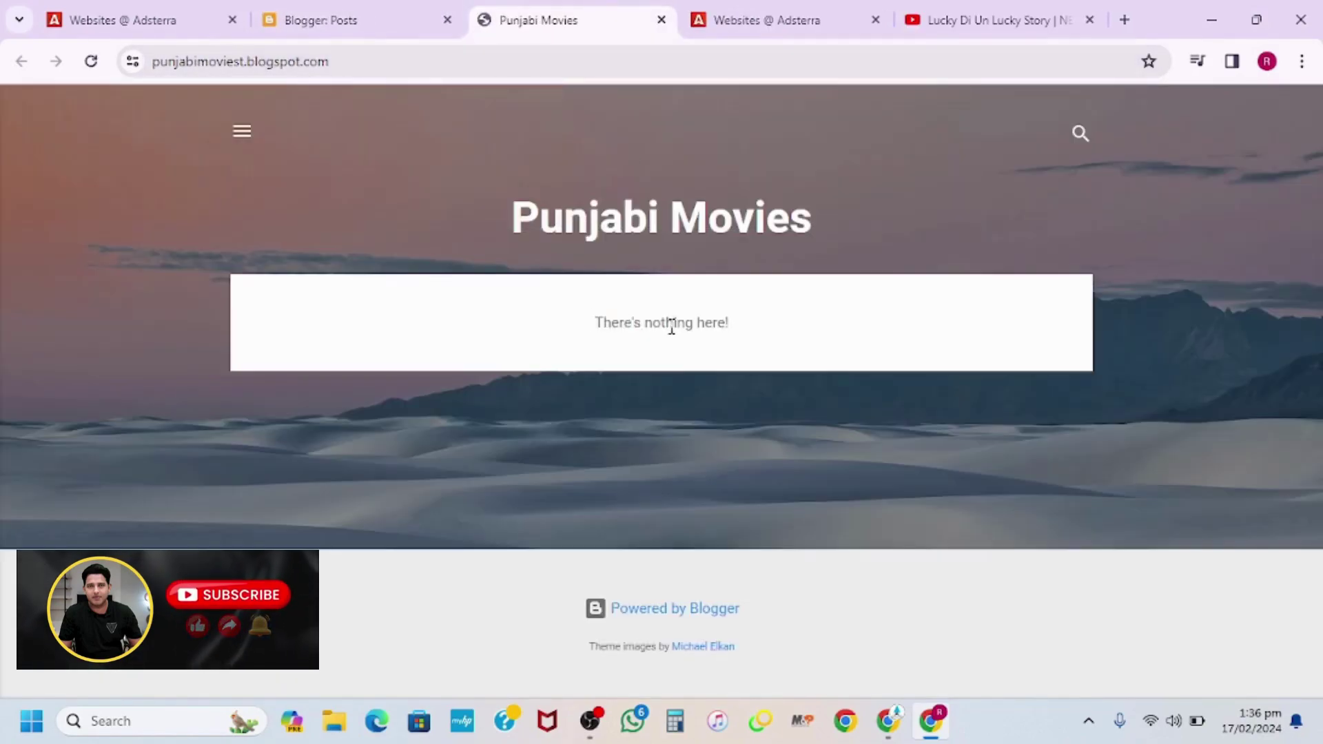
{"action": "left_click", "coordinate": [358, 61]}
{"action": "key", "text": "ctrl+c"}
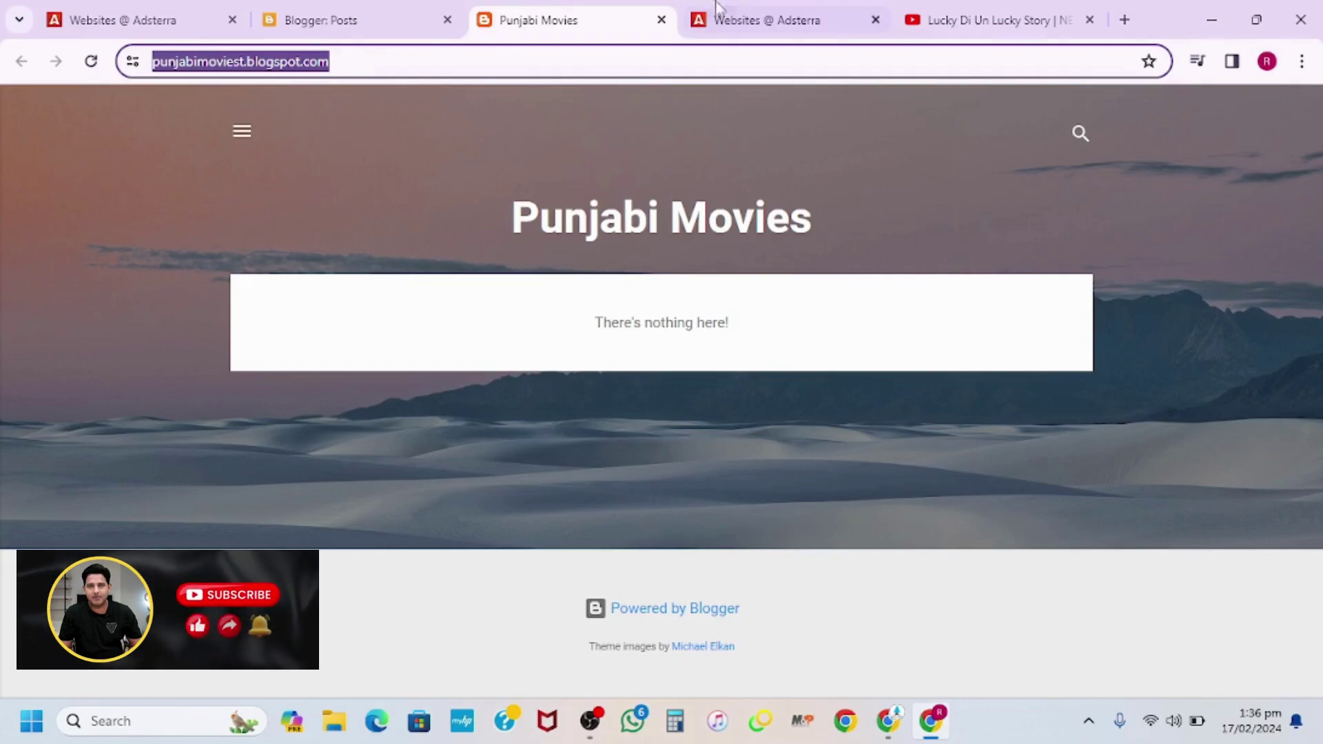
{"action": "left_click", "coordinate": [661, 19]}
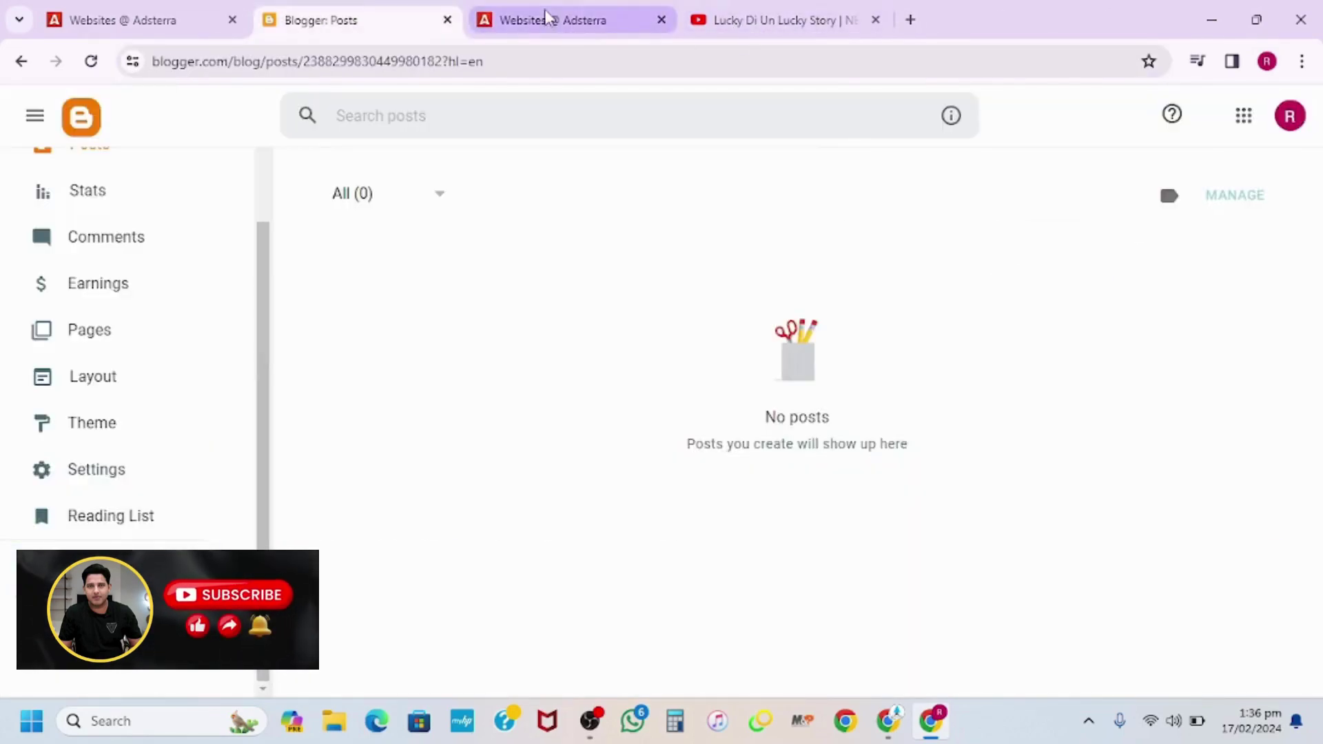
{"action": "left_click", "coordinate": [547, 19]}
{"action": "scroll", "coordinate": [624, 303], "scroll_direction": "up", "scroll_amount": 2}
{"action": "scroll", "coordinate": [623, 303], "scroll_direction": "up", "scroll_amount": 1}
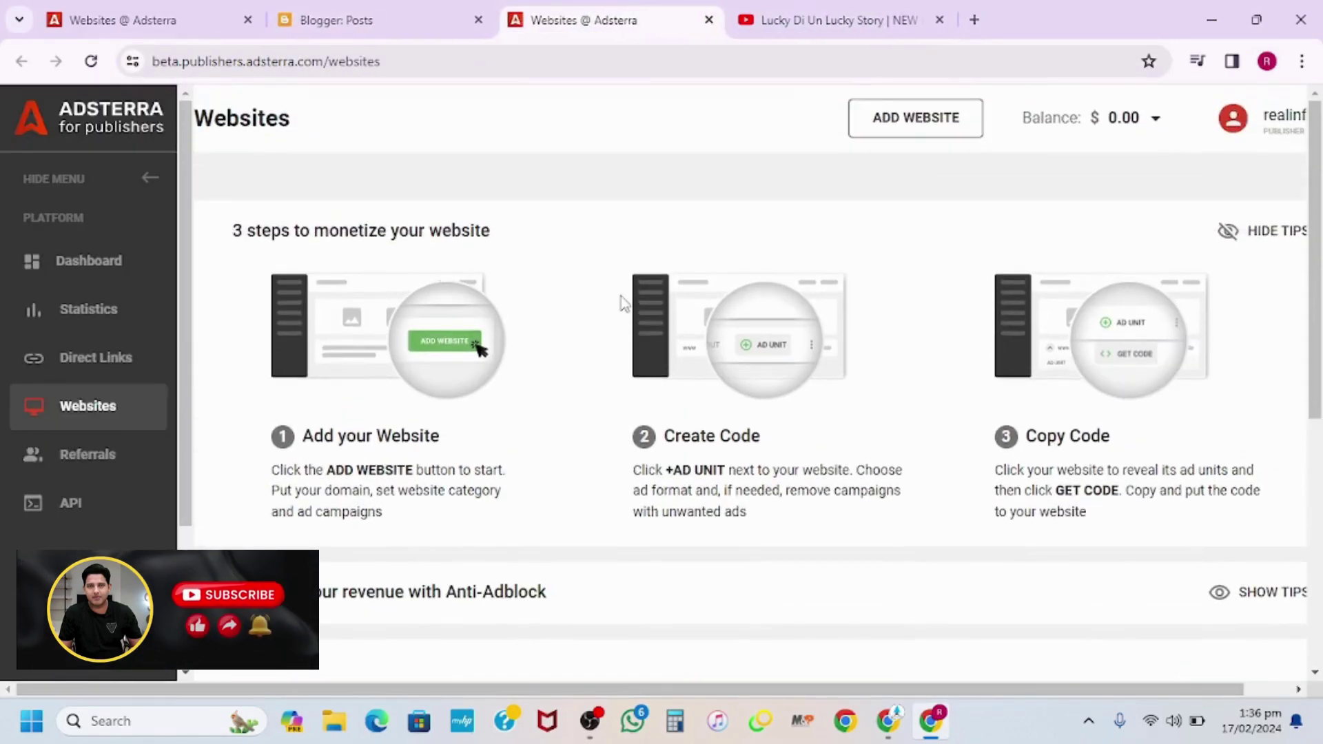
{"action": "scroll", "coordinate": [623, 303], "scroll_direction": "down", "scroll_amount": 2}
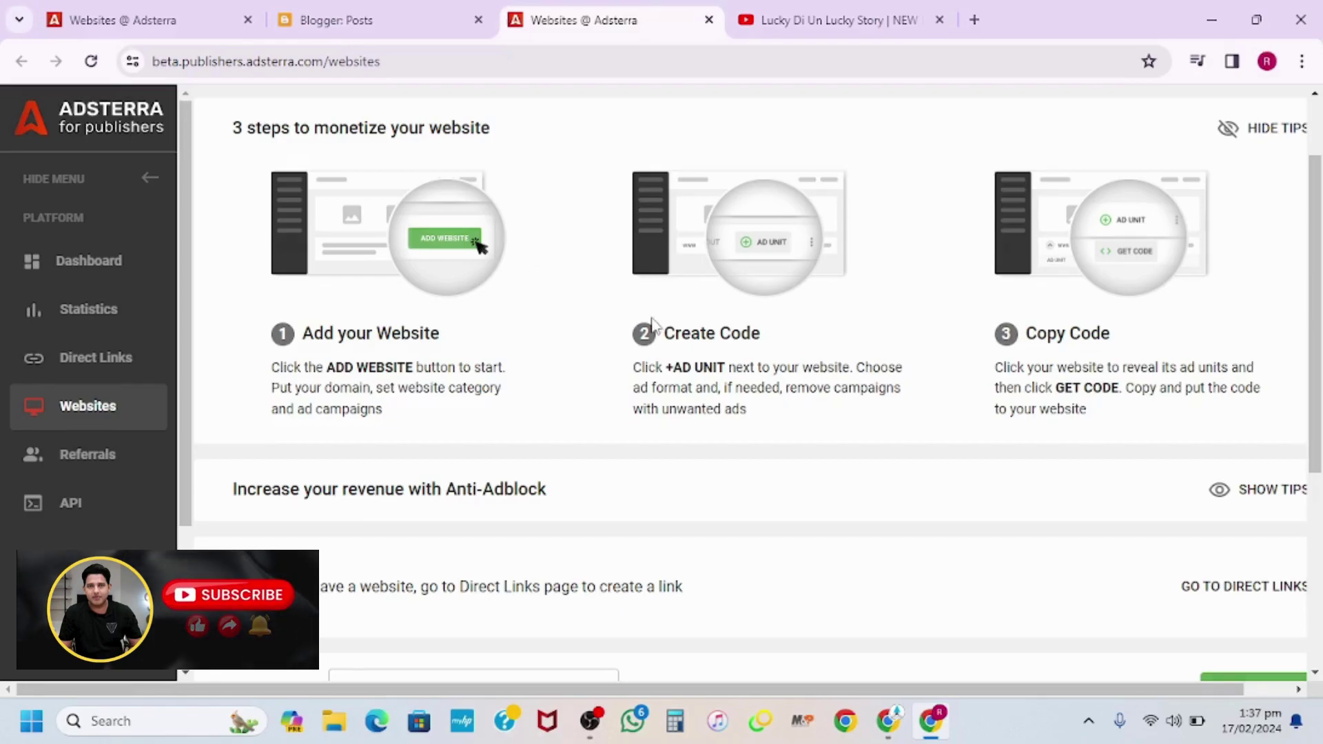
{"action": "scroll", "coordinate": [652, 317], "scroll_direction": "up", "scroll_amount": 2}
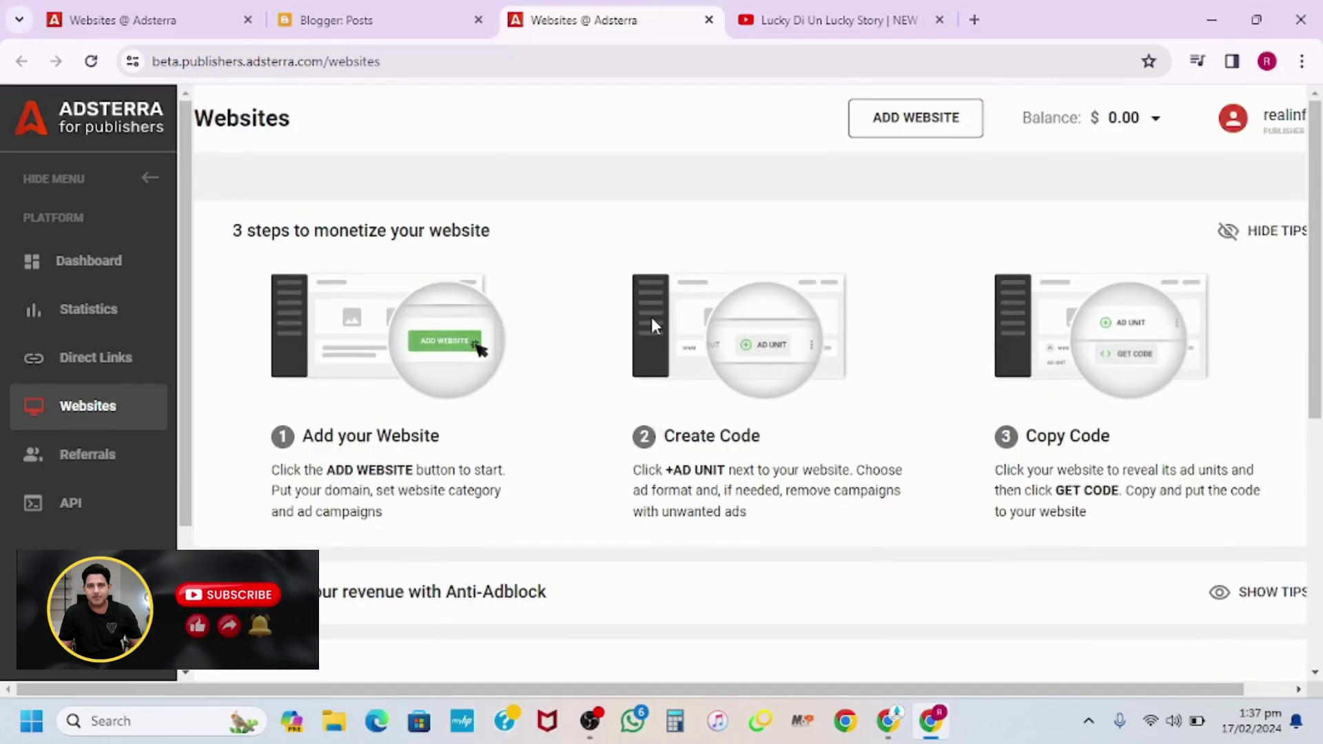
{"action": "left_click", "coordinate": [906, 128]}
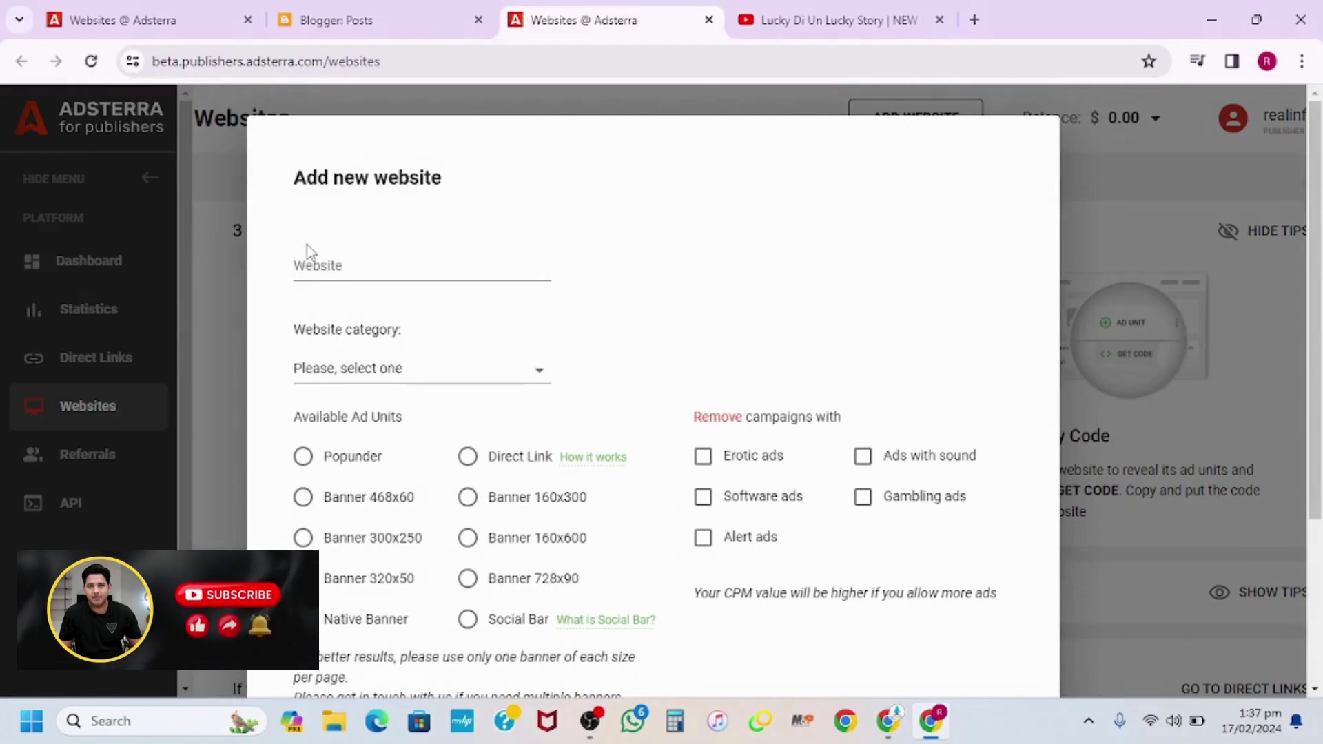
{"action": "left_click", "coordinate": [328, 268]}
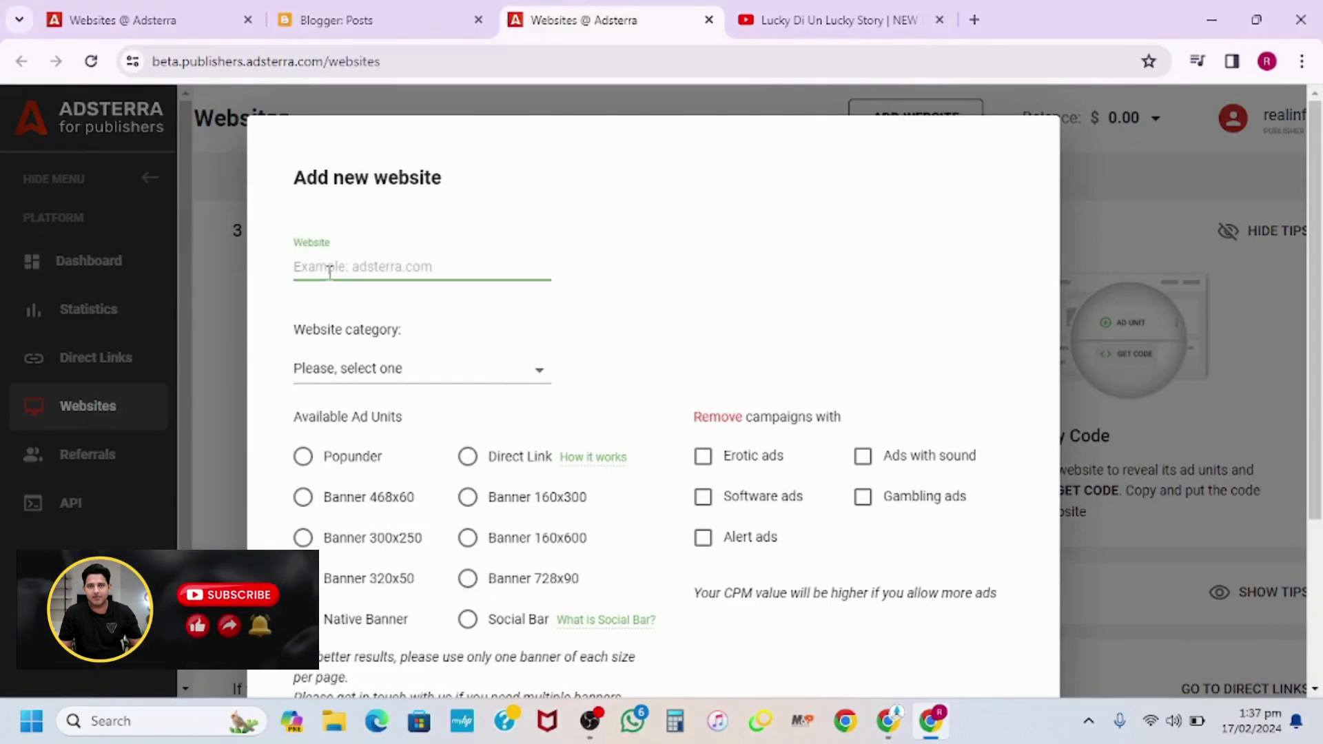
{"action": "key", "text": "ctrl+v"}
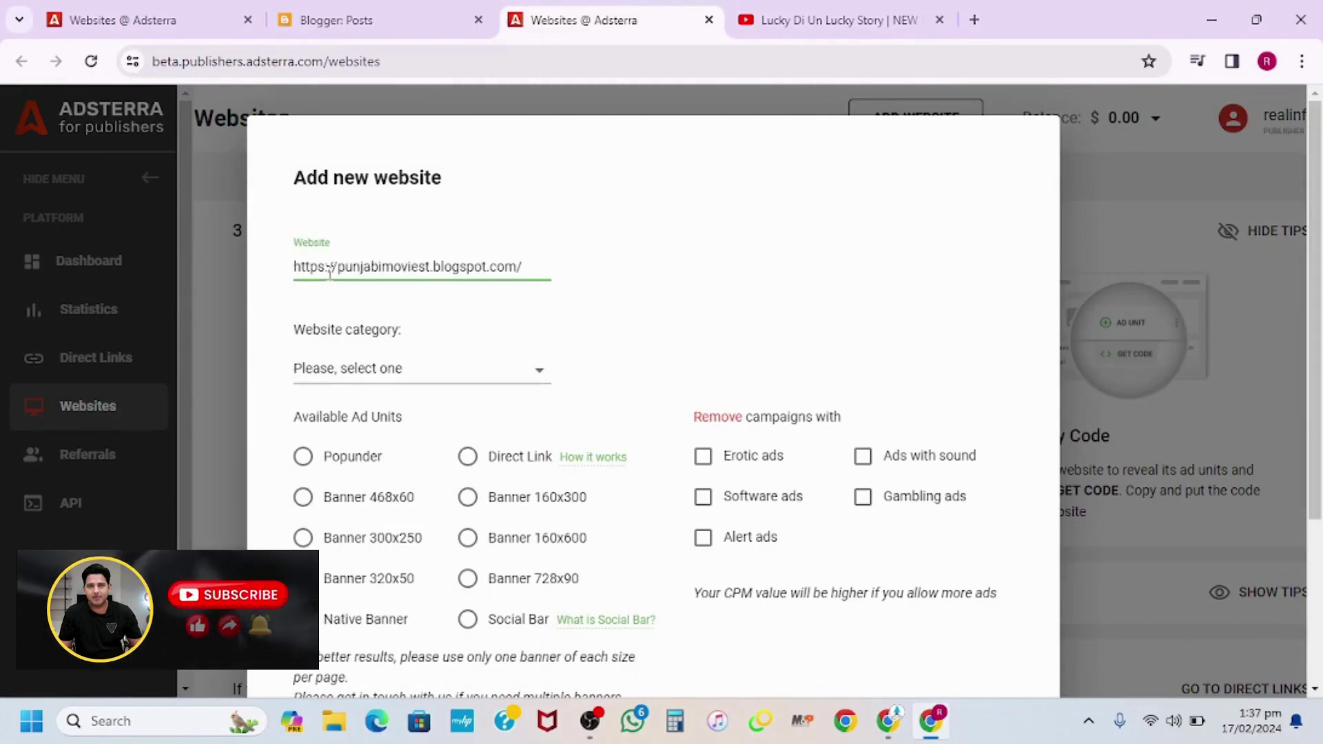
Set the website category to Movies with a Banner 728x90 ad unit, and submit the website for approval.
{"action": "left_click", "coordinate": [415, 373]}
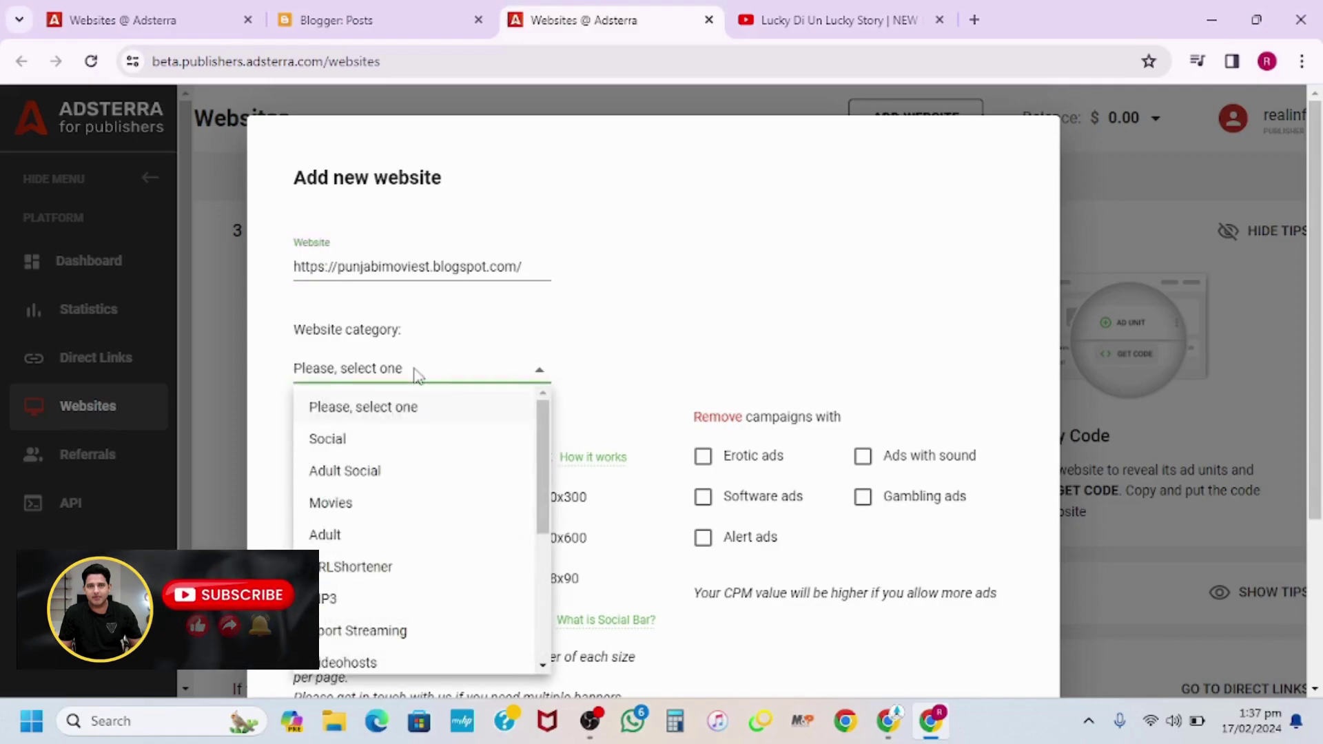
{"action": "left_click", "coordinate": [345, 506]}
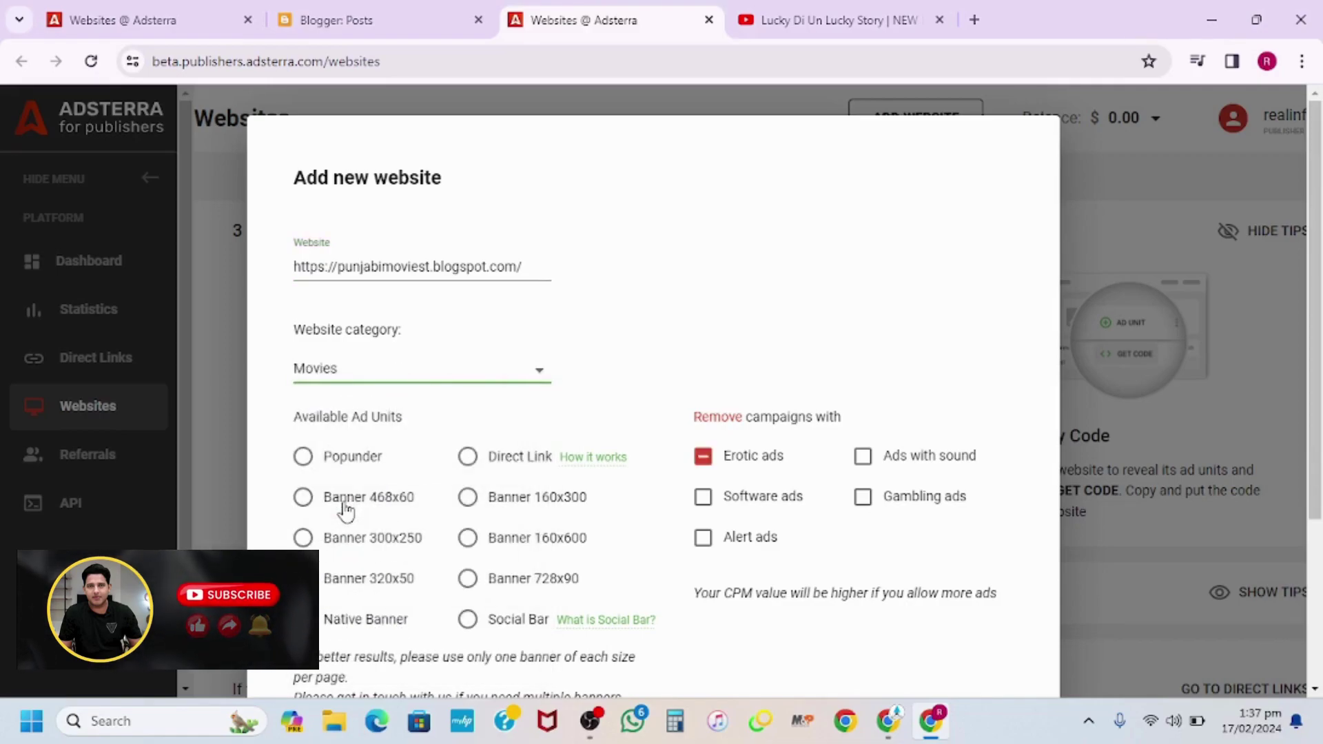
{"action": "scroll", "coordinate": [418, 481], "scroll_direction": "down", "scroll_amount": 1}
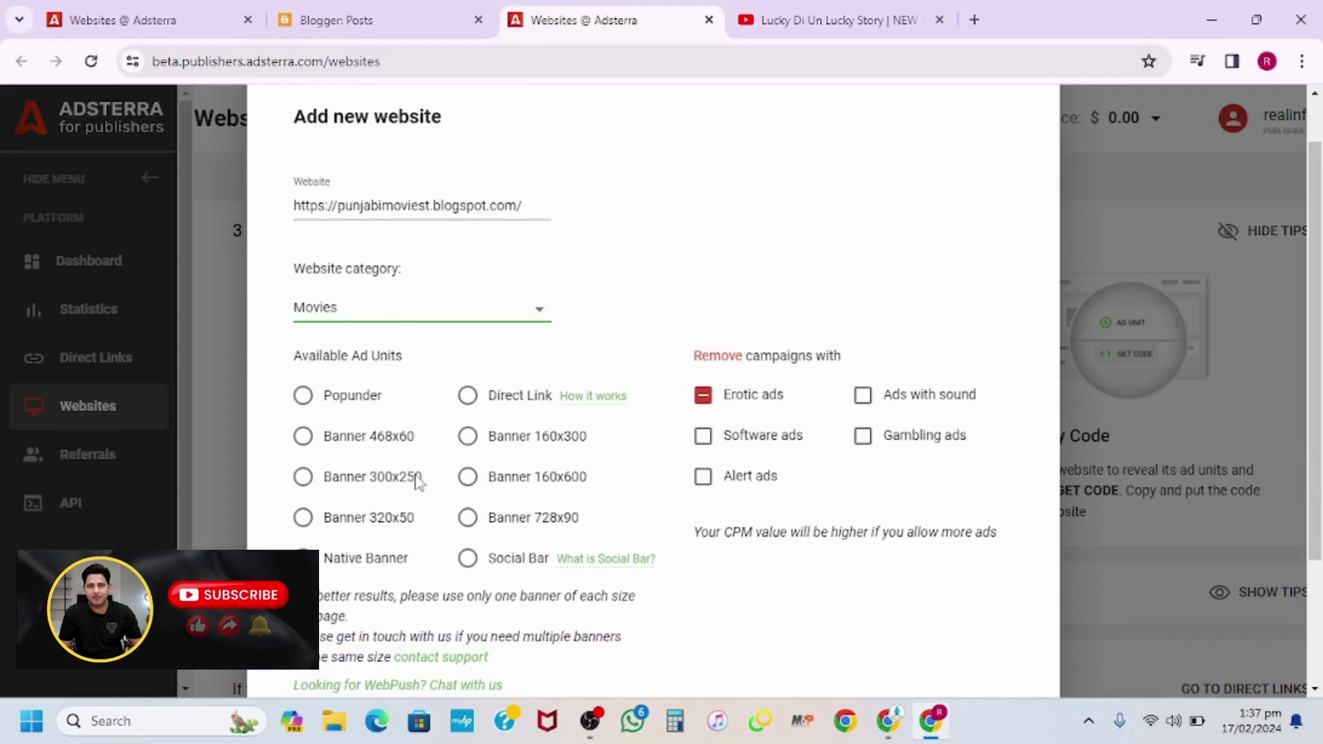
{"action": "scroll", "coordinate": [418, 482], "scroll_direction": "down", "scroll_amount": 1}
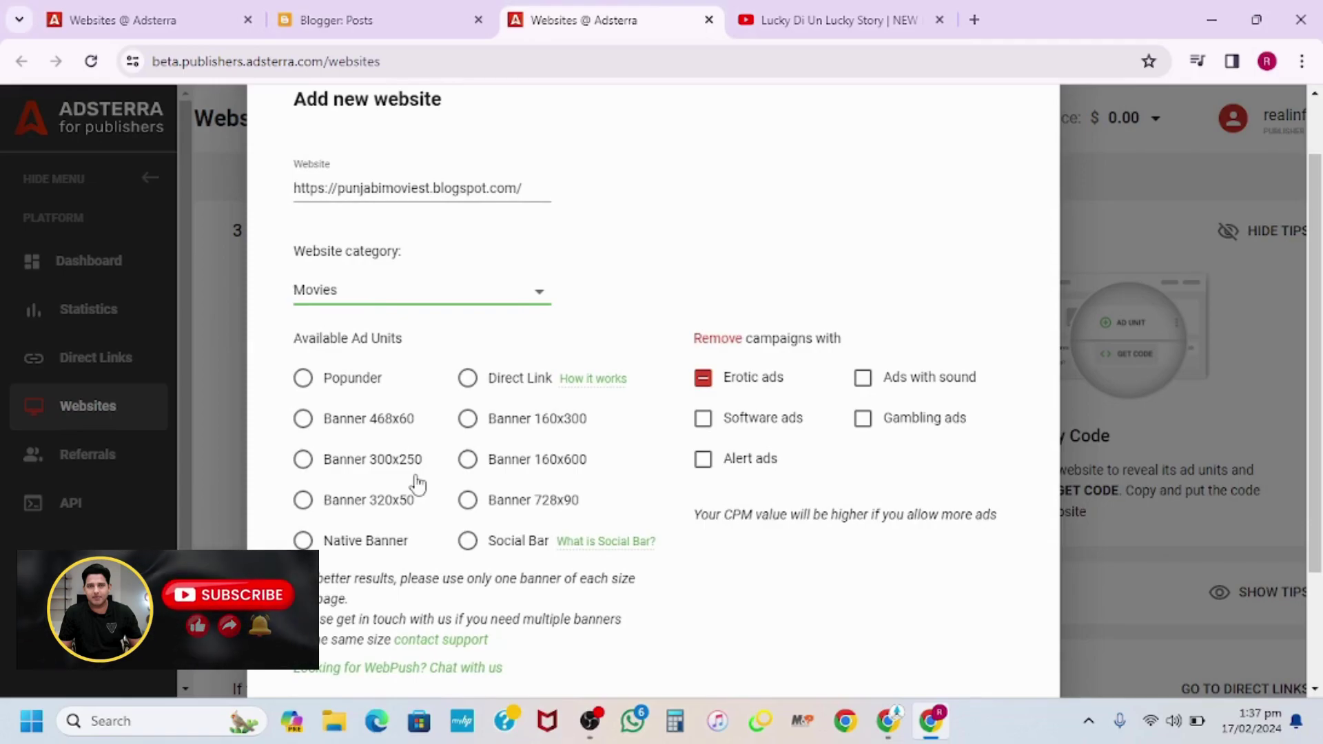
{"action": "scroll", "coordinate": [418, 482], "scroll_direction": "down", "scroll_amount": 1}
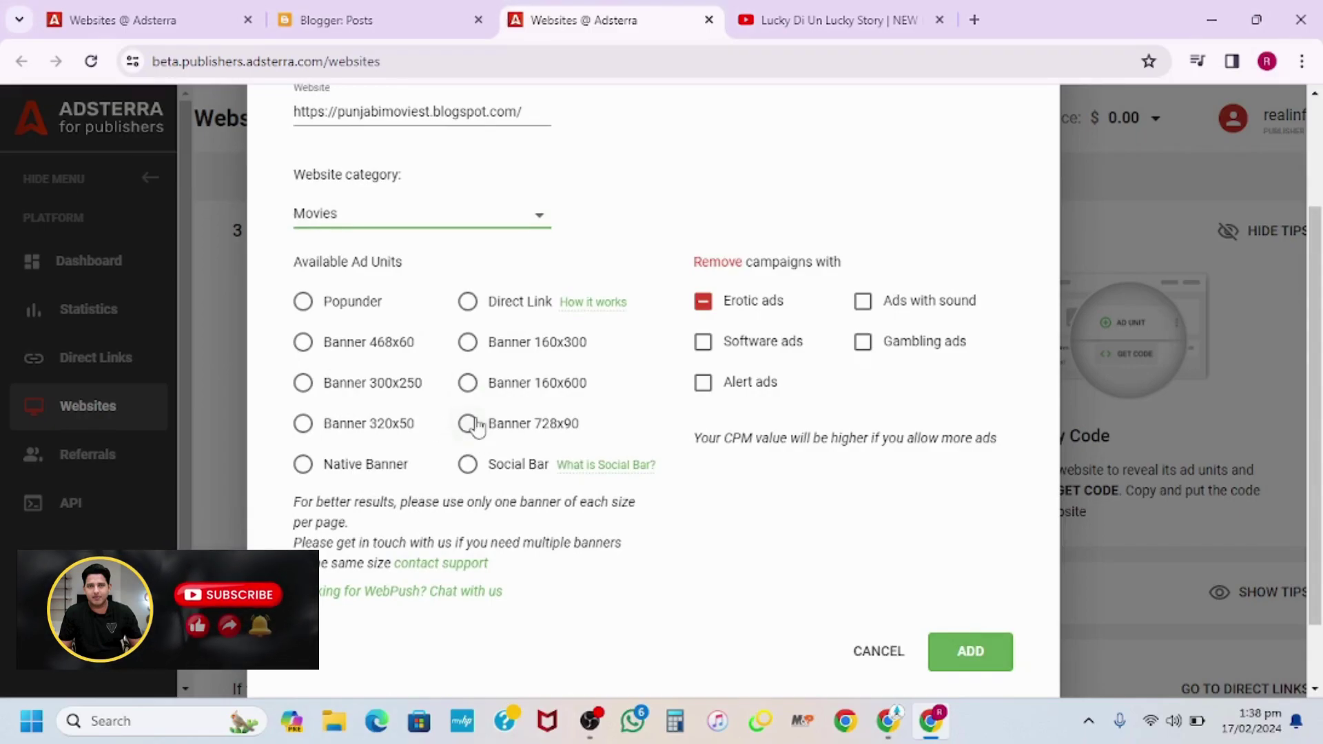
{"action": "left_click", "coordinate": [470, 426]}
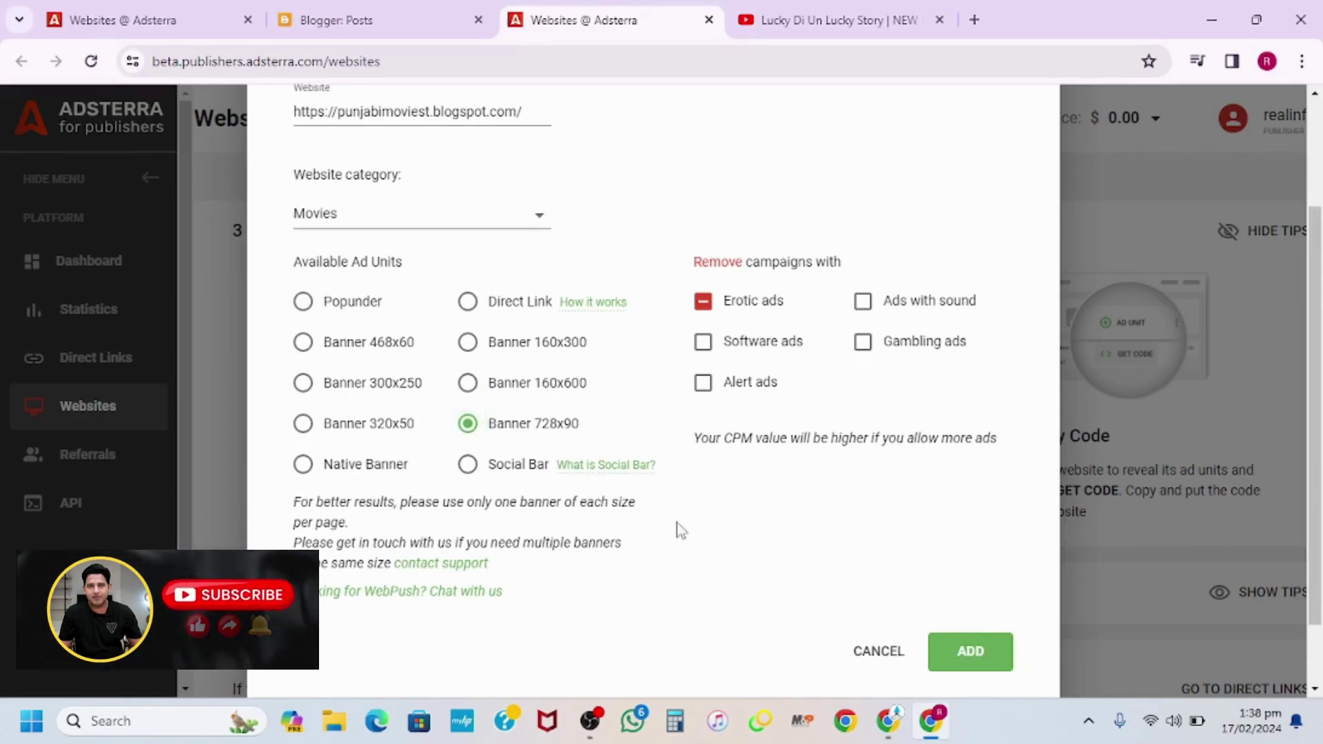
{"action": "left_click", "coordinate": [962, 655]}
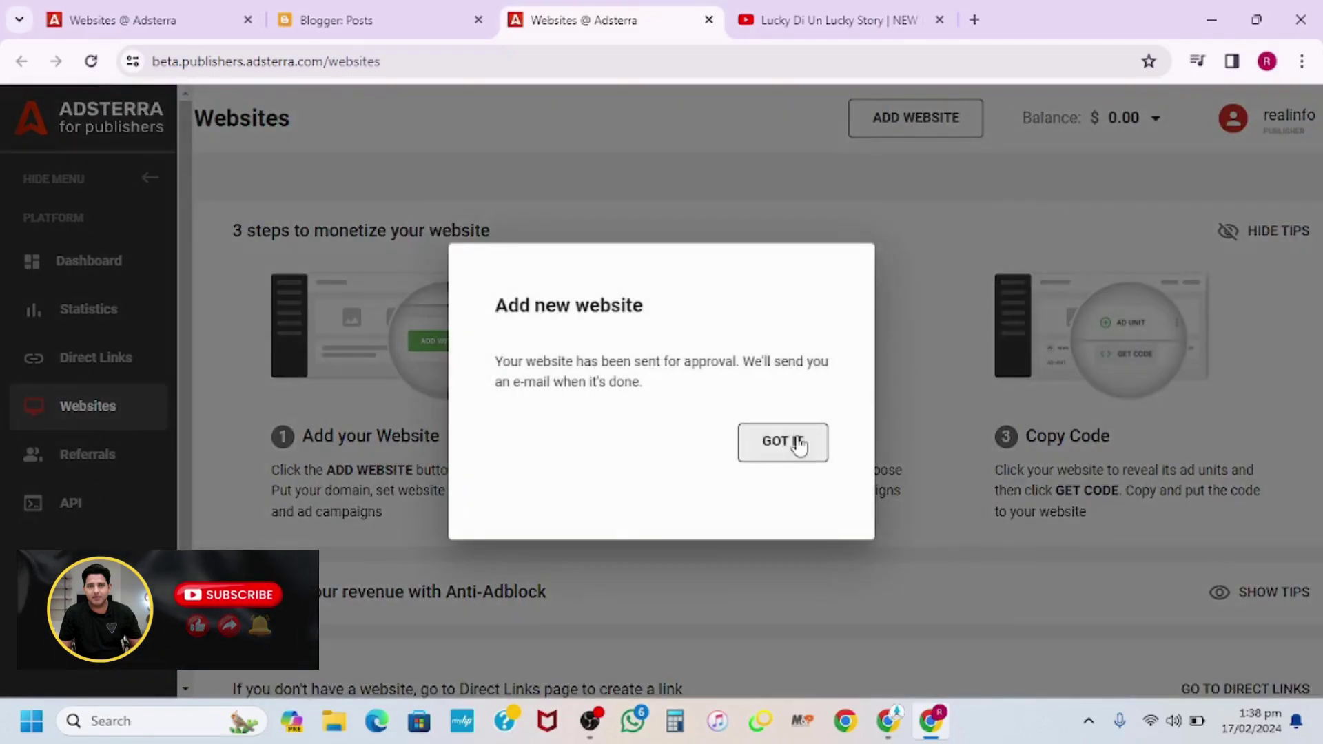
{"action": "left_click", "coordinate": [798, 447]}
{"action": "scroll", "coordinate": [487, 500], "scroll_direction": "down", "scroll_amount": 8}
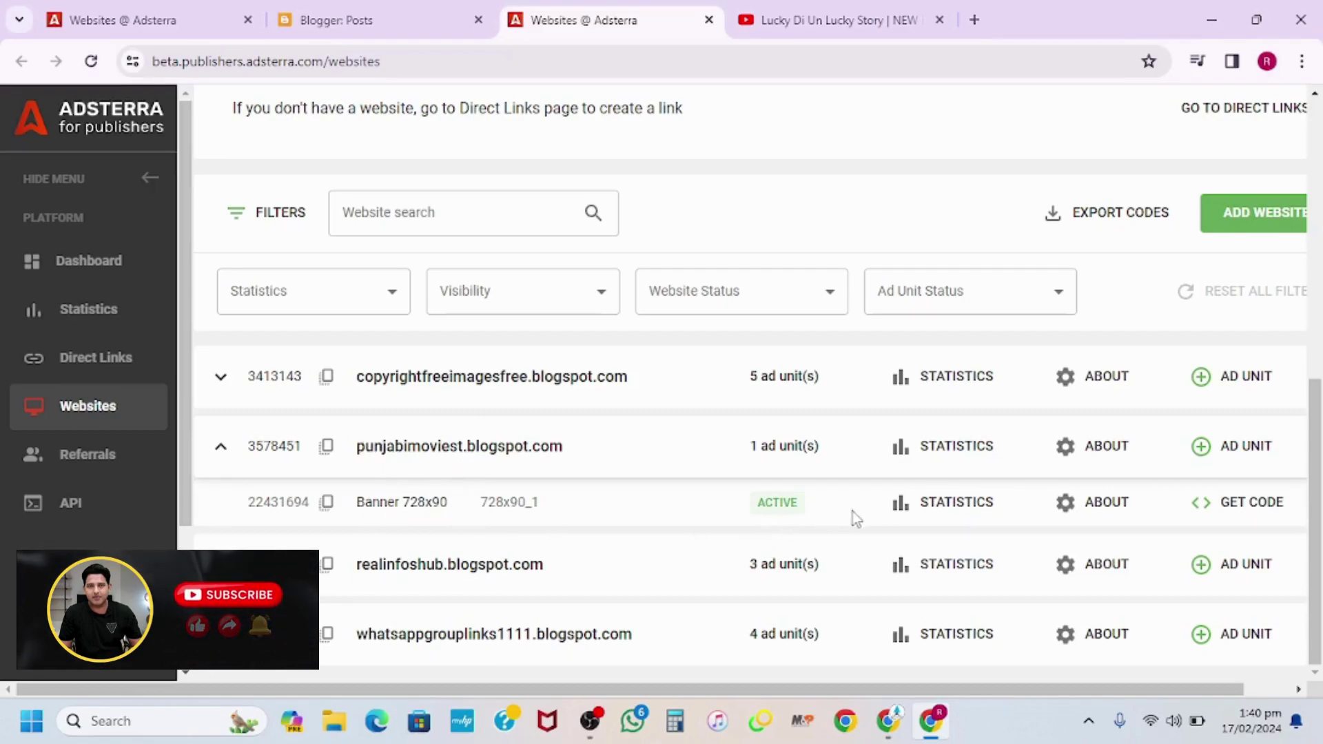
Switch back to Blogger and start a new post in the Punjabi Movies blog.
{"action": "key", "text": "ctrl+Page_Up"}
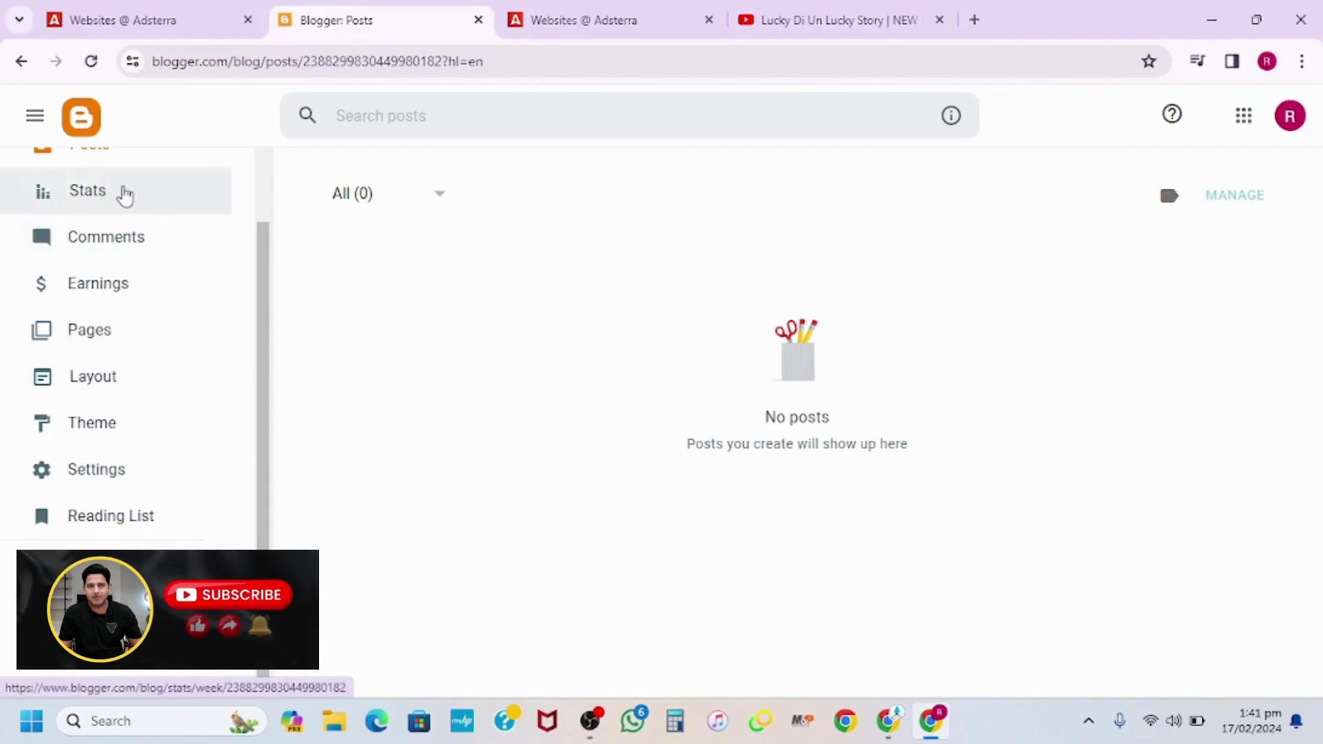
{"action": "scroll", "coordinate": [117, 196], "scroll_direction": "up", "scroll_amount": 3}
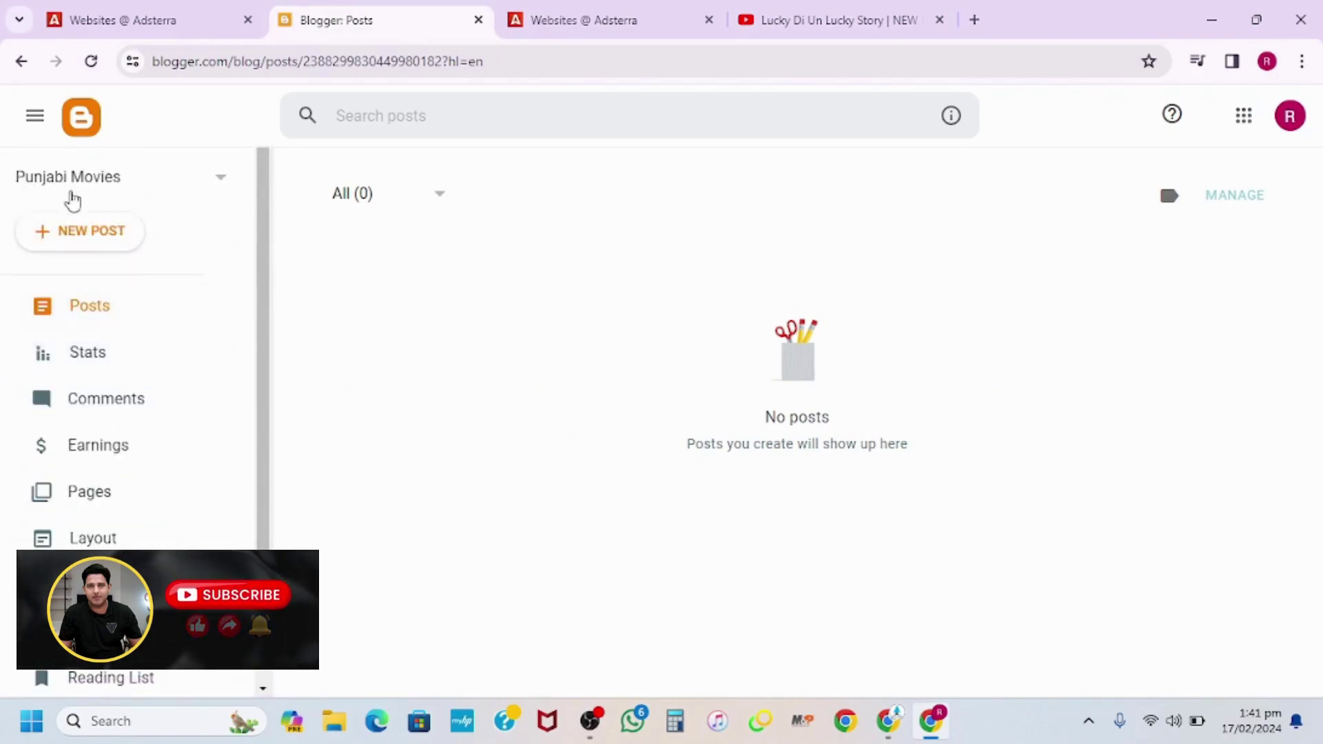
{"action": "left_click", "coordinate": [85, 243]}
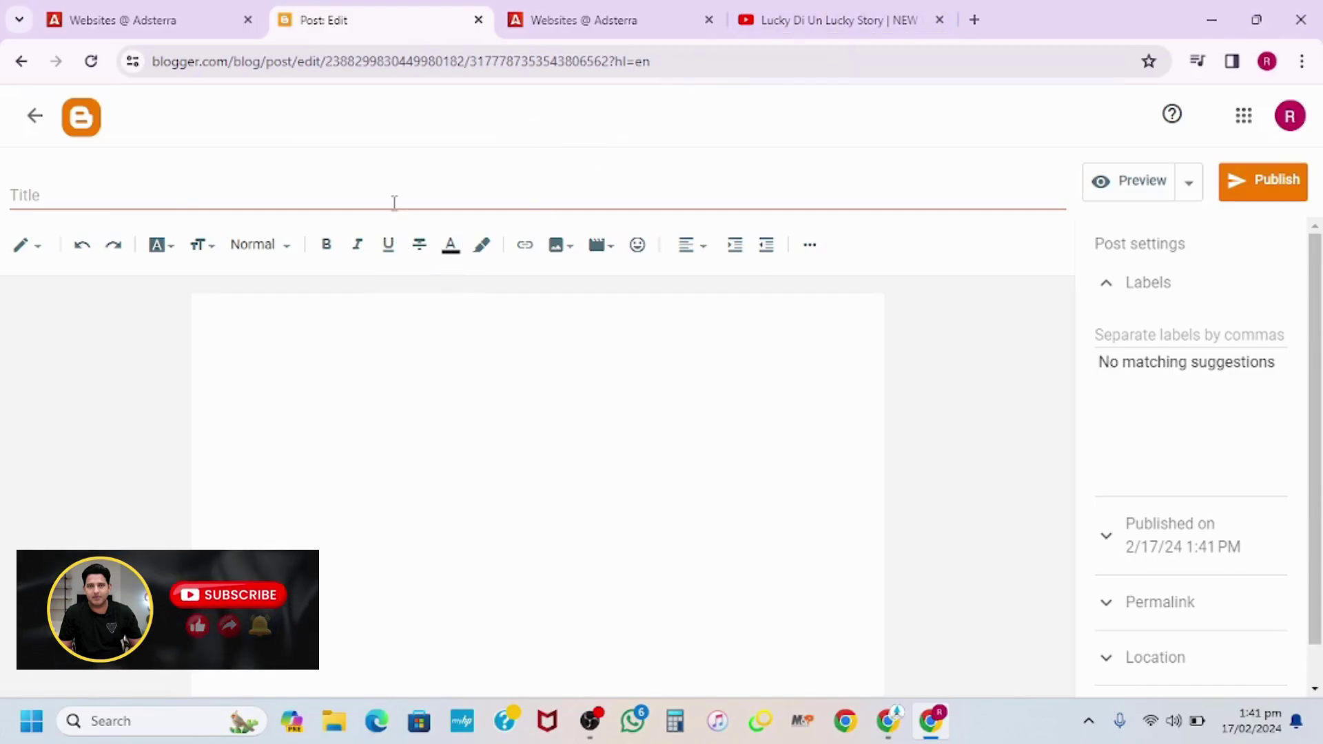
Switch to the YouTube movie page and copy the film name "Lucky Di Un Lucky Story" from the video title.
{"action": "left_click", "coordinate": [873, 10]}
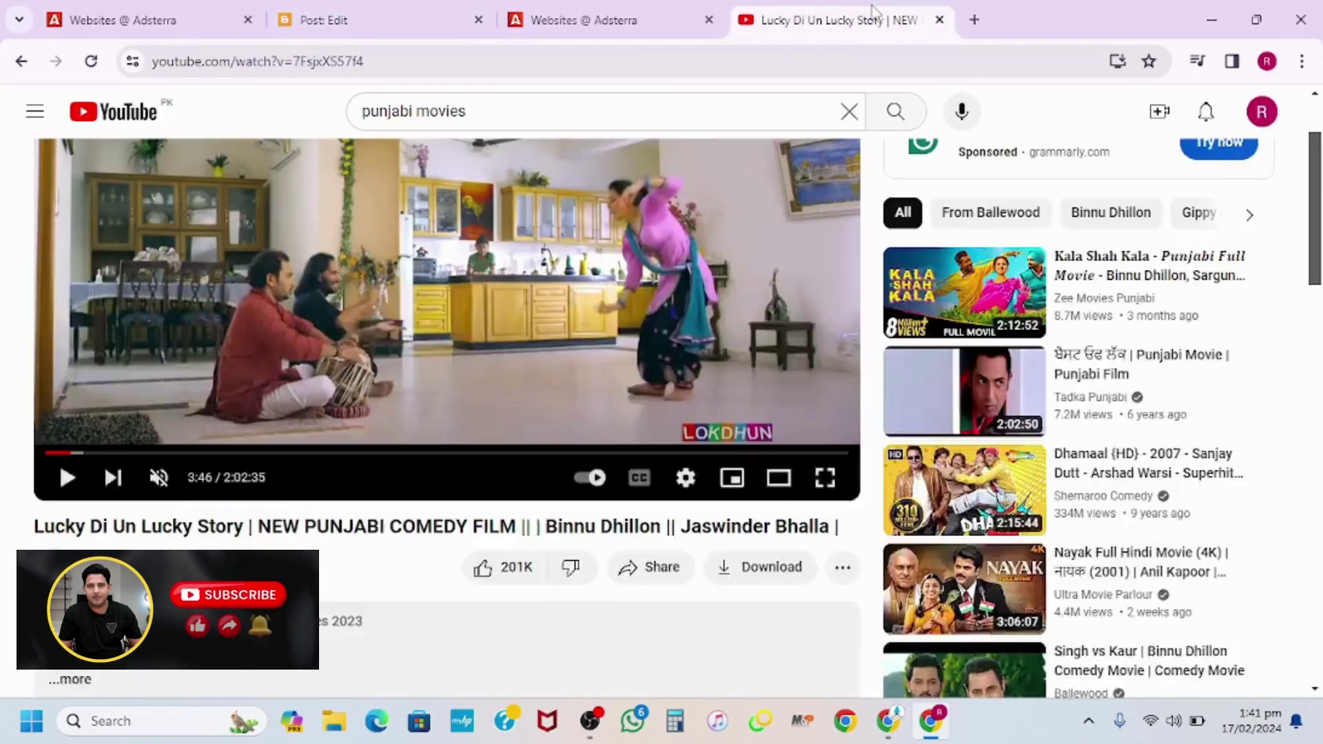
{"action": "scroll", "coordinate": [570, 338], "scroll_direction": "down", "scroll_amount": 3}
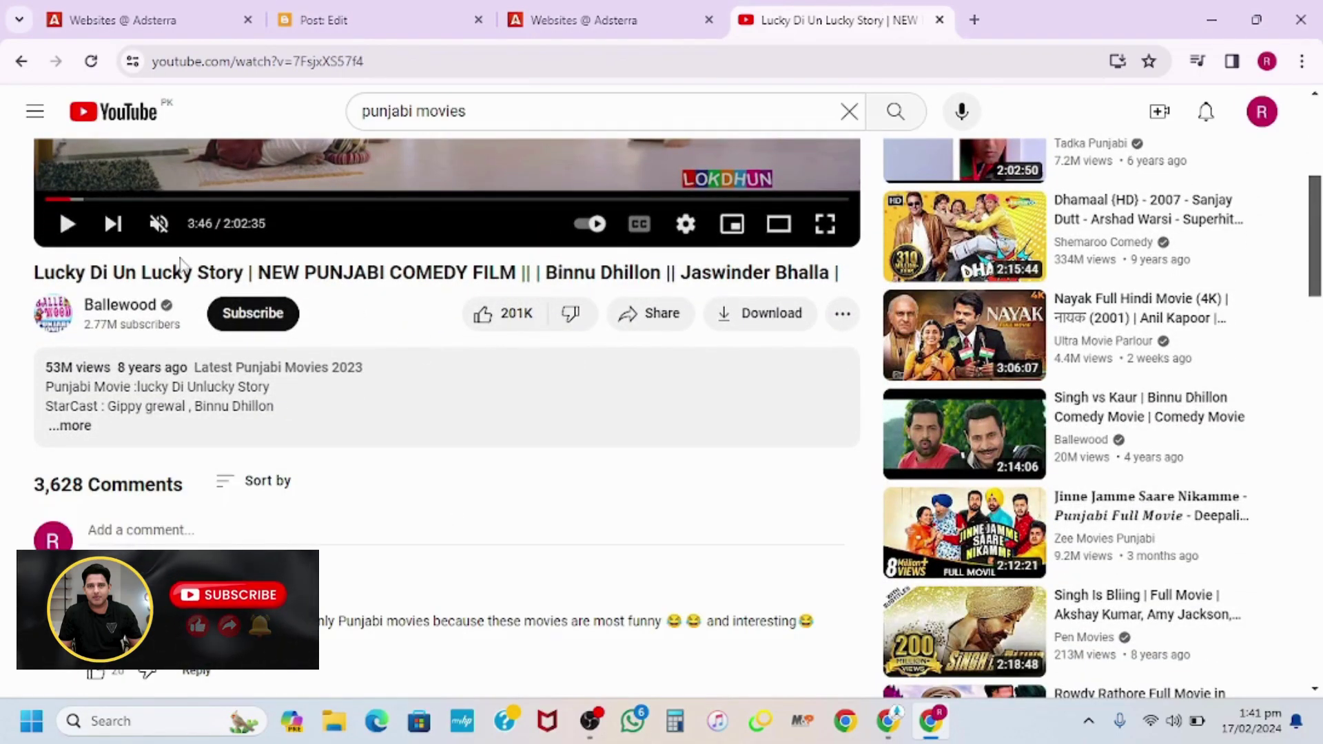
{"action": "left_click_drag", "start_coordinate": [245, 274], "coordinate": [36, 276]}
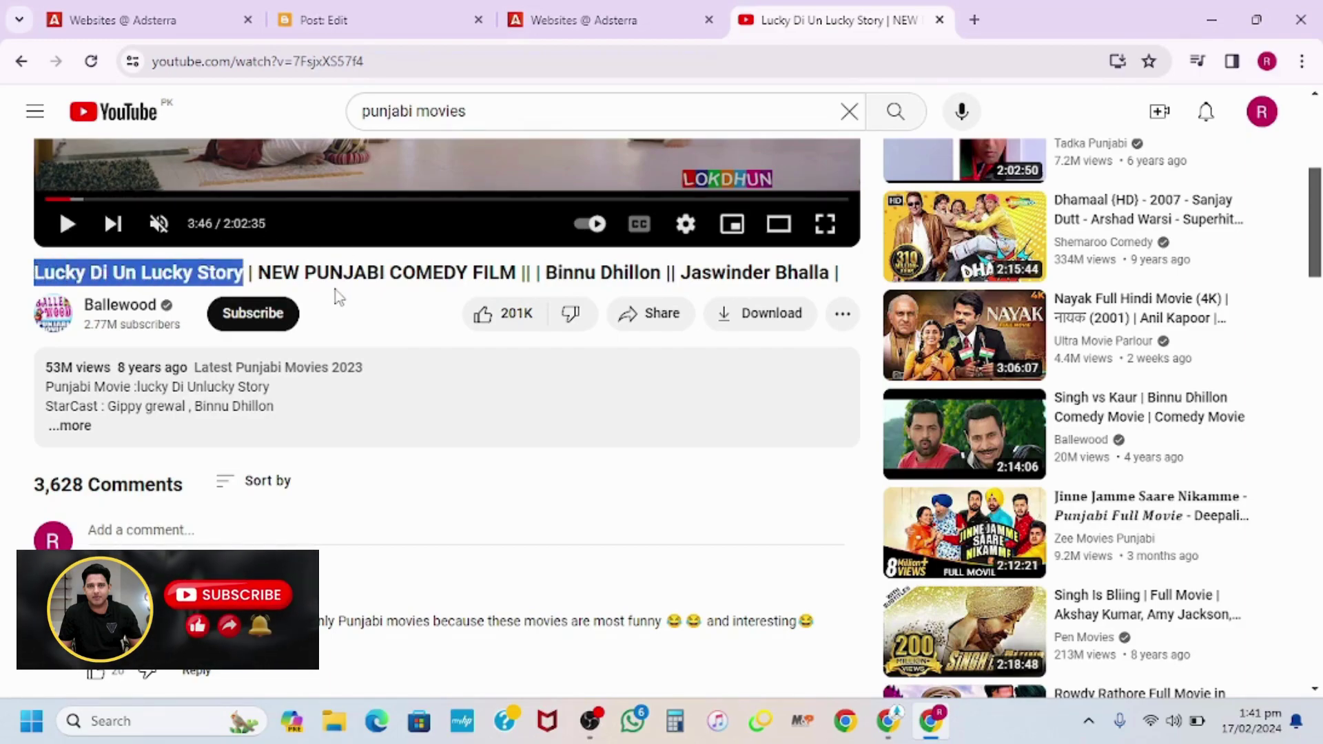
Switch back to Blogger and enter "Lucky Di Un Lucky Story Punjabi Movie" as both the post title and the body heading.
{"action": "left_click", "coordinate": [441, 9]}
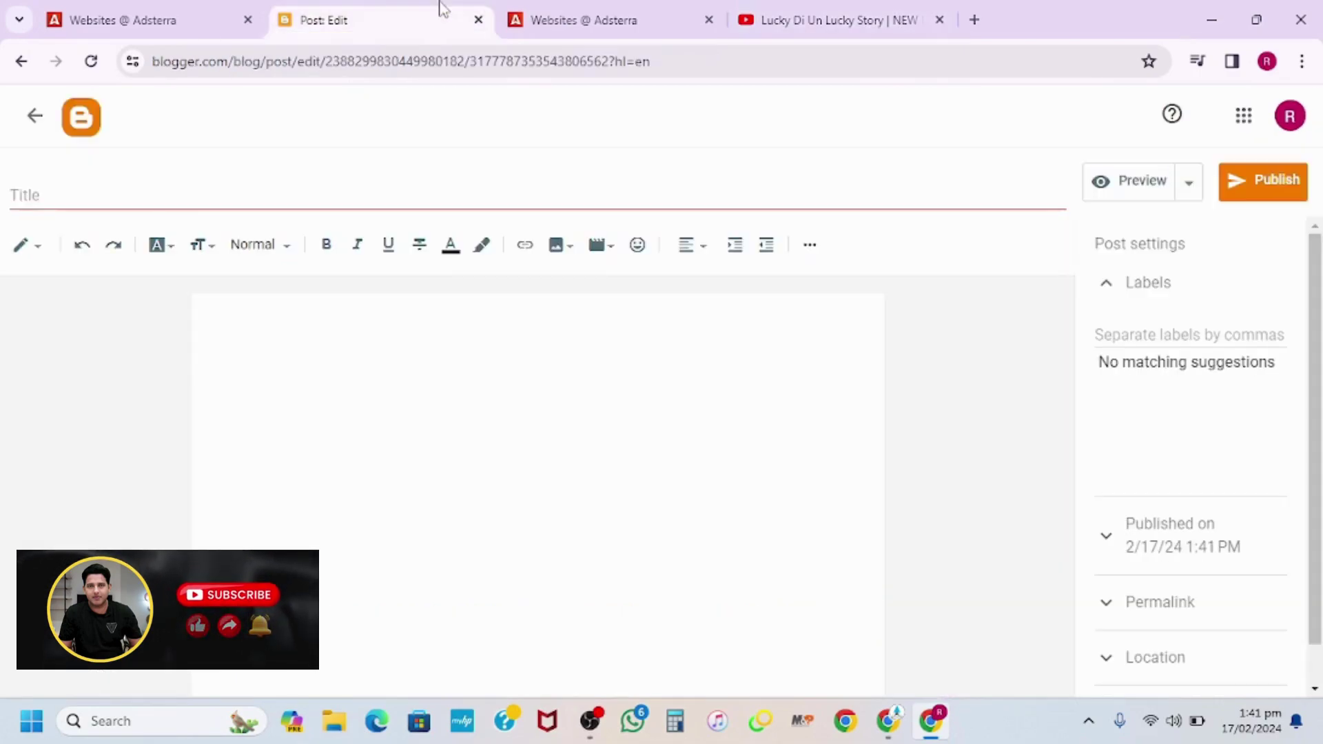
{"action": "left_click", "coordinate": [152, 194]}
{"action": "key", "text": "ctrl+v"}
{"action": "key", "text": "Tab"}
{"action": "key", "text": "ctrl+v"}
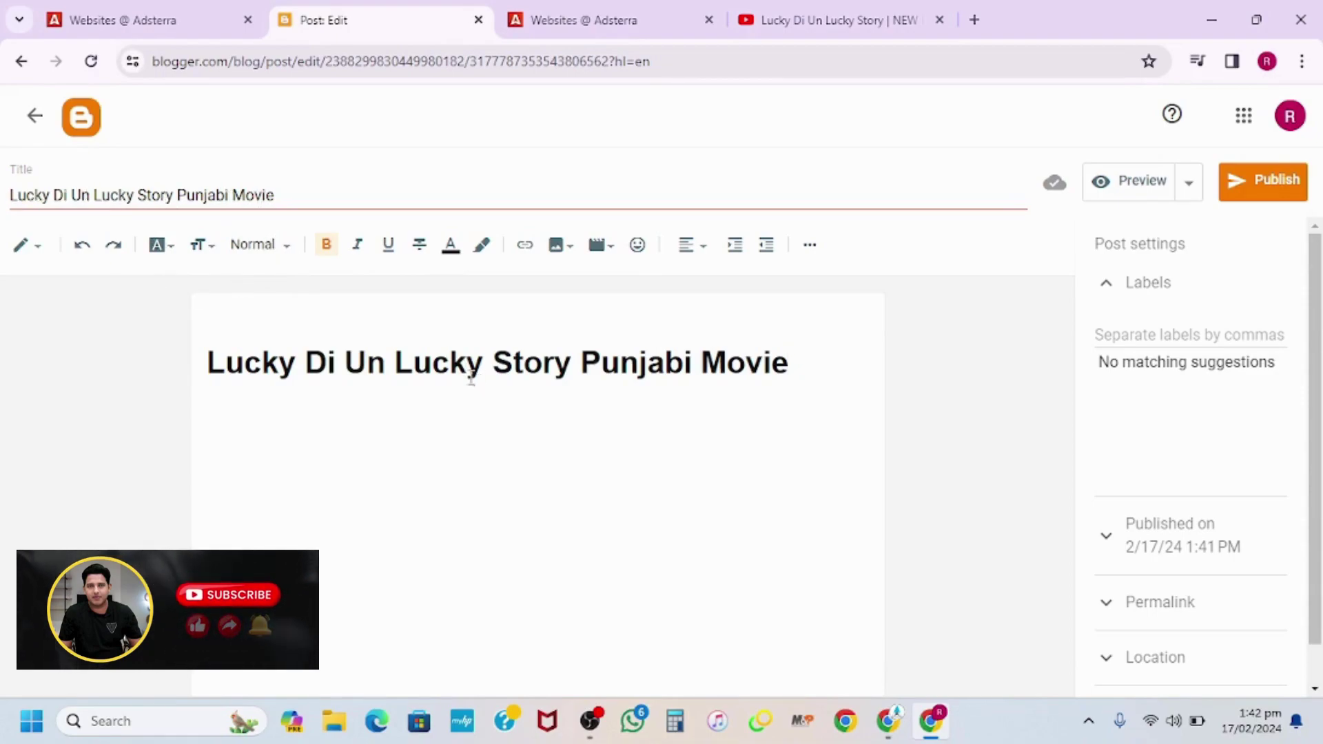
Centre the movie heading in the post body and start a new line below it.
{"action": "triple_click", "coordinate": [728, 363]}
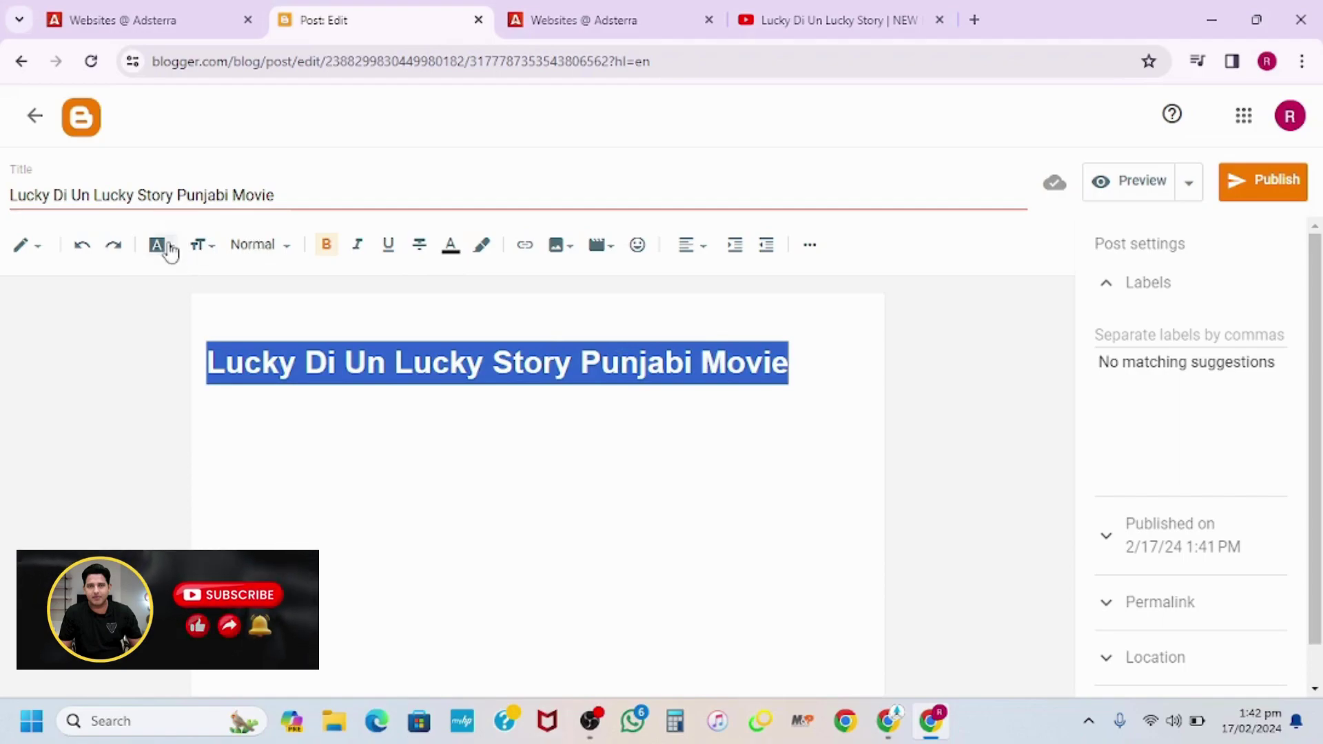
{"action": "left_click", "coordinate": [215, 253]}
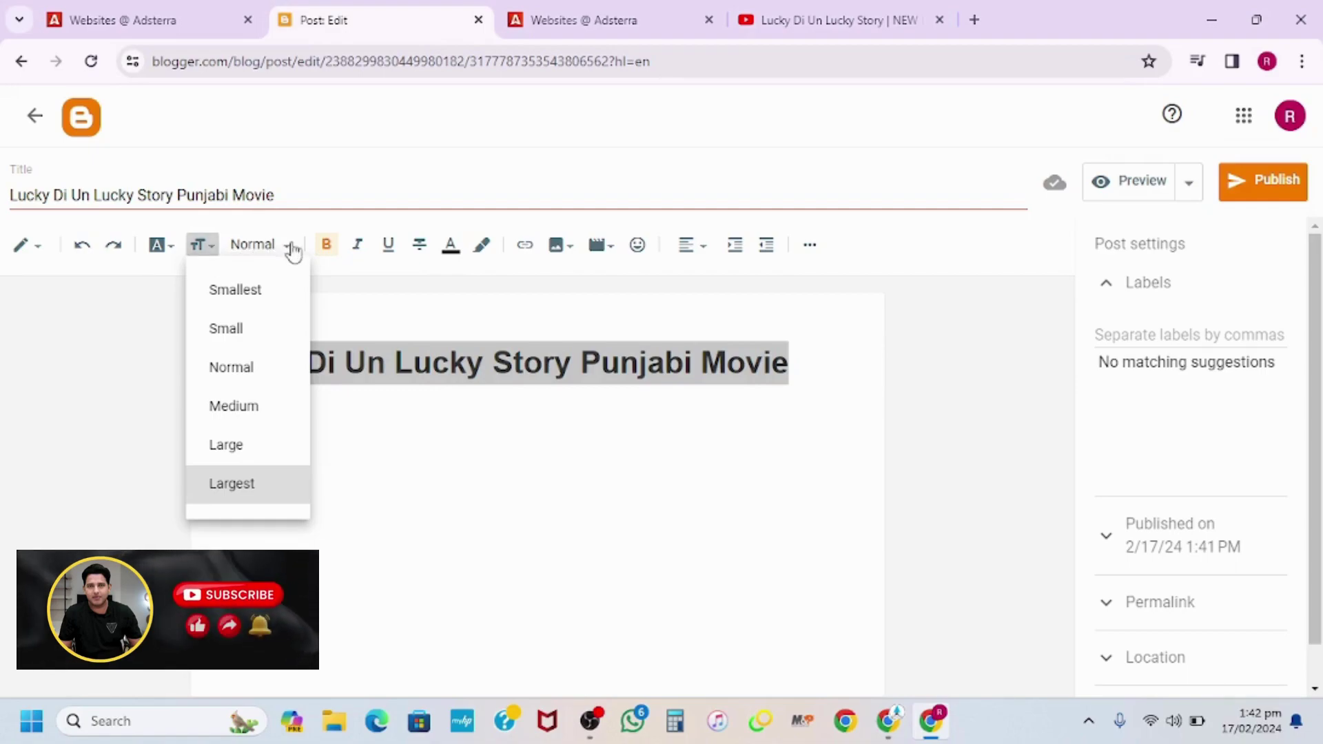
{"action": "left_click", "coordinate": [390, 254]}
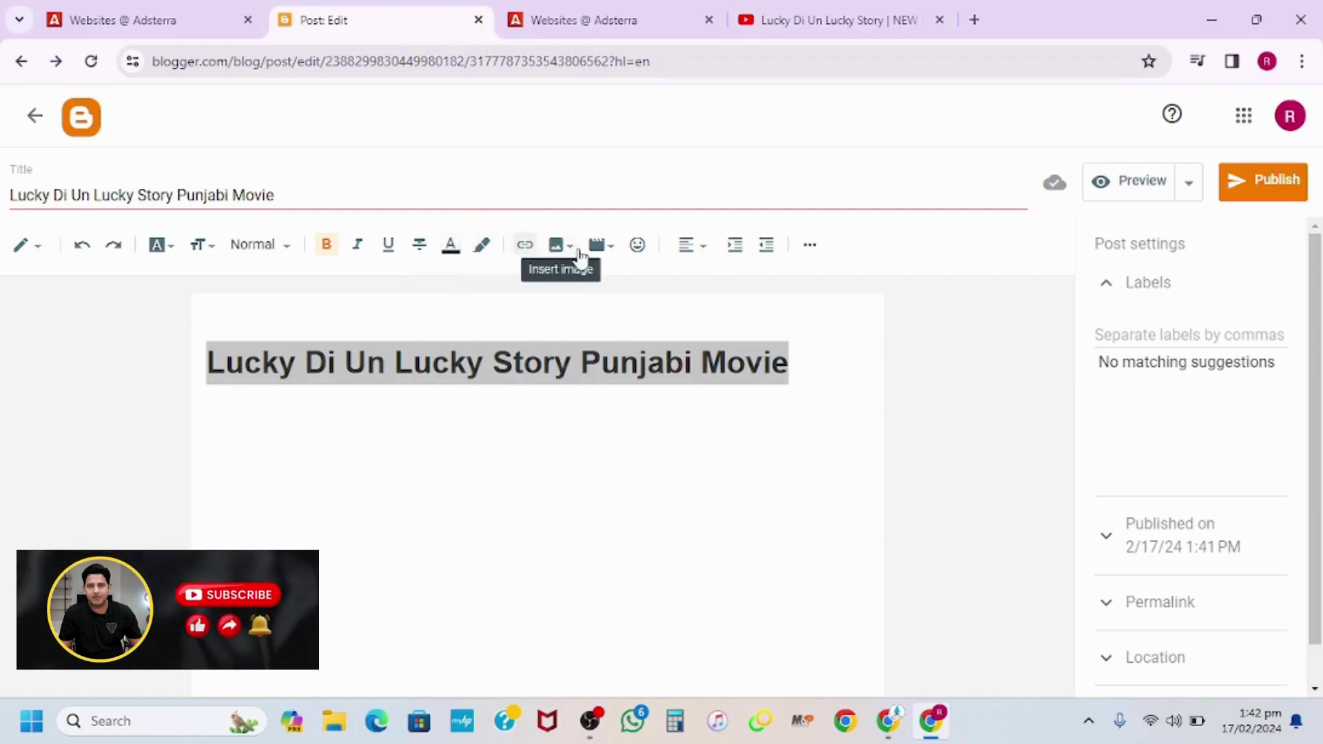
{"action": "left_click", "coordinate": [698, 249]}
{"action": "left_click", "coordinate": [725, 308]}
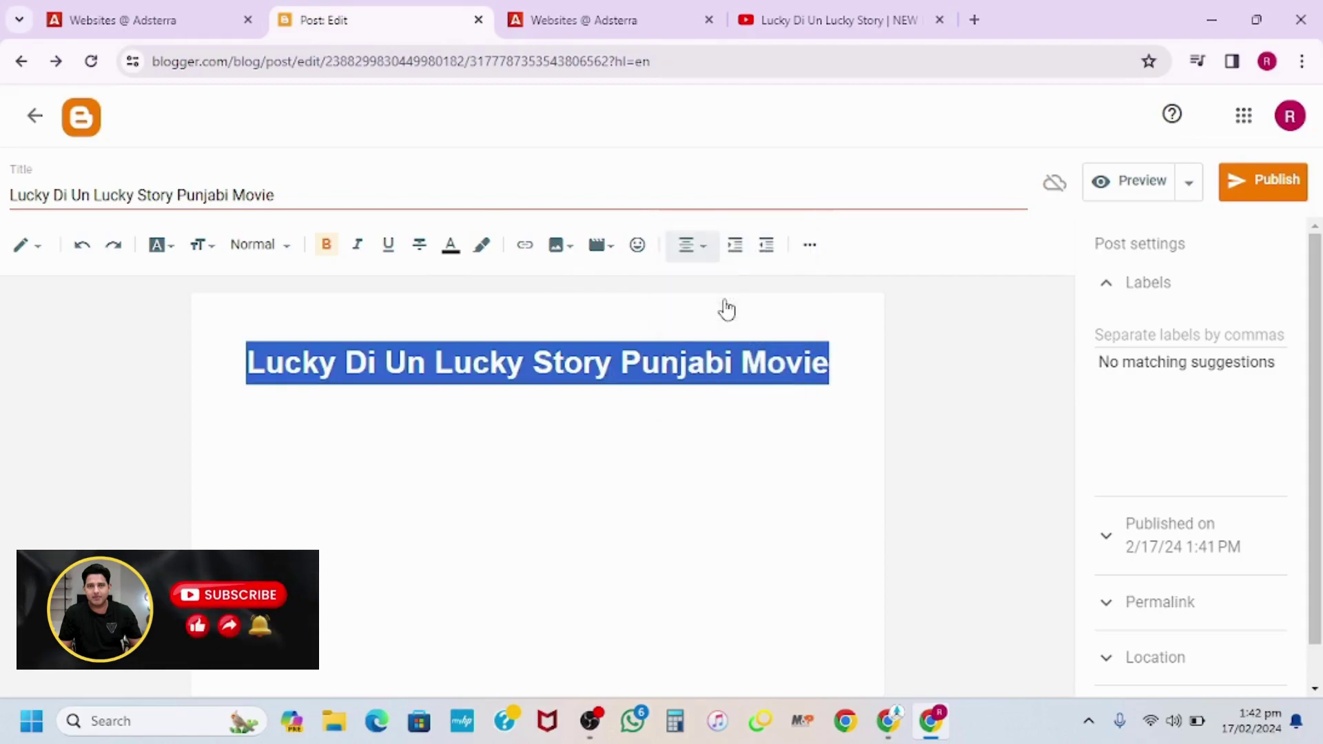
{"action": "left_click", "coordinate": [620, 441]}
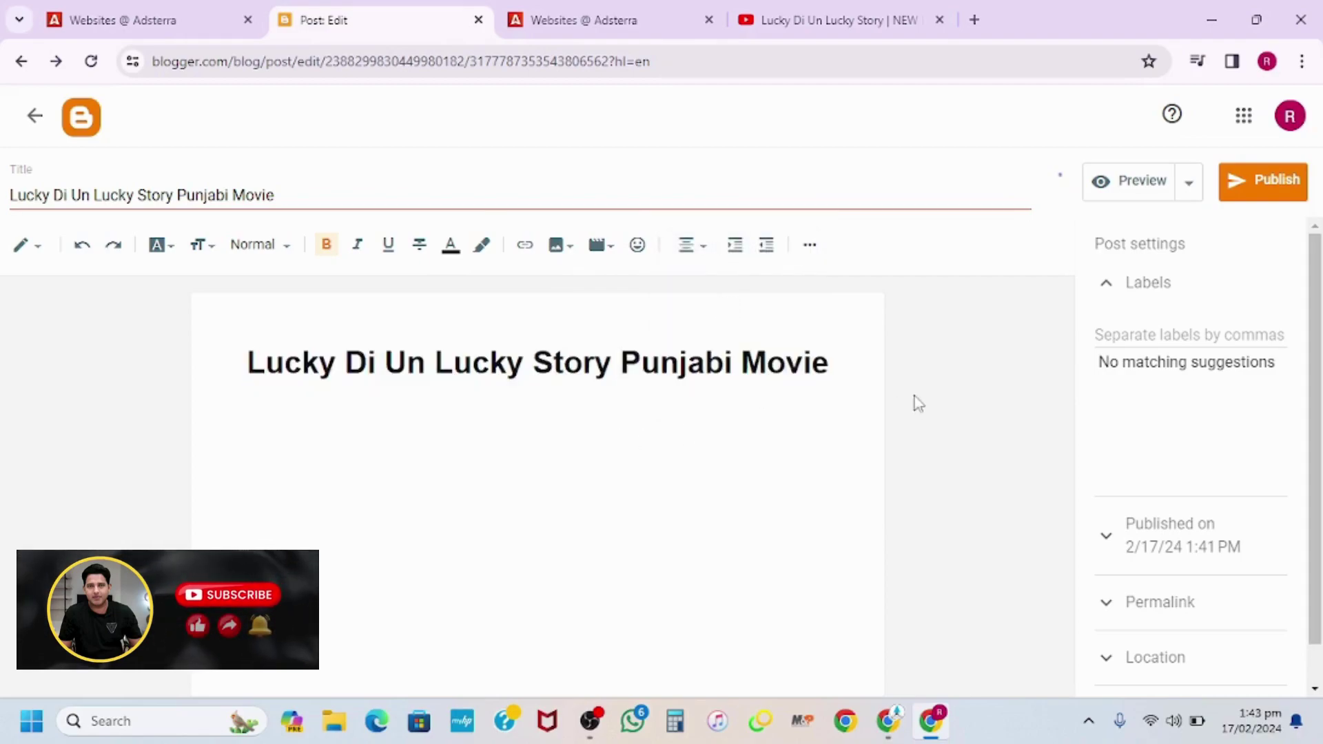
{"action": "key", "text": "Return"}
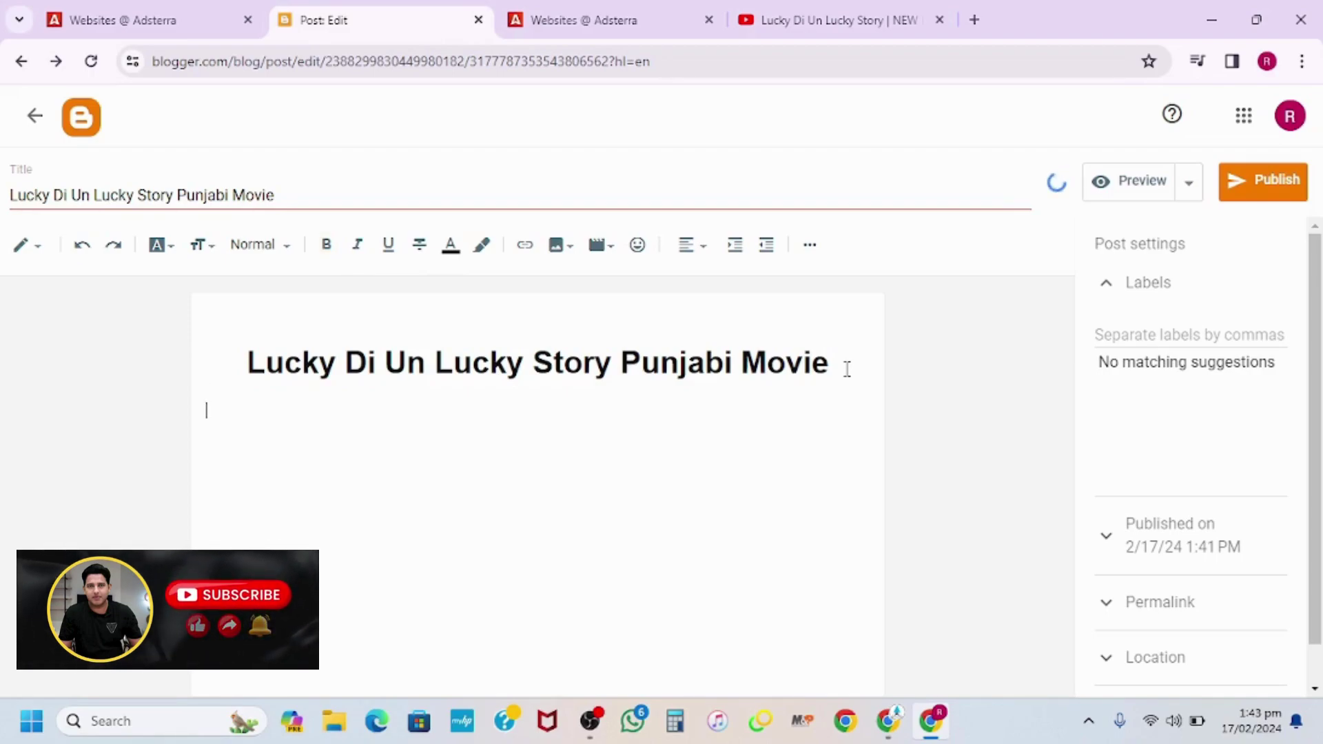
Open ChatGPT in a new tab and submit the prompt "Lucky Di Un Lucky Story Punjabi Movie review".
{"action": "left_click", "coordinate": [974, 20]}
{"action": "type", "text": "c"}
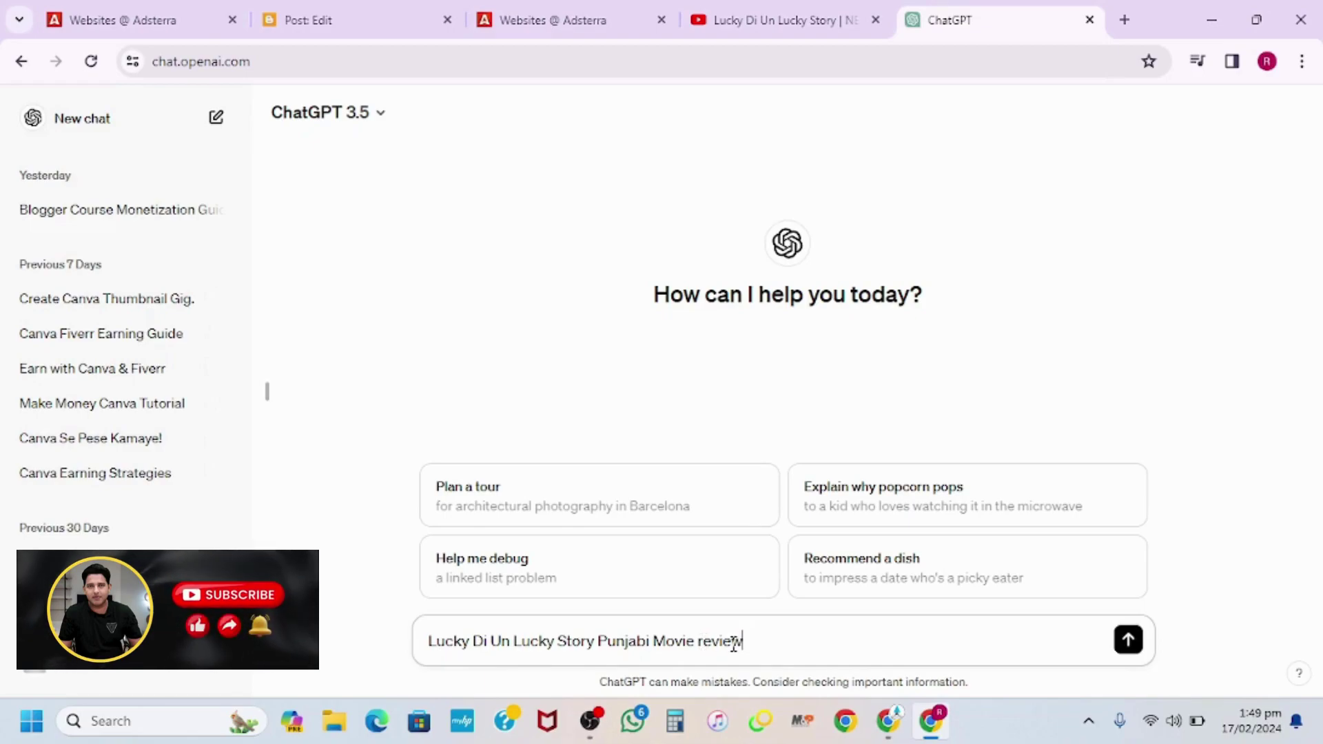
{"action": "left_click", "coordinate": [1130, 653]}
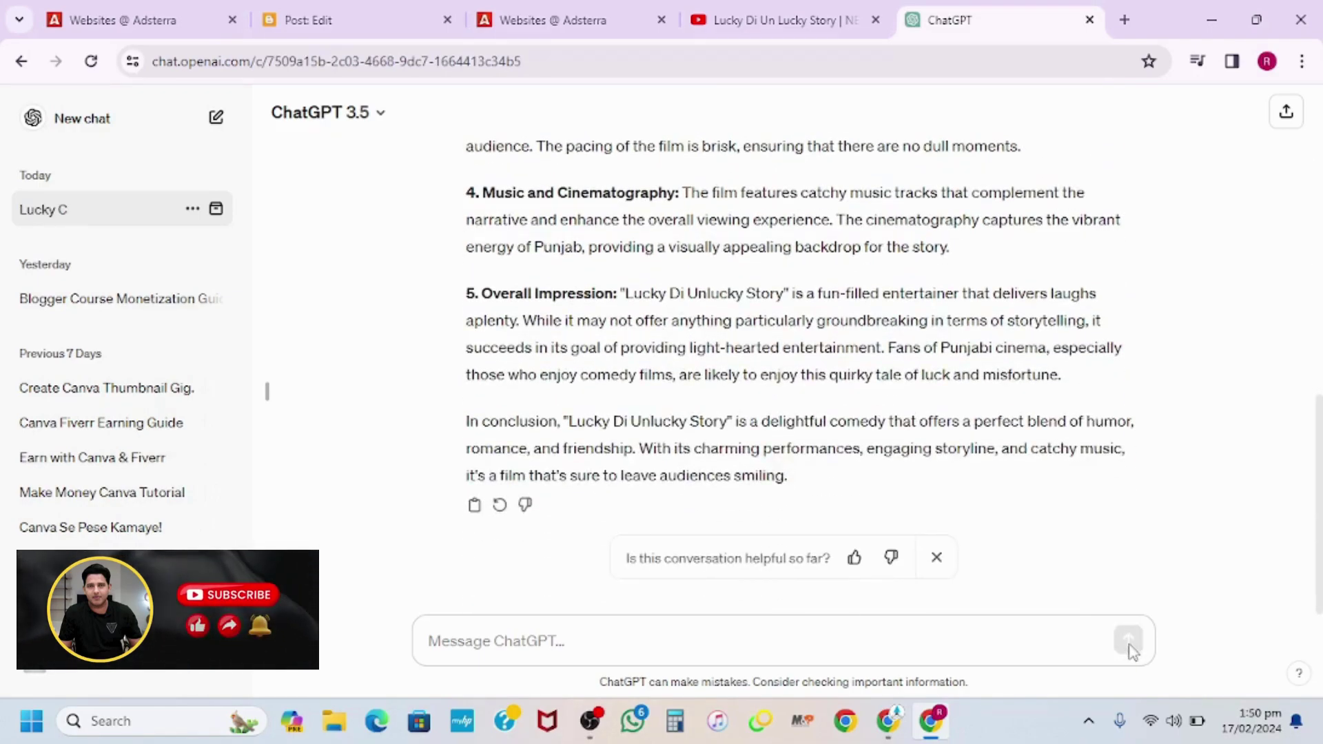
Select and copy the entire generated movie review, from its opening paragraph through the conclusion.
{"action": "scroll", "coordinate": [971, 362], "scroll_direction": "up", "scroll_amount": 8}
{"action": "scroll", "coordinate": [969, 365], "scroll_direction": "up", "scroll_amount": 3}
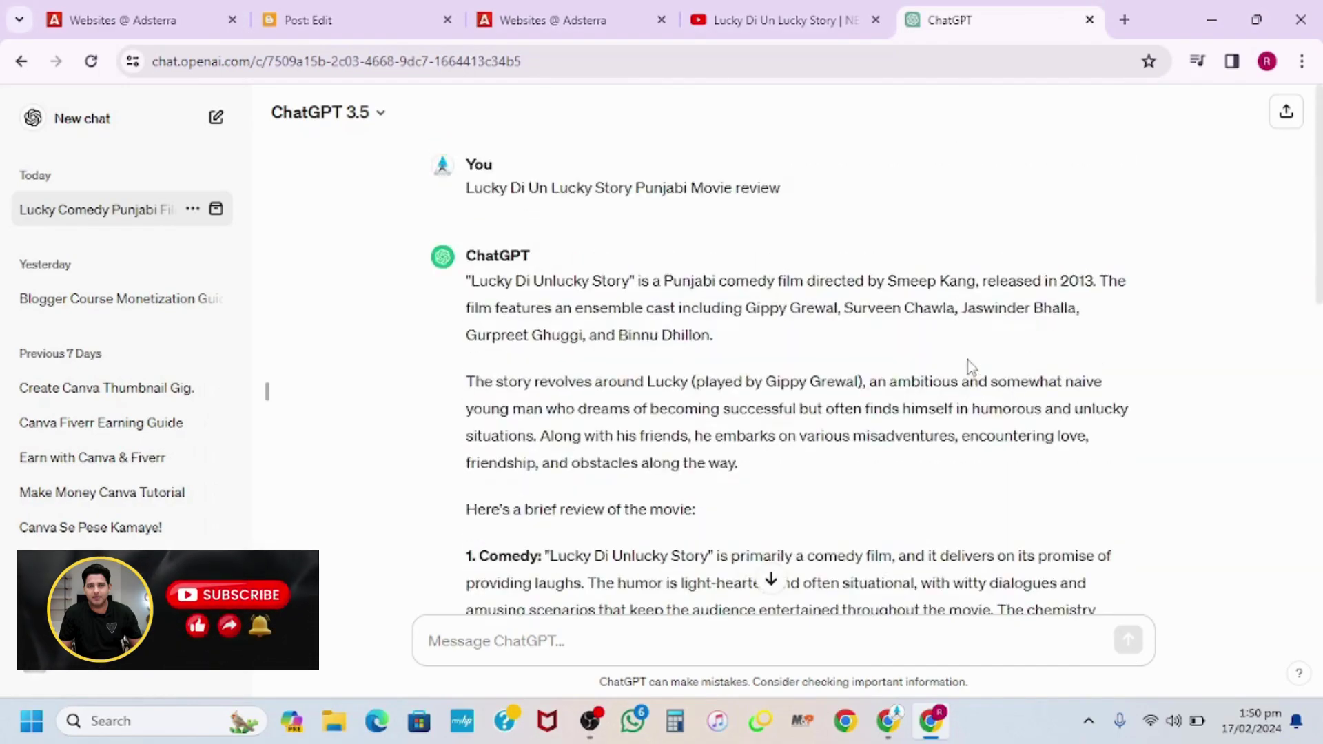
{"action": "left_click_drag", "start_coordinate": [471, 282], "coordinate": [780, 496]}
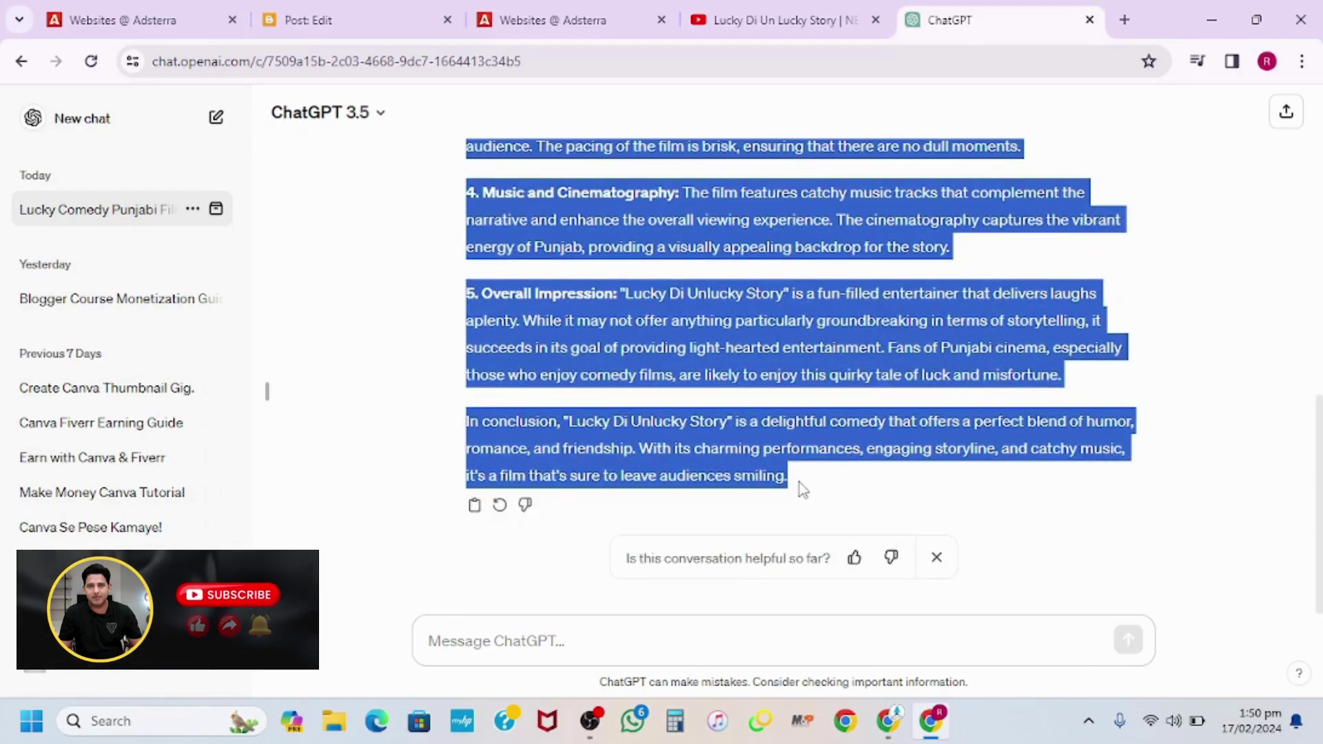
Switch back to Blogger, paste the review on a new line below the heading, check it and place the cursor at its end.
{"action": "left_click", "coordinate": [383, 14]}
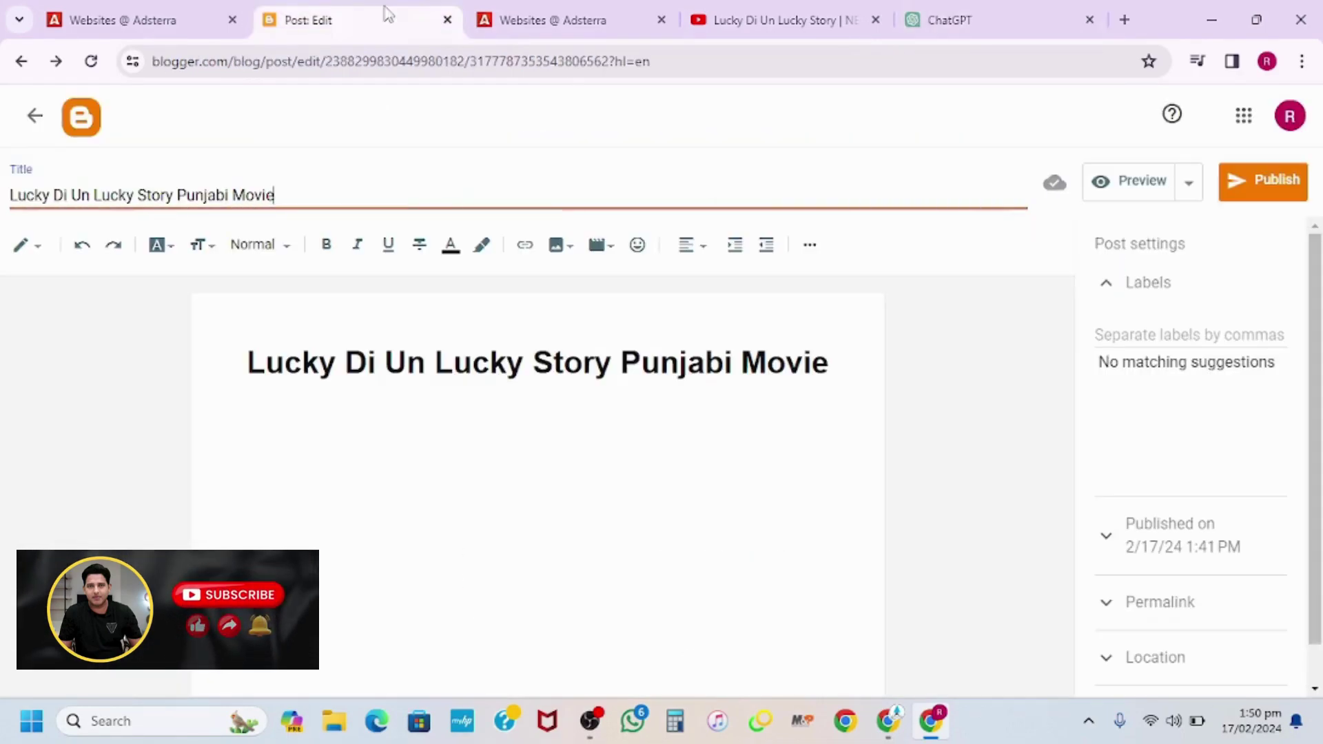
{"action": "left_click", "coordinate": [838, 364]}
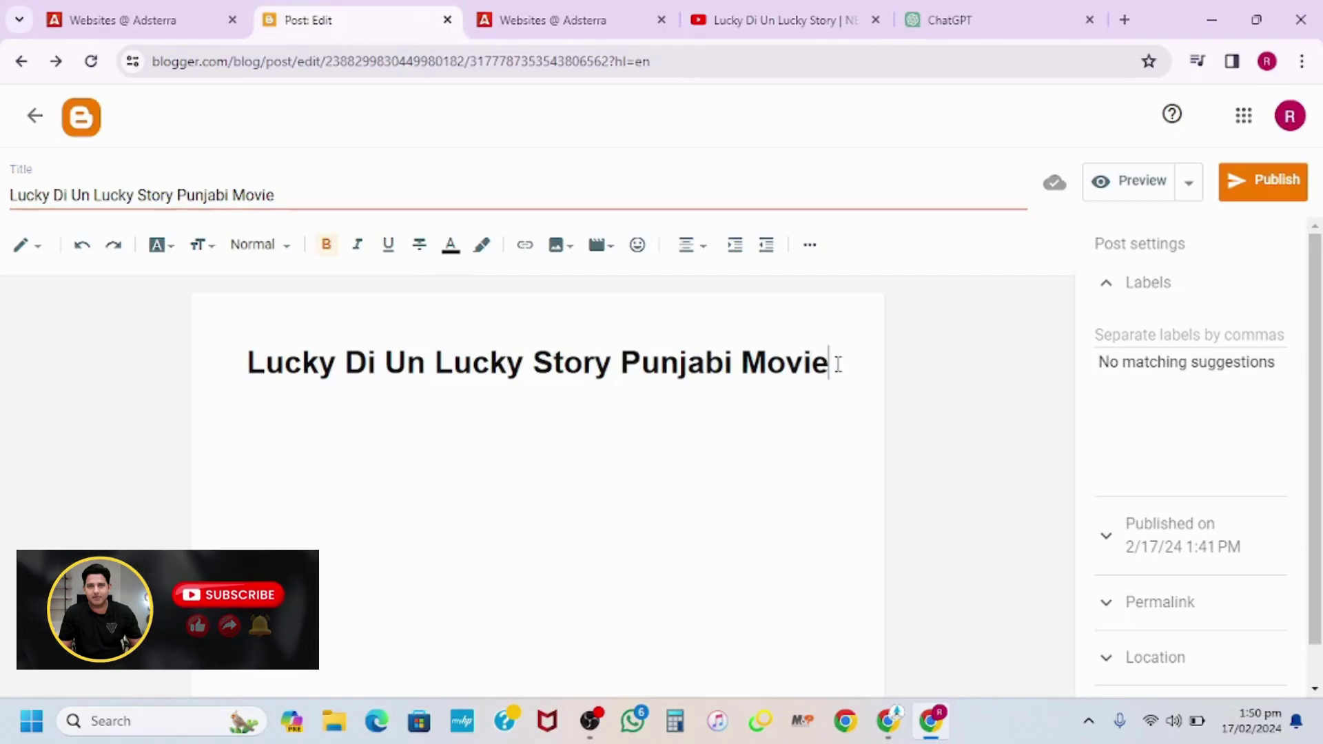
{"action": "key", "text": "Return"}
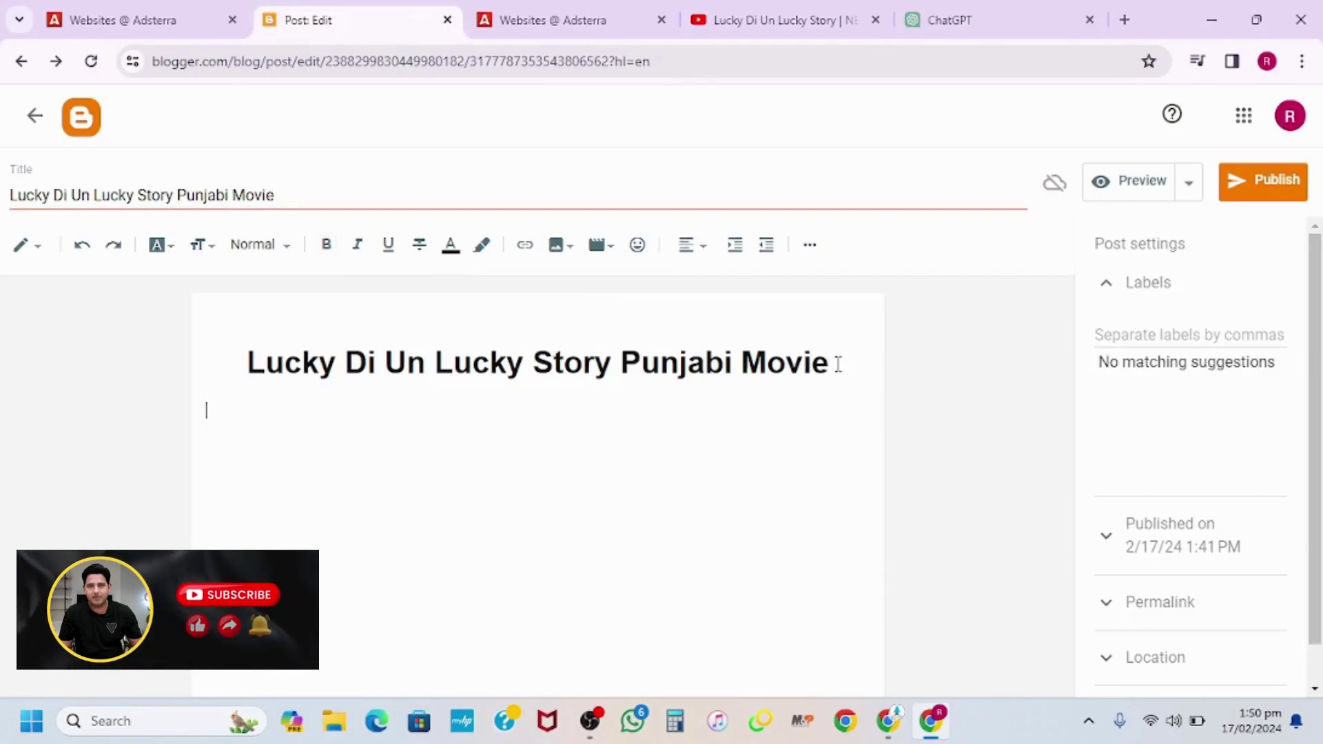
{"action": "key", "text": "ctrl+v"}
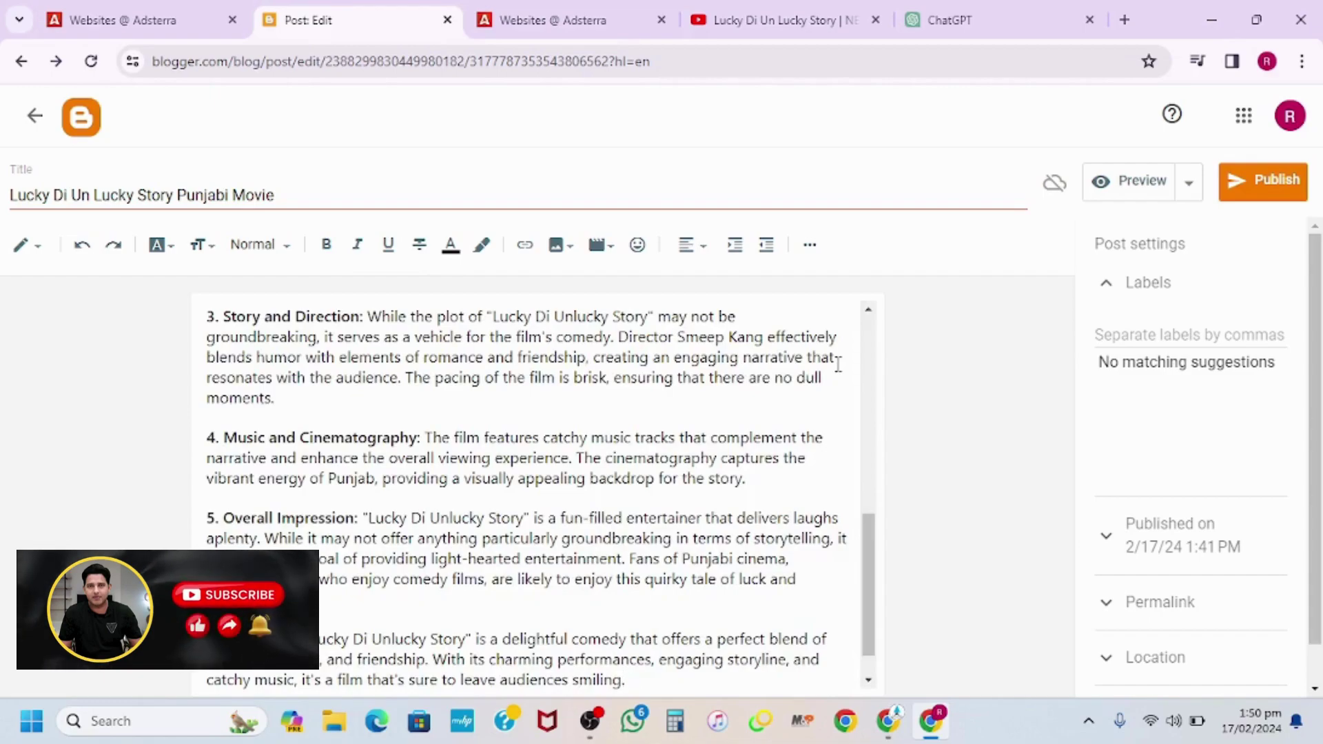
{"action": "scroll", "coordinate": [664, 420], "scroll_direction": "up", "scroll_amount": 4}
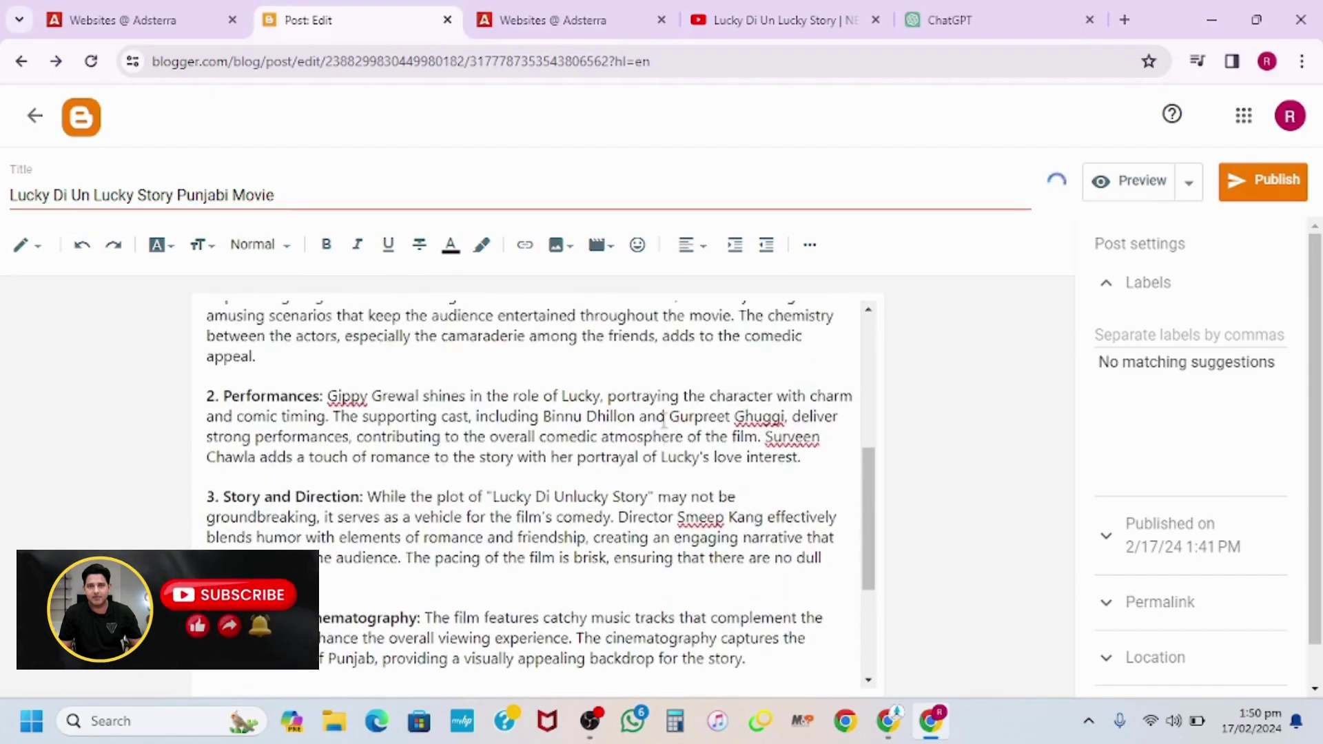
{"action": "scroll", "coordinate": [664, 419], "scroll_direction": "up", "scroll_amount": 1}
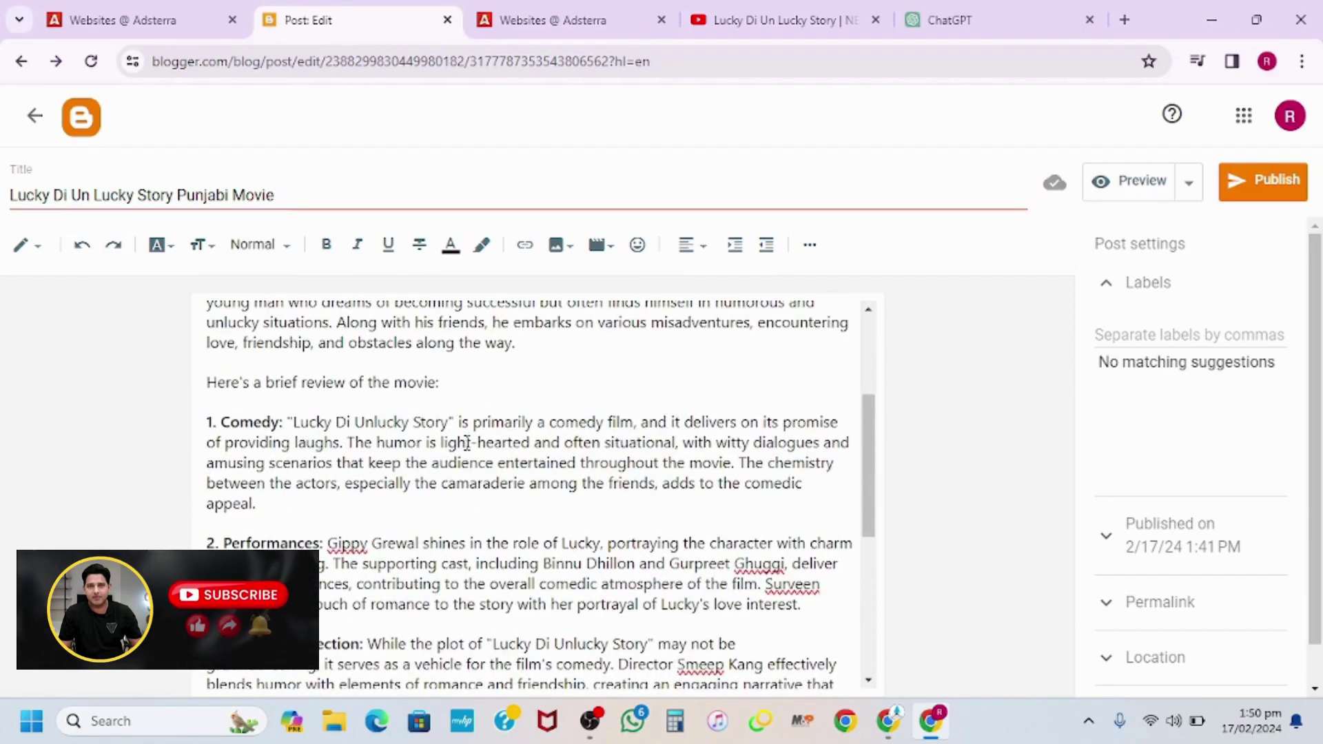
{"action": "scroll", "coordinate": [495, 463], "scroll_direction": "up", "scroll_amount": 3}
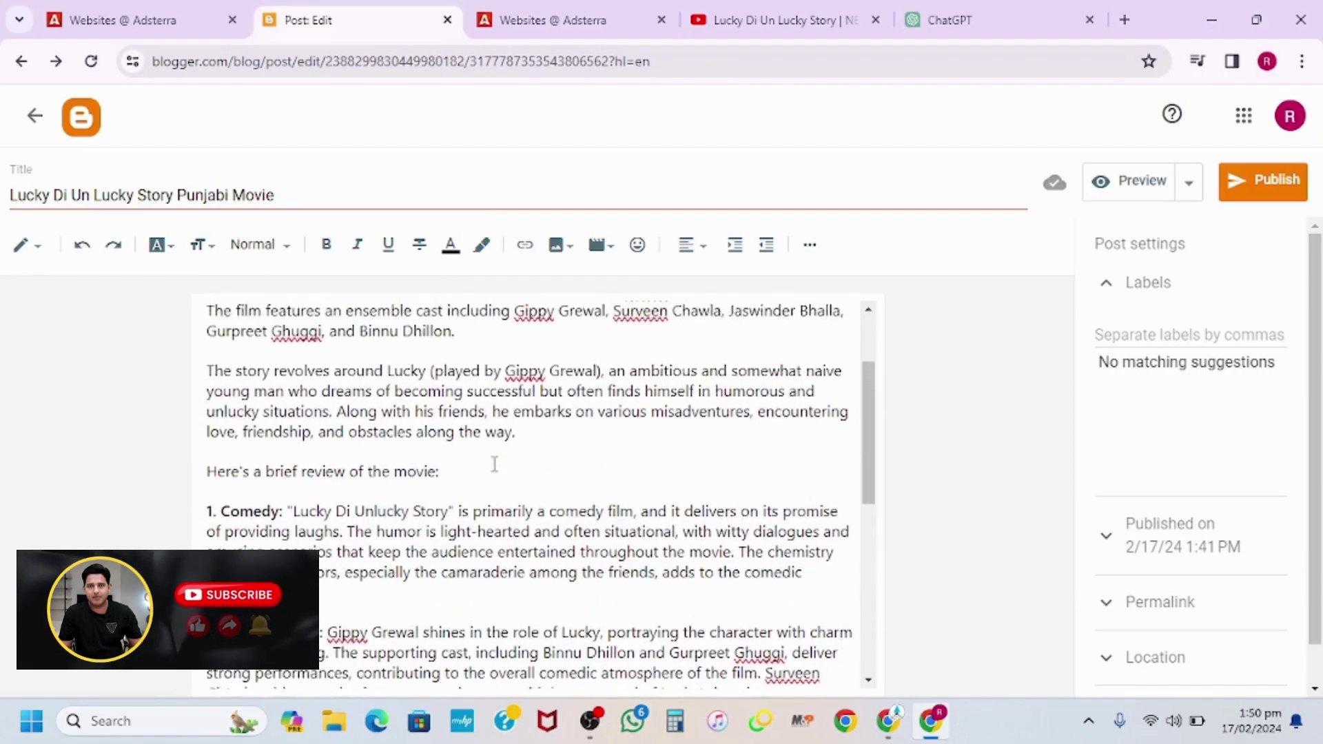
{"action": "scroll", "coordinate": [495, 463], "scroll_direction": "down", "scroll_amount": 4}
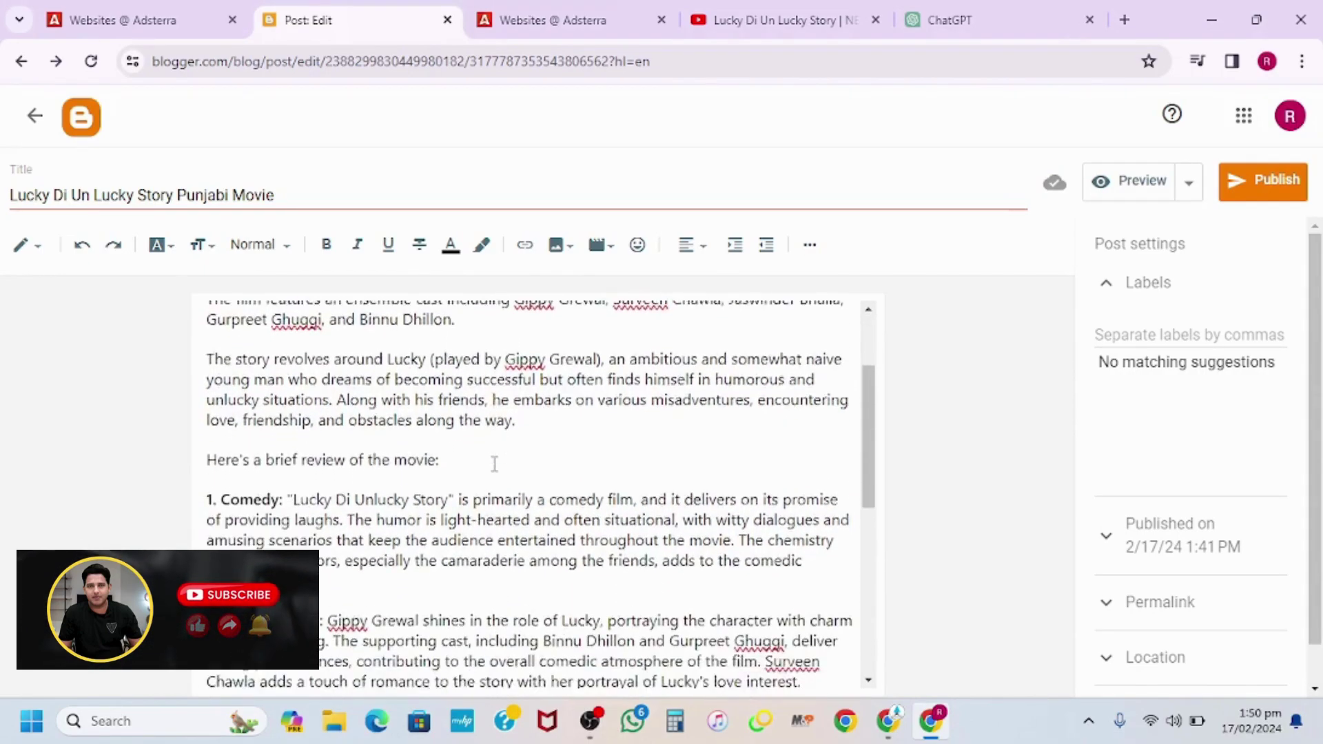
{"action": "scroll", "coordinate": [495, 463], "scroll_direction": "down", "scroll_amount": 3}
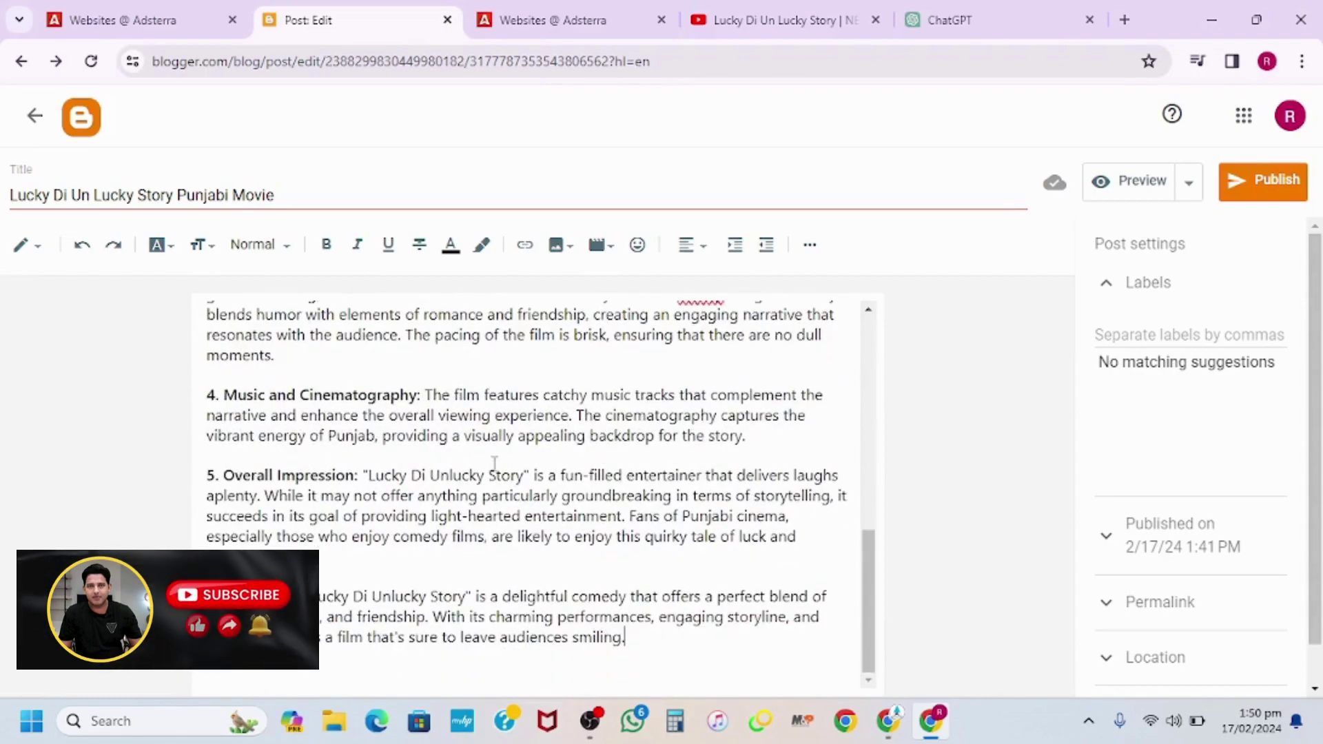
{"action": "left_click", "coordinate": [649, 652]}
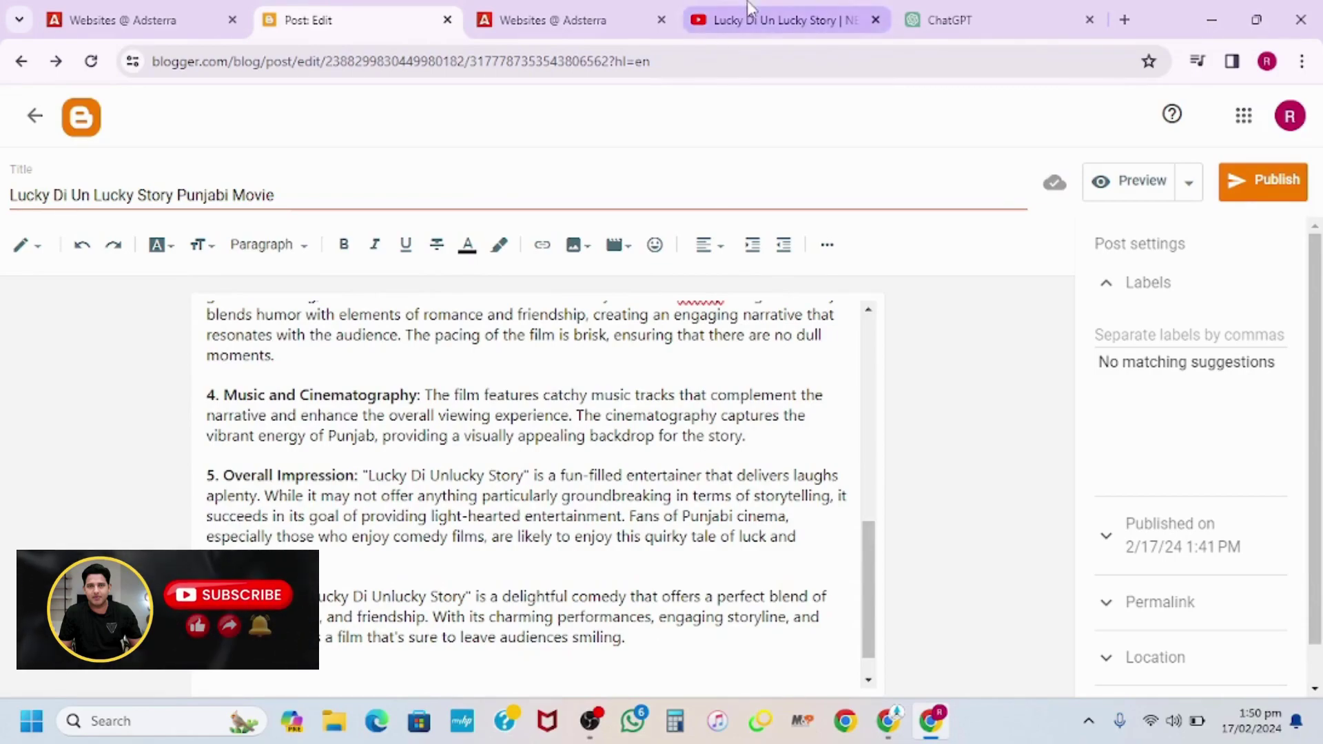
Switch to the YouTube movie page and copy the video's embed code.
{"action": "left_click", "coordinate": [765, 20]}
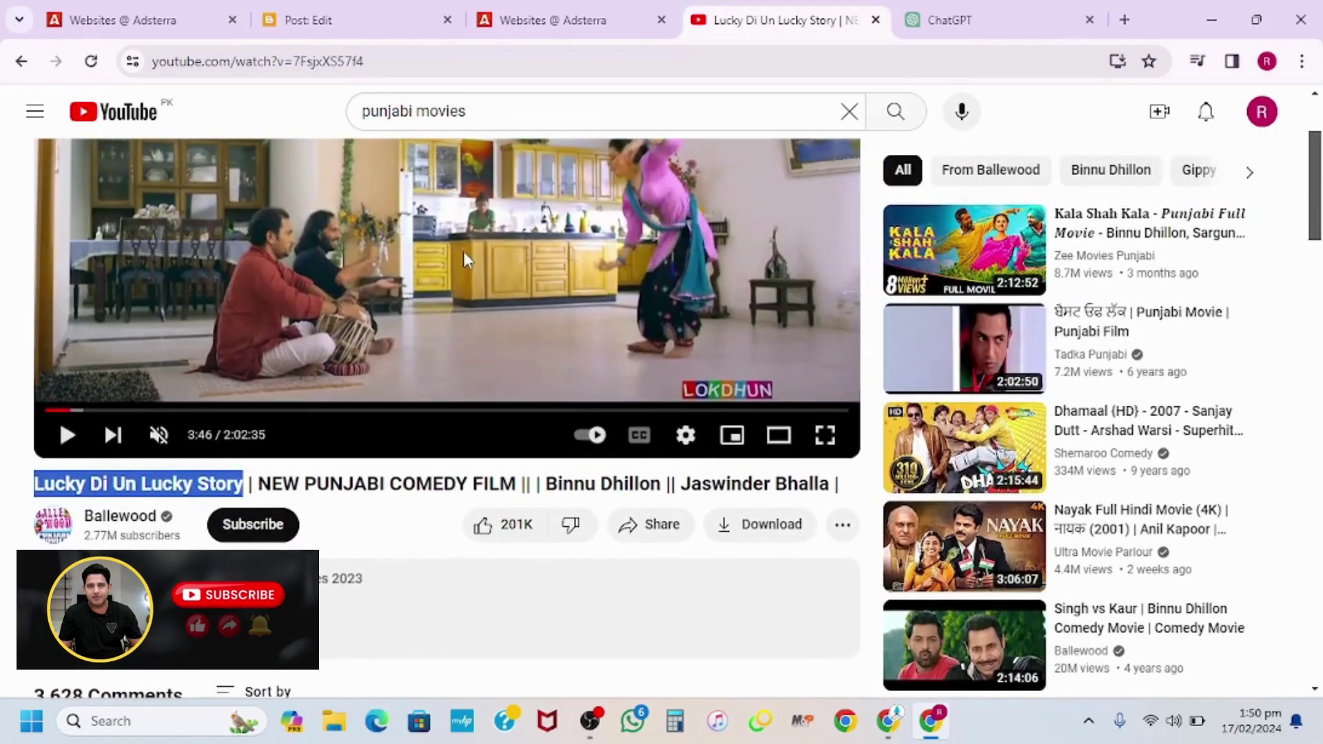
{"action": "scroll", "coordinate": [465, 251], "scroll_direction": "up", "scroll_amount": 2}
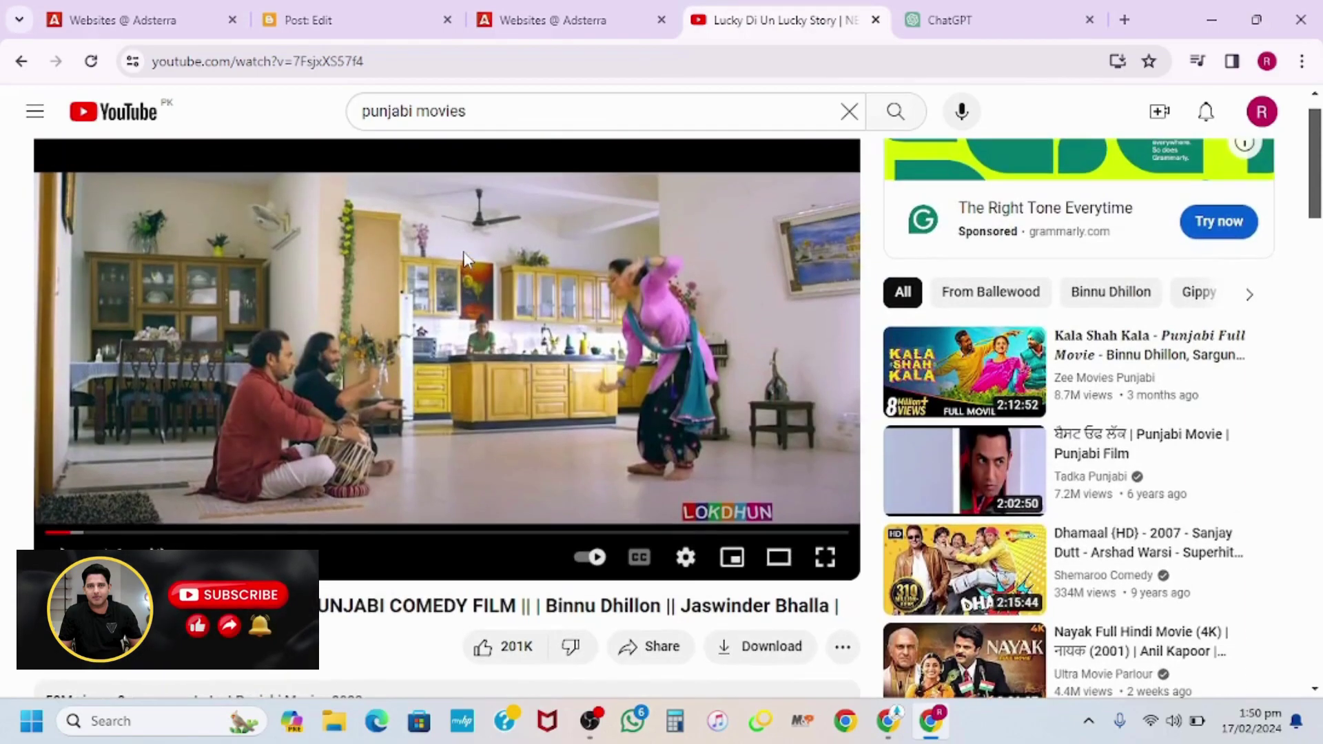
{"action": "right_click", "coordinate": [438, 287]}
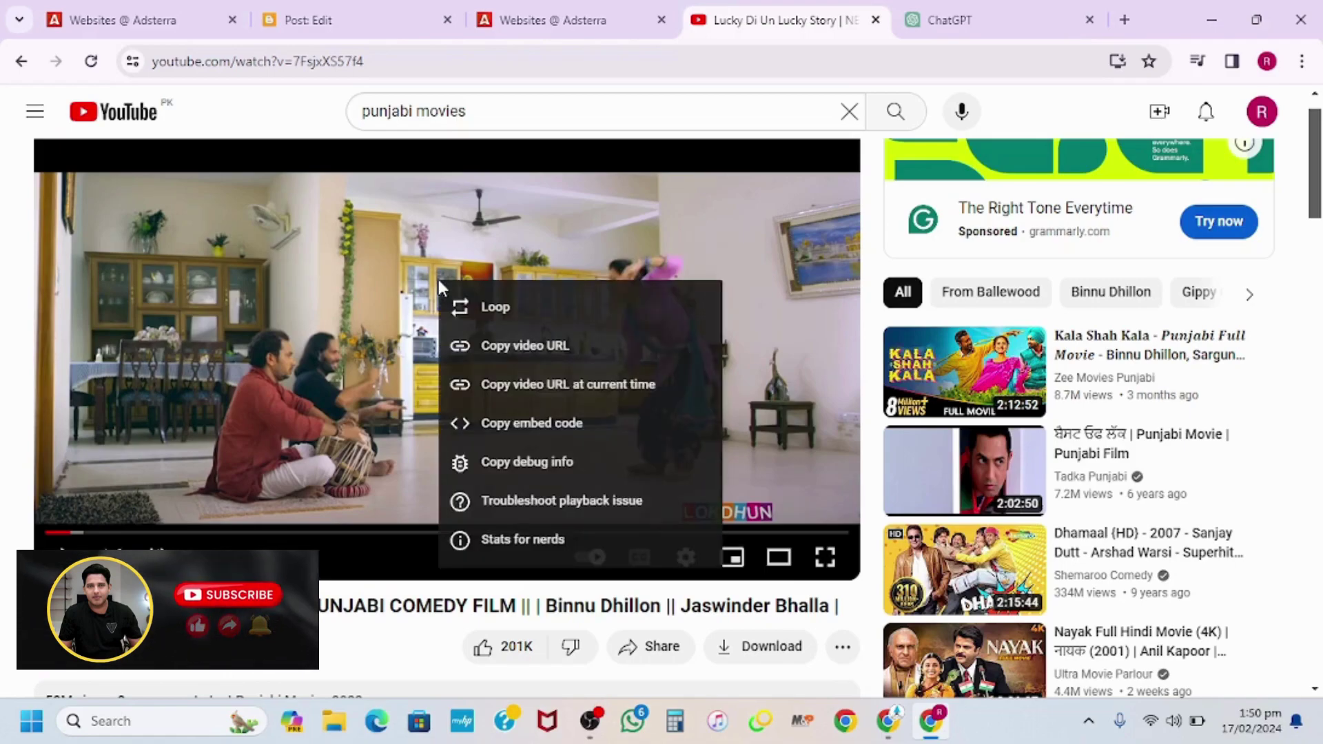
{"action": "left_click", "coordinate": [510, 426]}
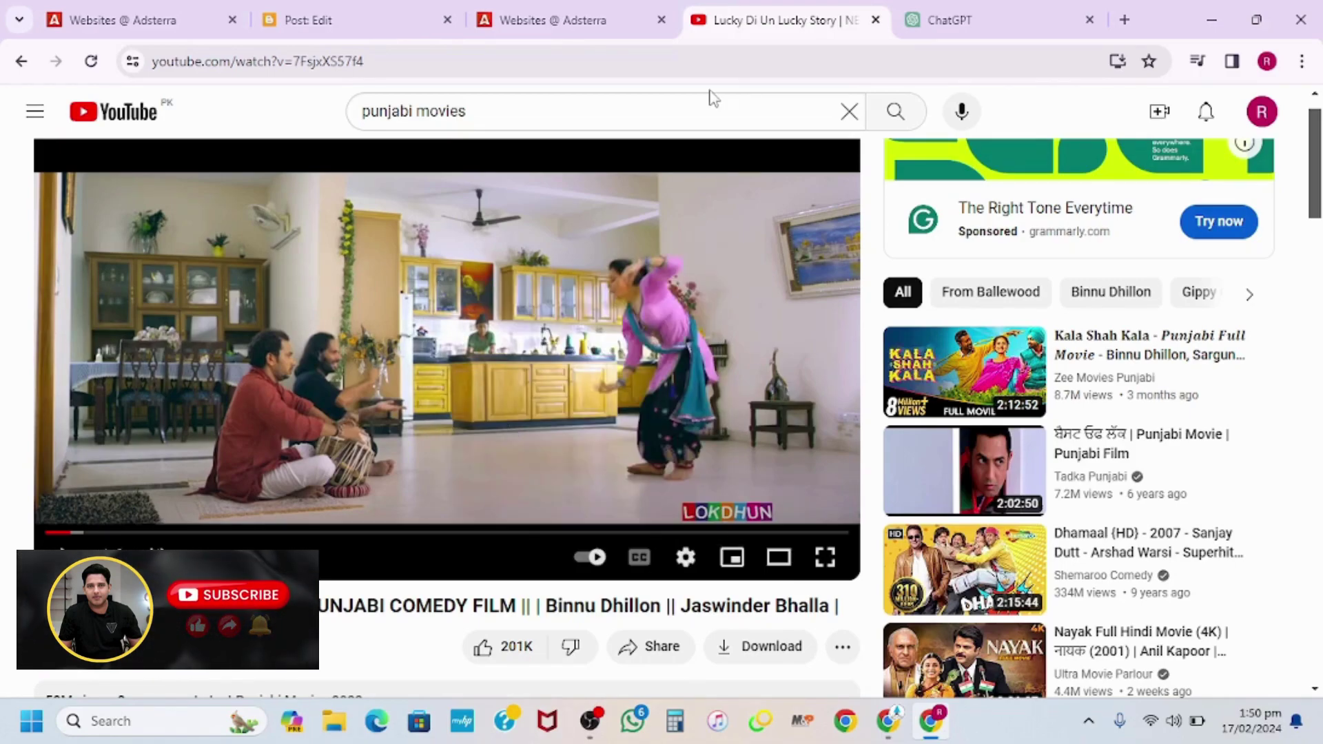
Switch back to Blogger, add a placeholder line of repeated capital A's below the review, and change the editor to HTML view.
{"action": "left_click", "coordinate": [371, 9]}
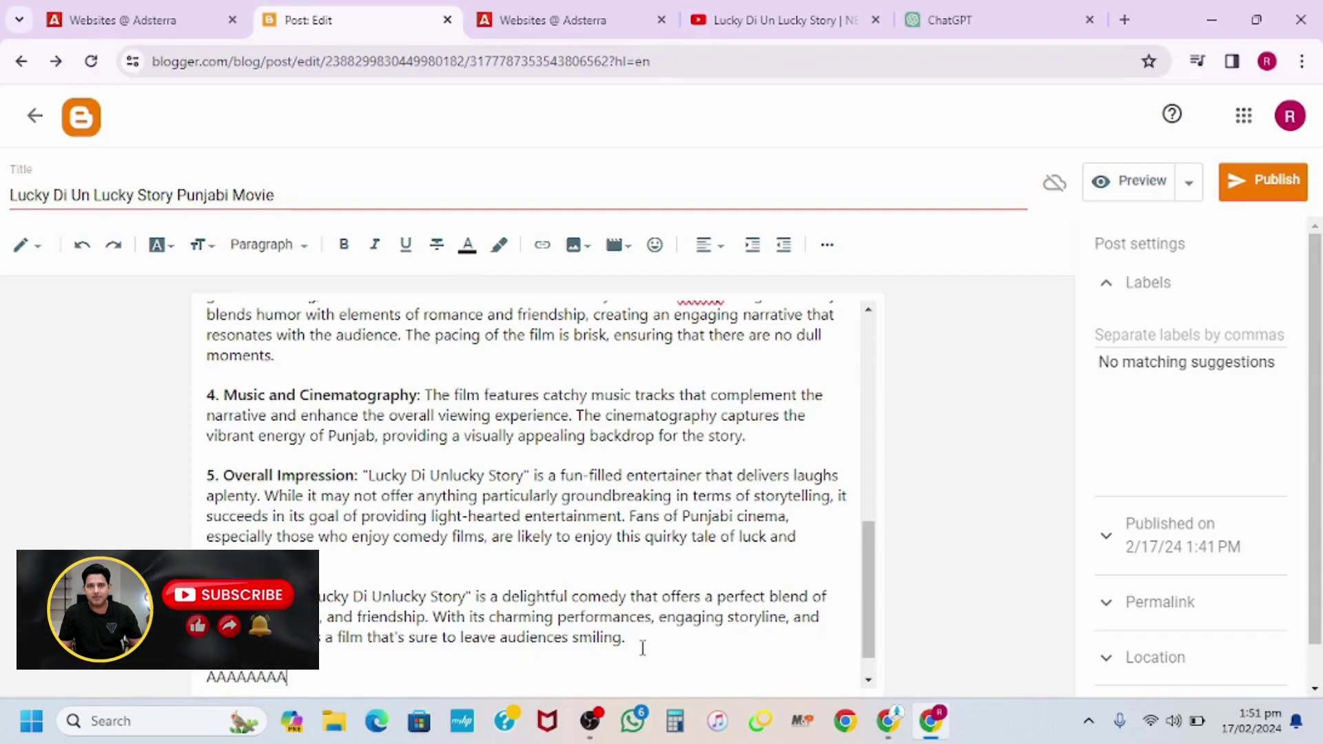
{"action": "type", "text": "AAAAAAAAAAAAA"}
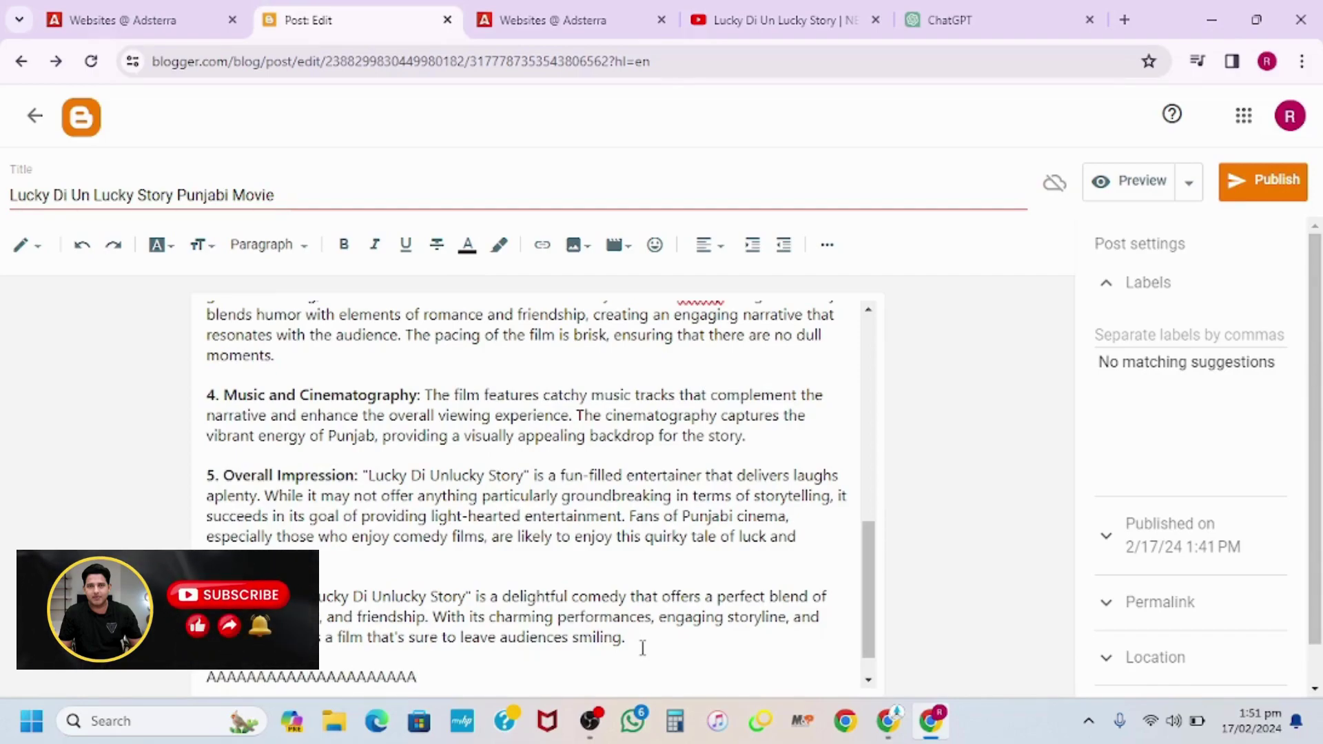
{"action": "left_click", "coordinate": [36, 256]}
{"action": "left_click", "coordinate": [80, 209]}
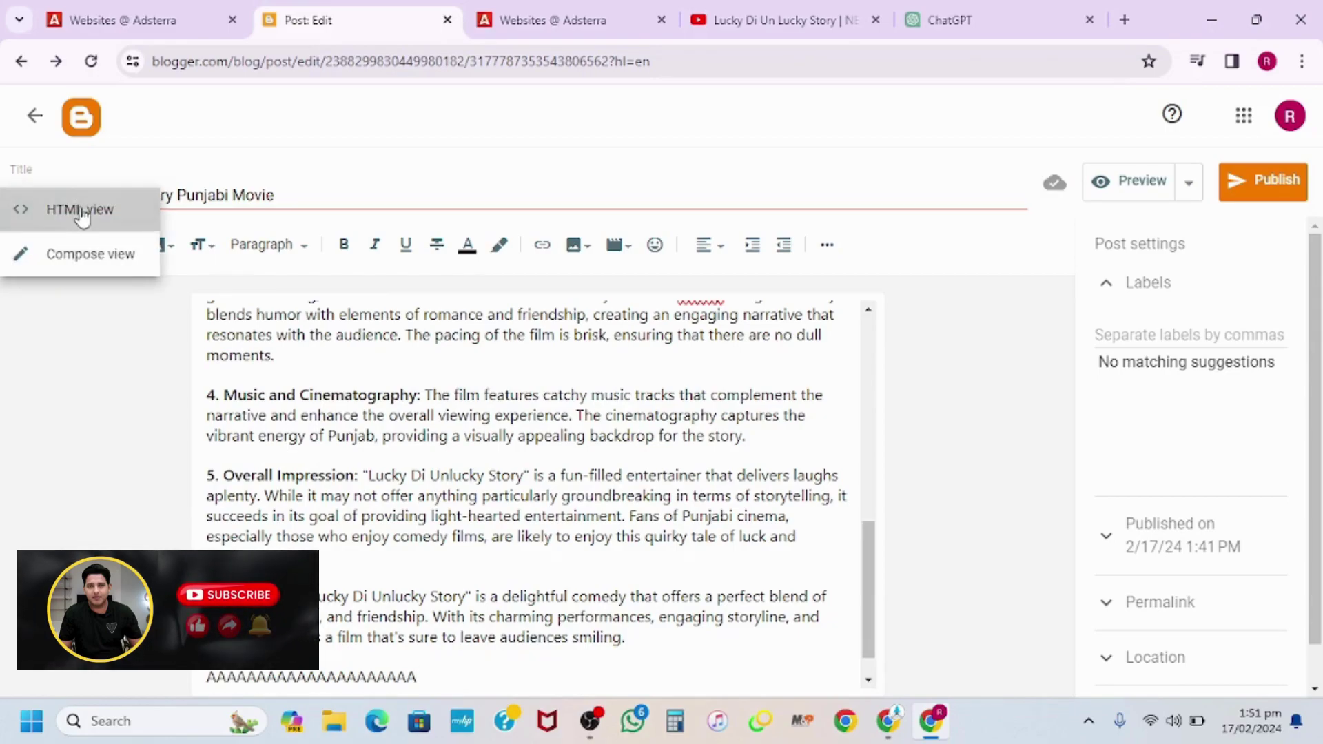
Replace the row of capital A's near the end of the HTML with the copied YouTube embed code.
{"action": "scroll", "coordinate": [555, 501], "scroll_direction": "down", "scroll_amount": 15}
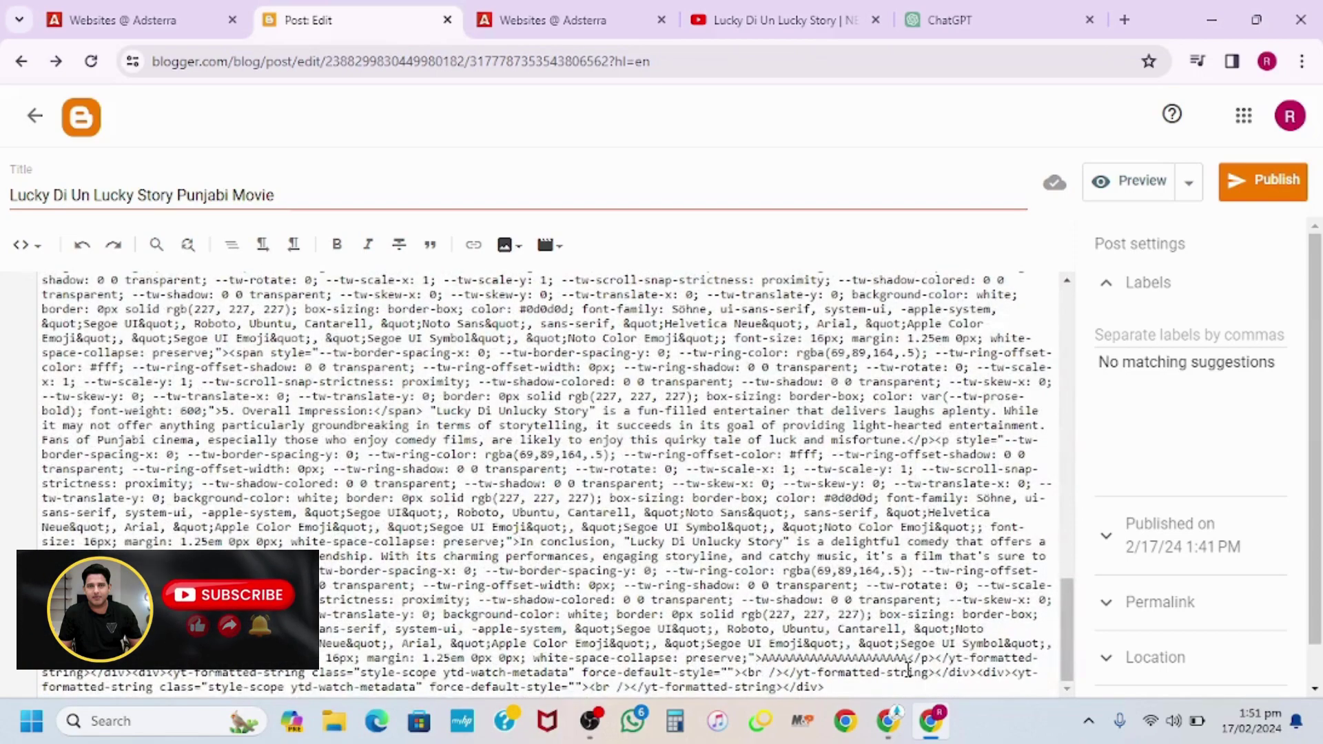
{"action": "double_click", "coordinate": [847, 656]}
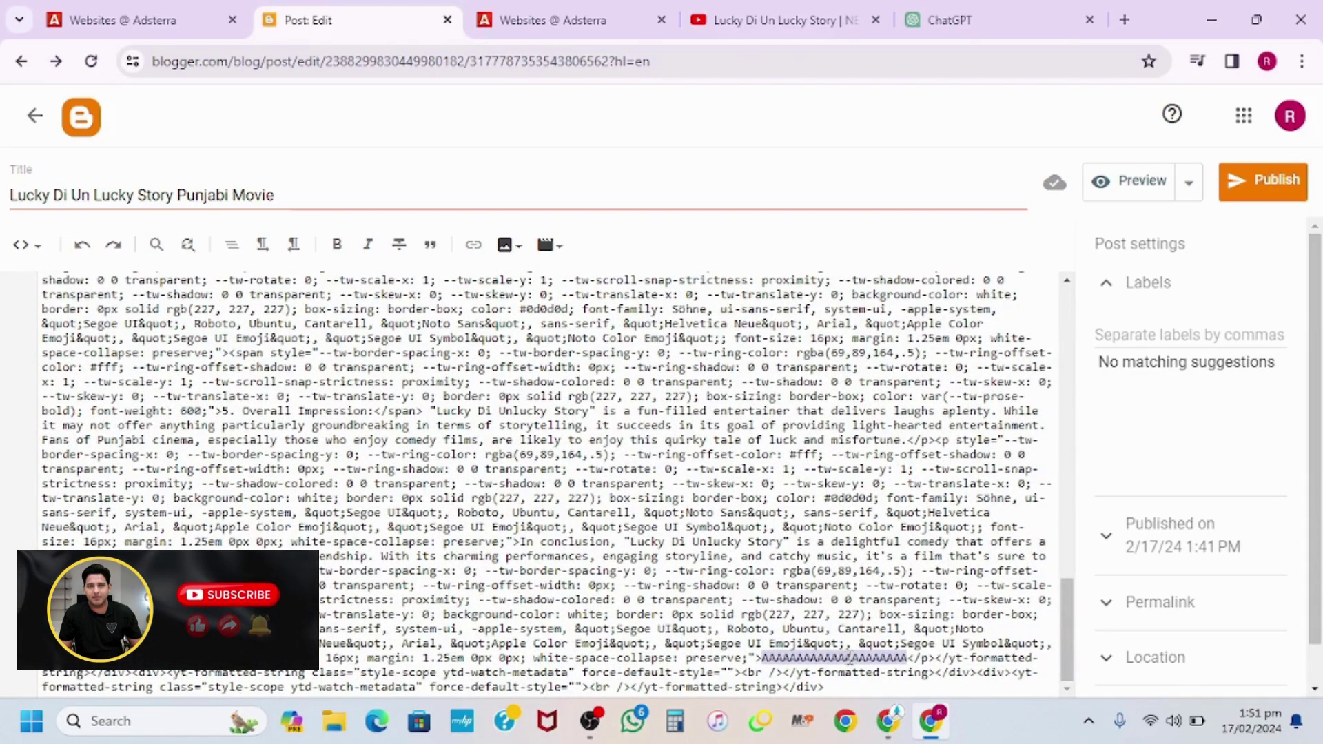
{"action": "key", "text": "ctrl+v"}
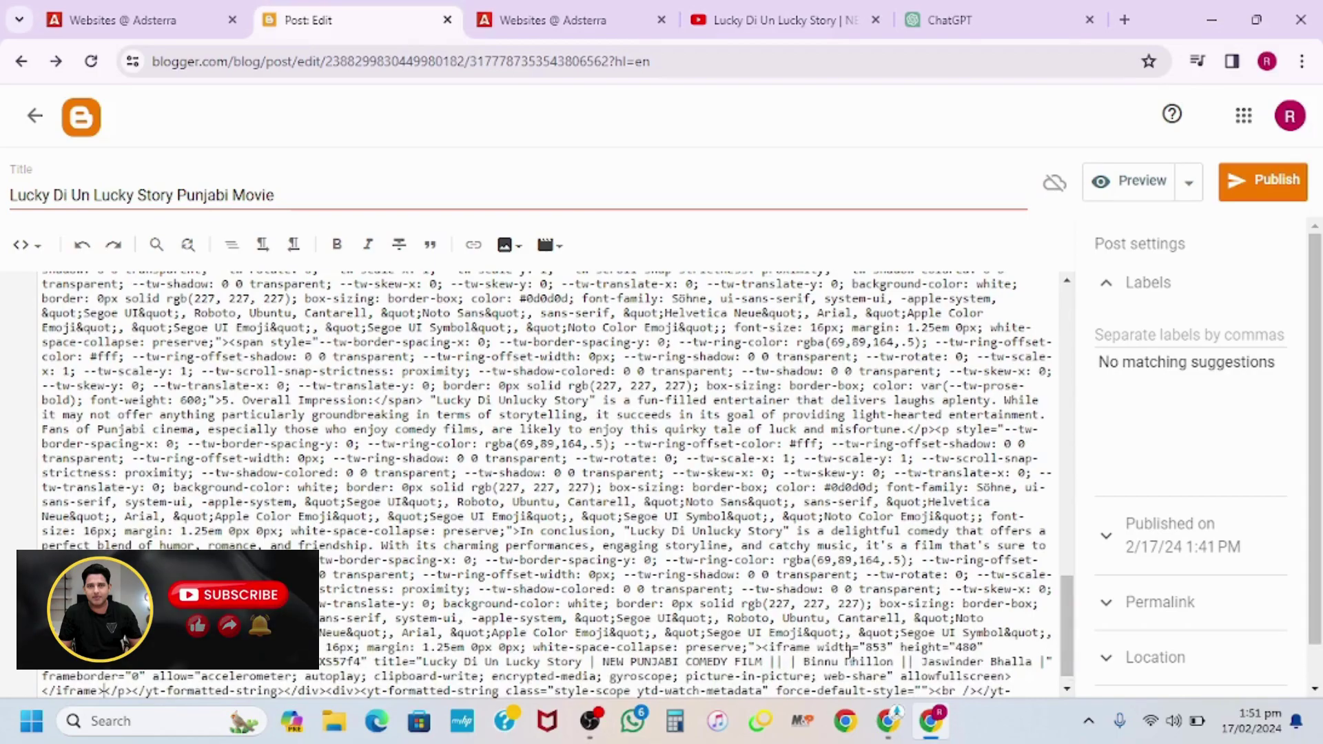
Return the post to Compose view and check the embedded video's placement below the review.
{"action": "scroll", "coordinate": [785, 541], "scroll_direction": "up", "scroll_amount": 5}
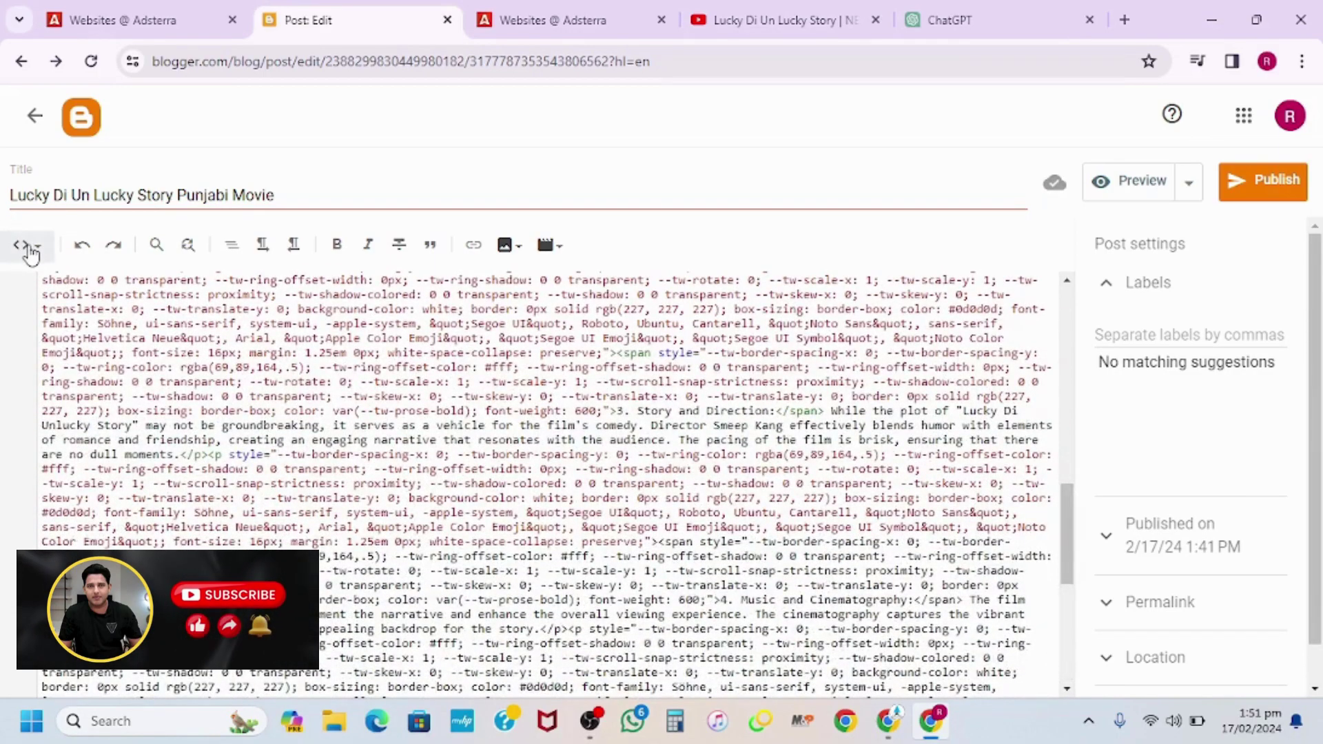
{"action": "left_click", "coordinate": [26, 246]}
{"action": "left_click", "coordinate": [92, 300]}
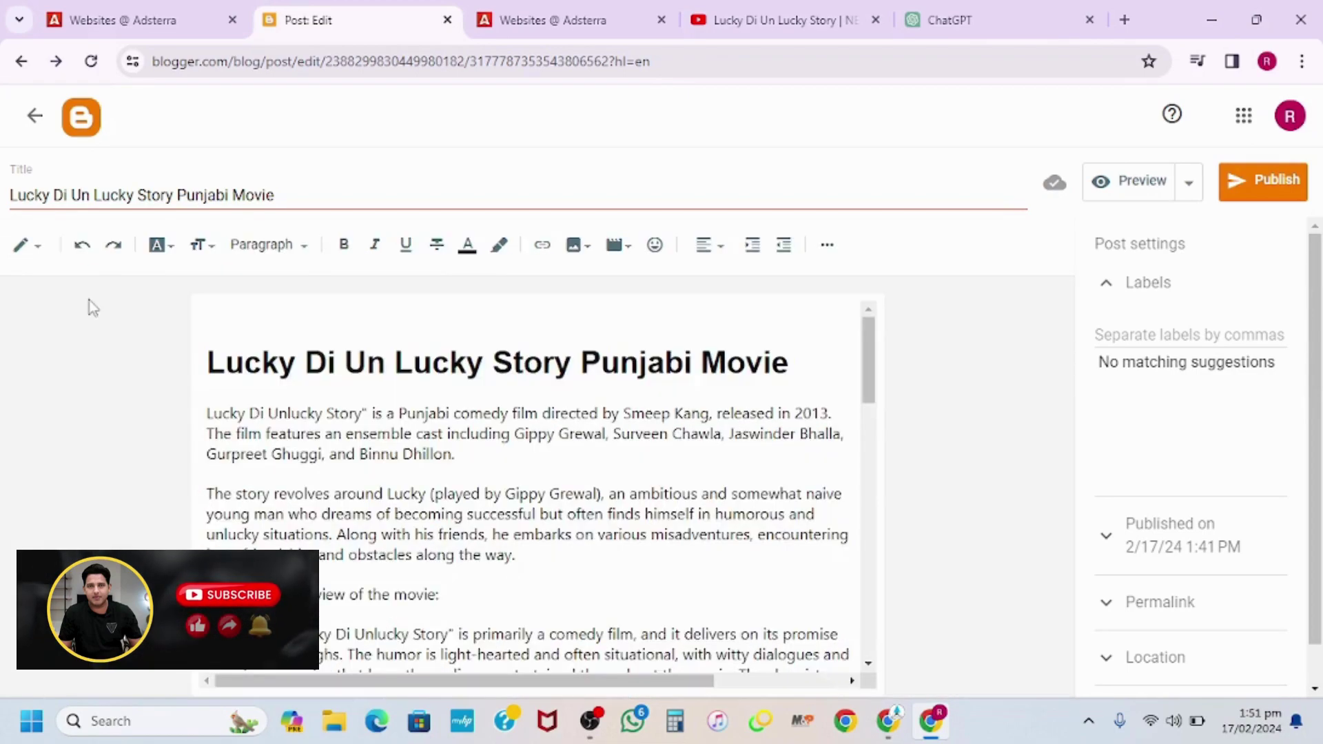
{"action": "scroll", "coordinate": [533, 438], "scroll_direction": "down", "scroll_amount": 10}
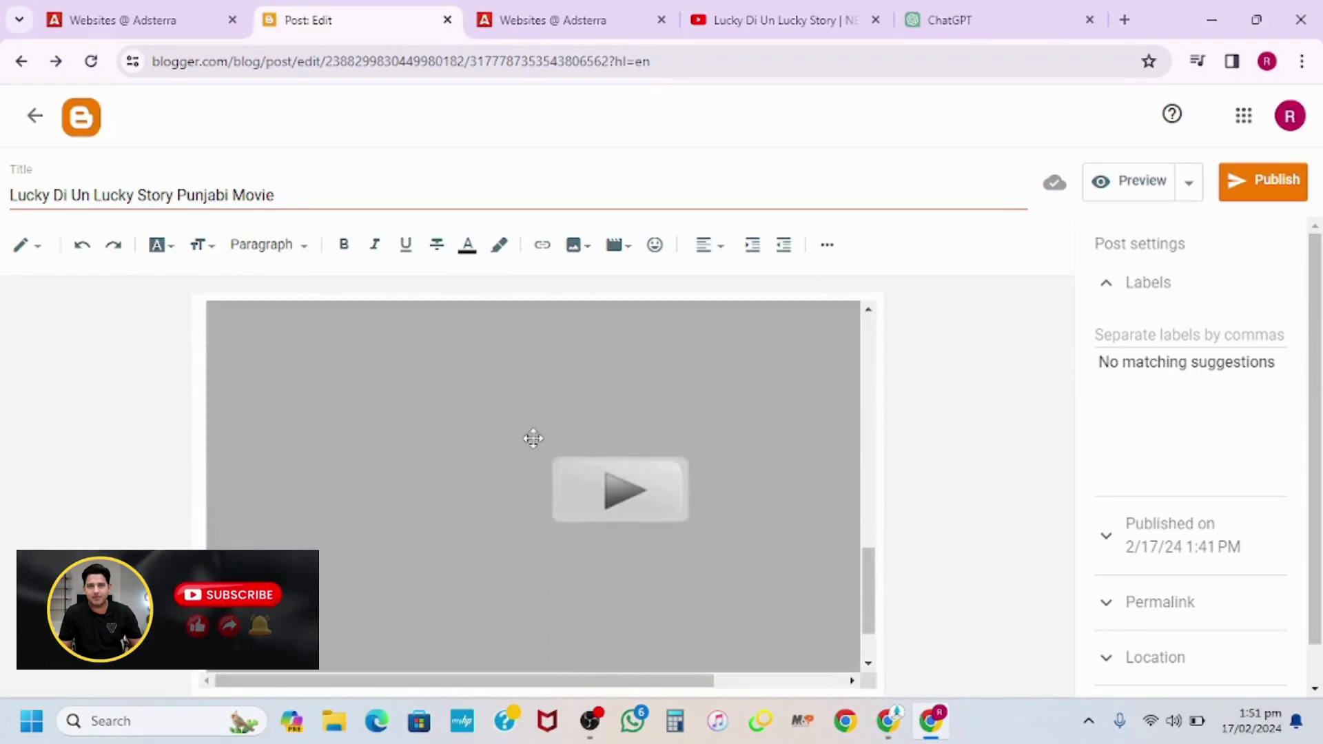
{"action": "scroll", "coordinate": [614, 509], "scroll_direction": "down", "scroll_amount": 1}
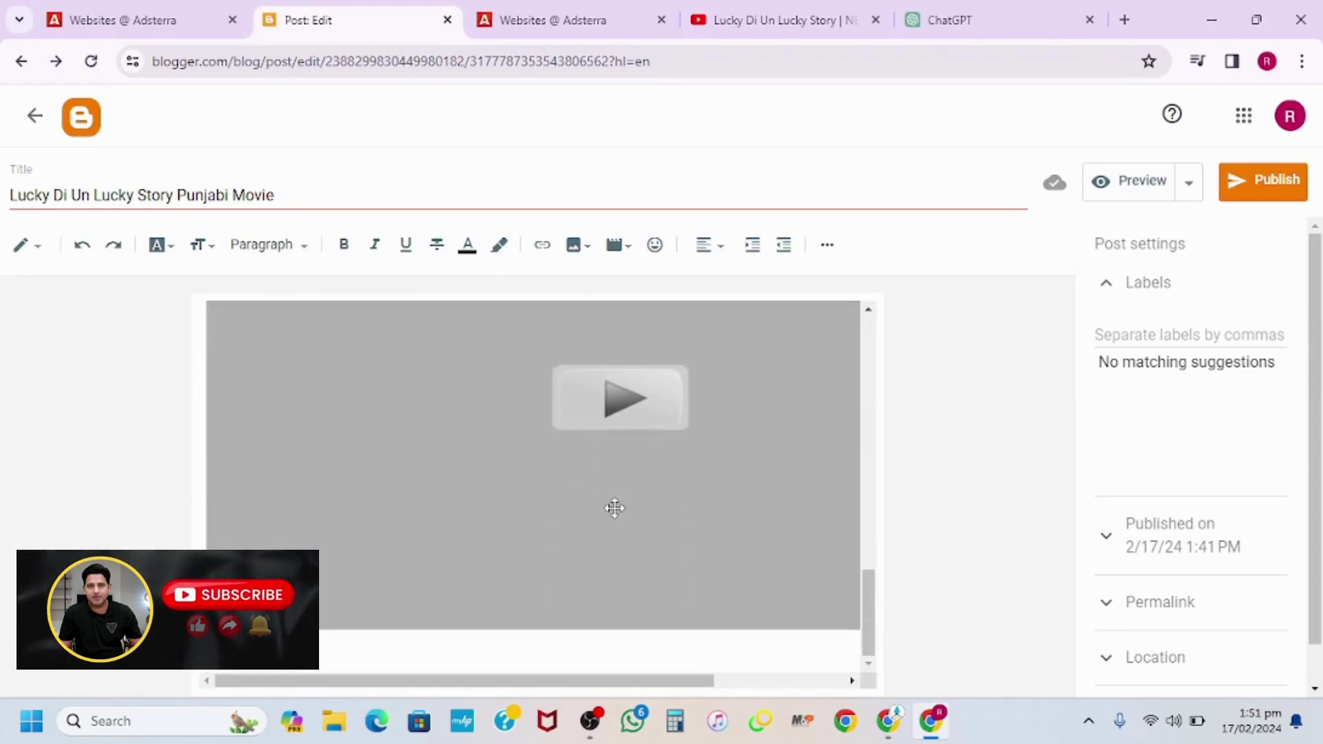
{"action": "scroll", "coordinate": [615, 509], "scroll_direction": "up", "scroll_amount": 3}
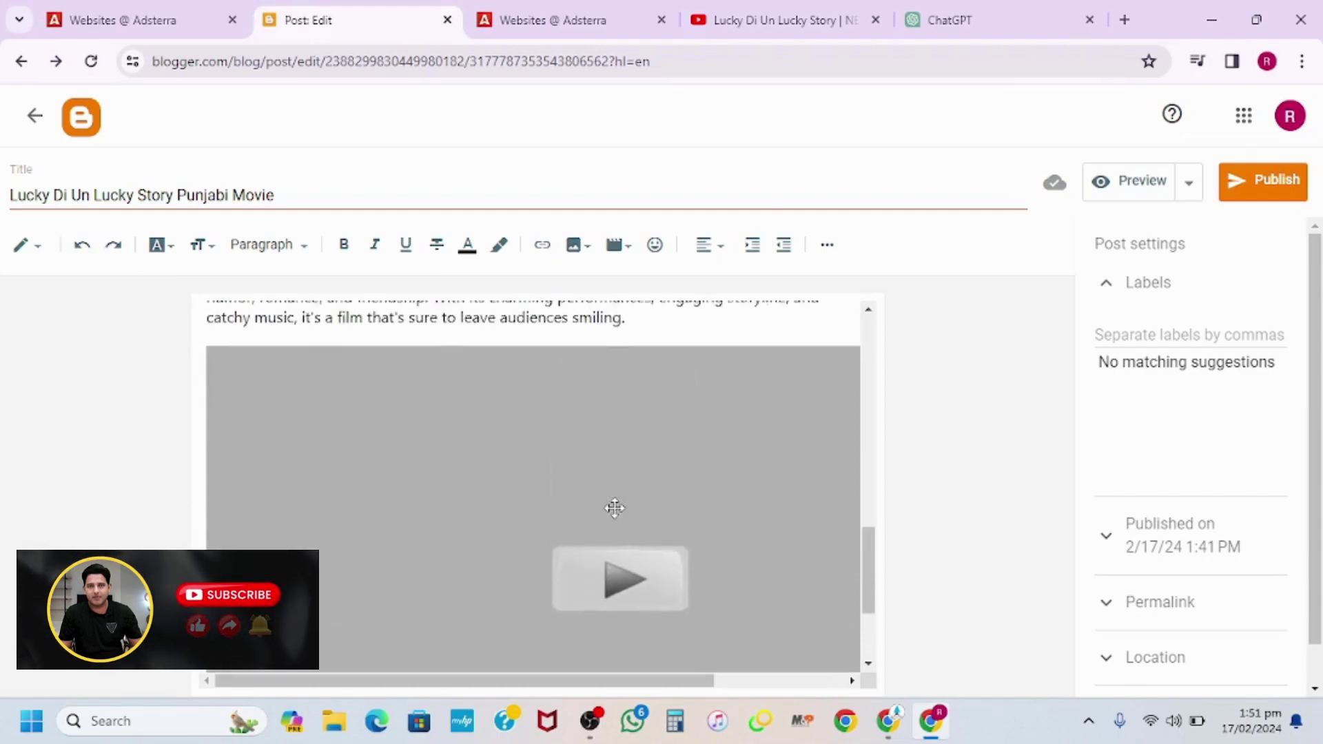
{"action": "scroll", "coordinate": [615, 508], "scroll_direction": "down", "scroll_amount": 3}
{"action": "scroll", "coordinate": [614, 509], "scroll_direction": "up", "scroll_amount": 3}
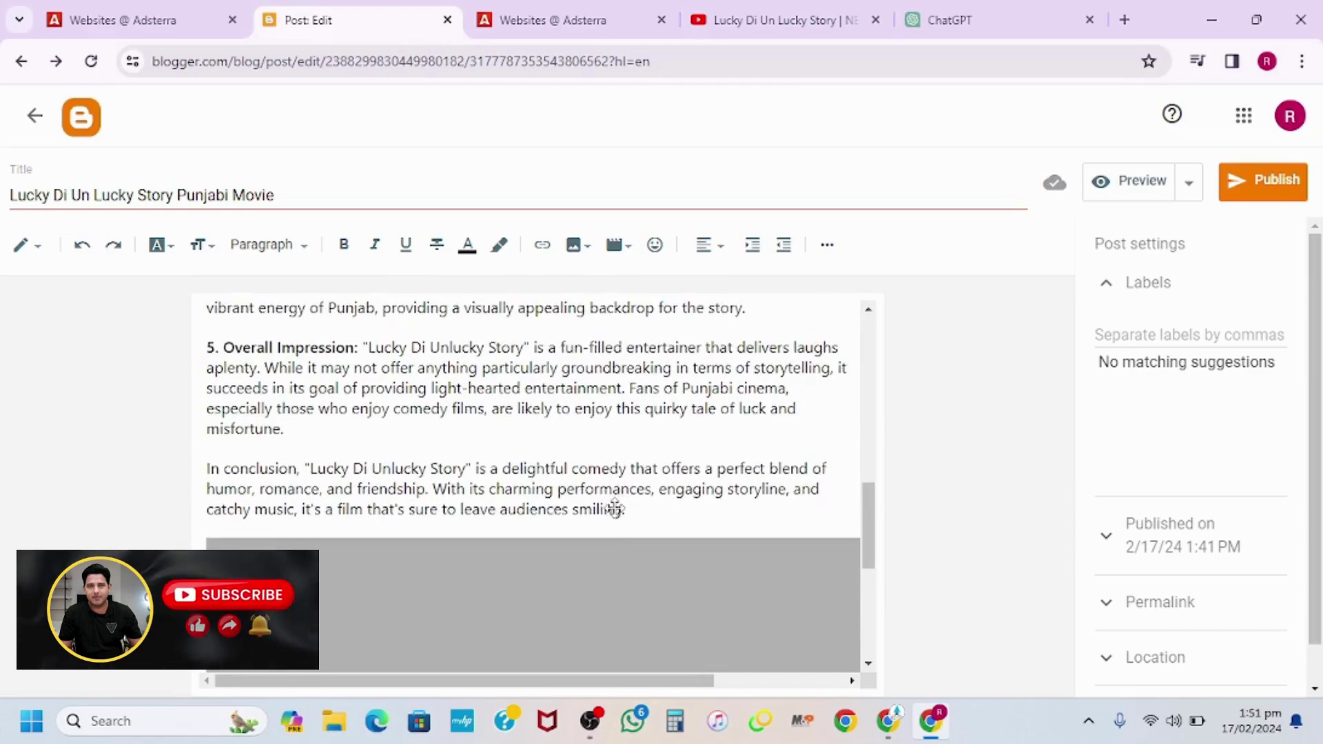
{"action": "scroll", "coordinate": [615, 509], "scroll_direction": "down", "scroll_amount": 3}
{"action": "scroll", "coordinate": [615, 508], "scroll_direction": "up", "scroll_amount": 1}
{"action": "scroll", "coordinate": [615, 509], "scroll_direction": "up", "scroll_amount": 2}
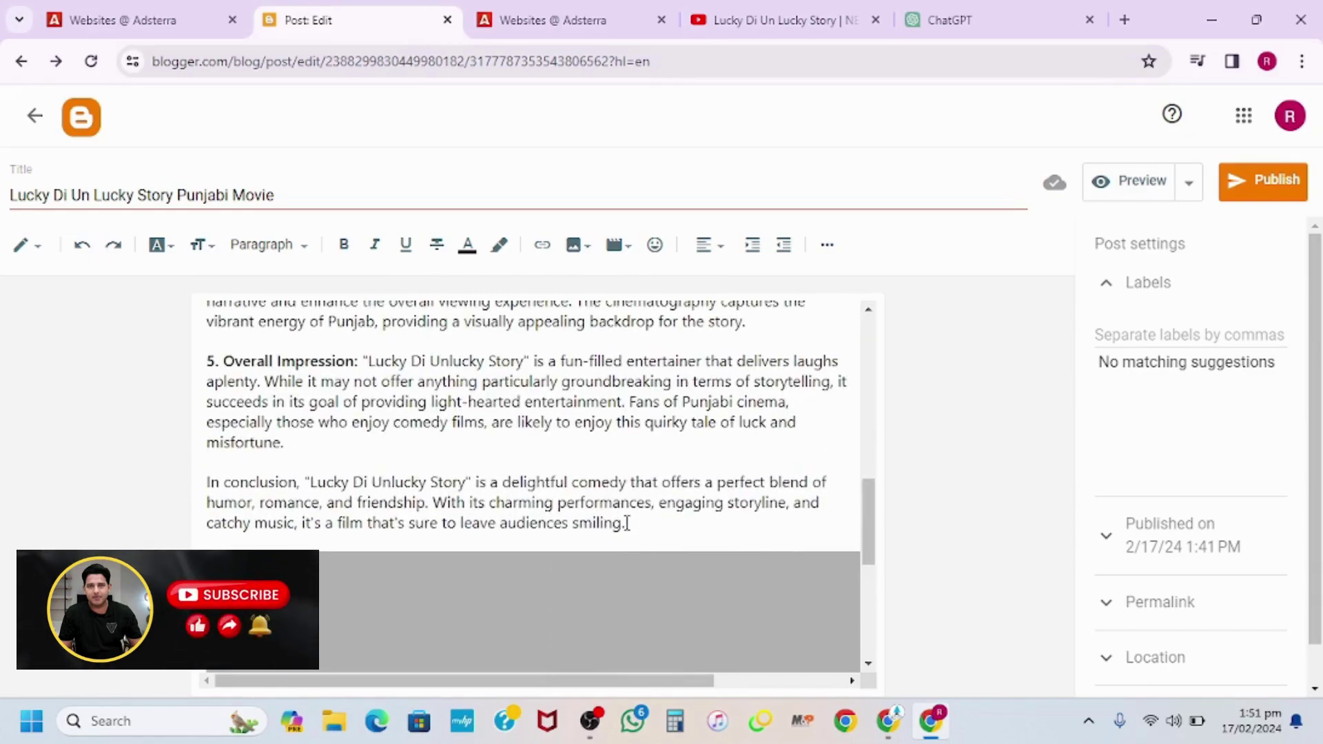
Add blank lines after the review's closing sentence and enter a placeholder row of capital Q's above the video.
{"action": "scroll", "coordinate": [624, 451], "scroll_direction": "up", "scroll_amount": 2}
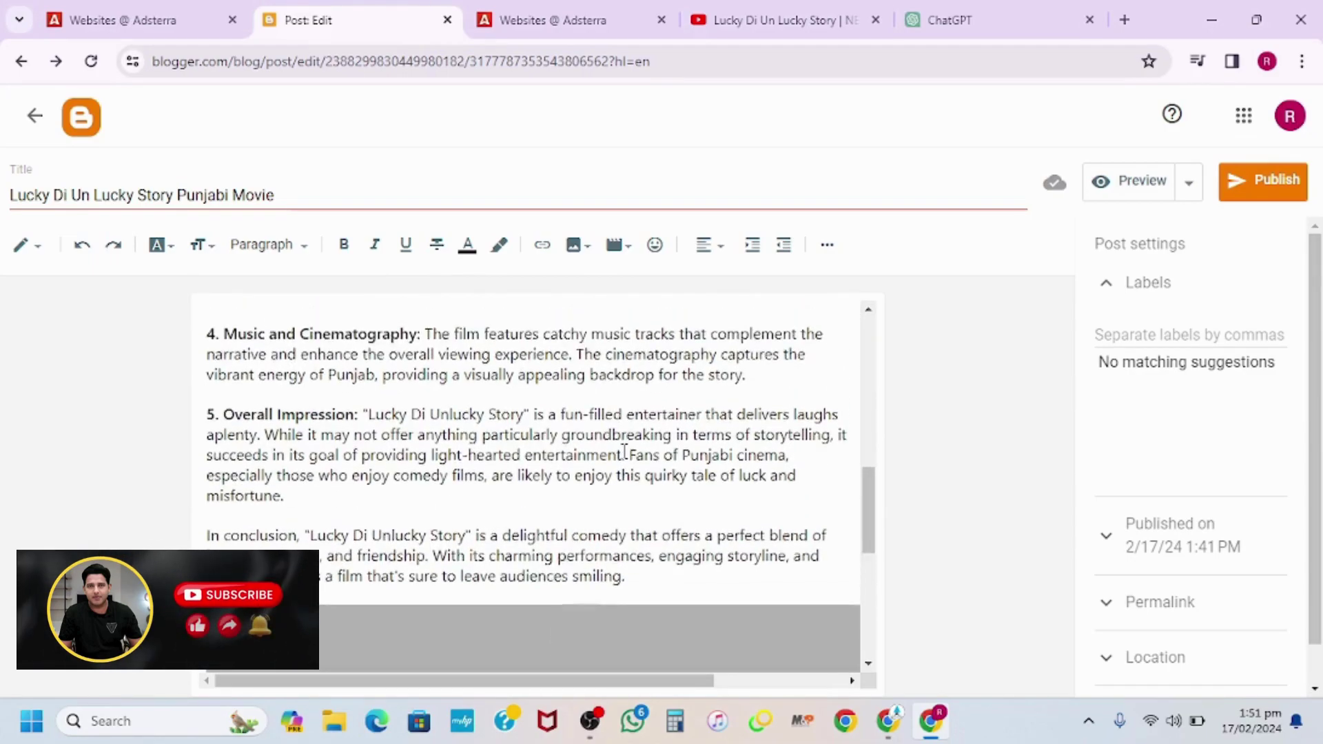
{"action": "scroll", "coordinate": [624, 451], "scroll_direction": "down", "scroll_amount": 3}
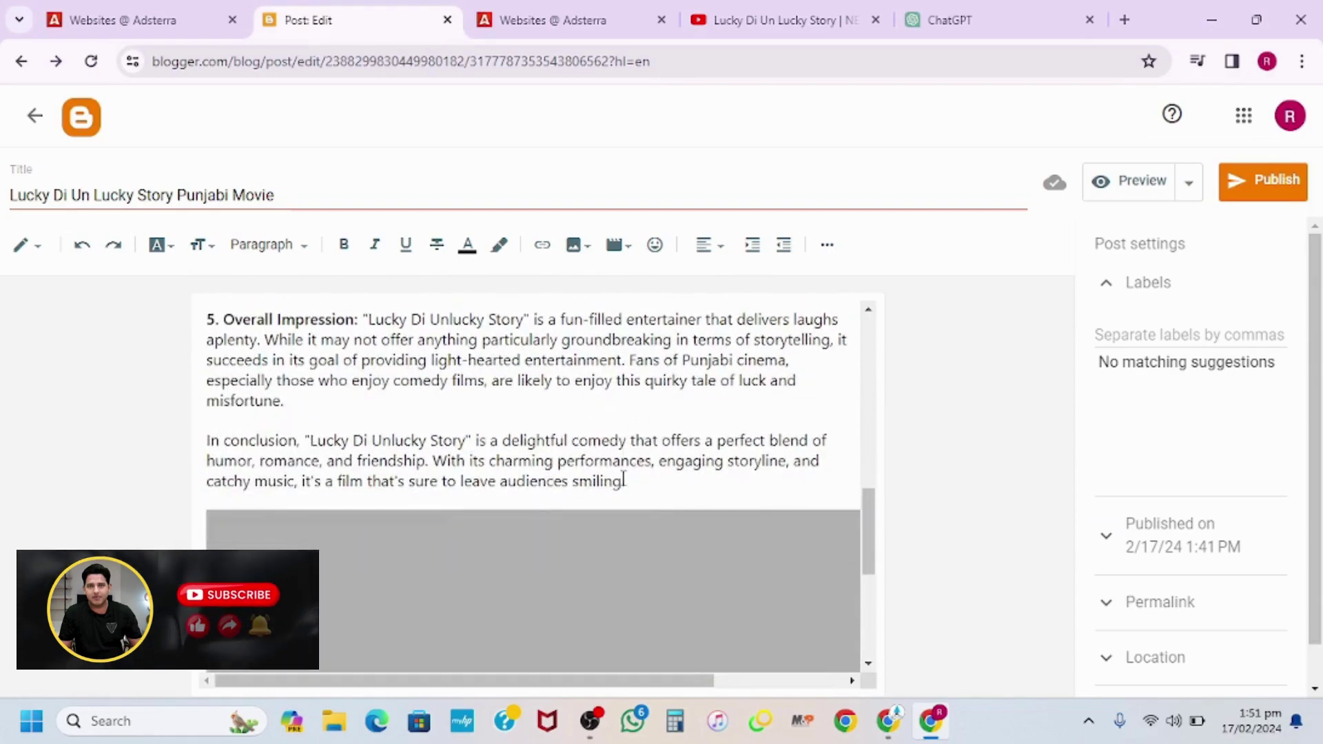
{"action": "key", "text": "Return"}
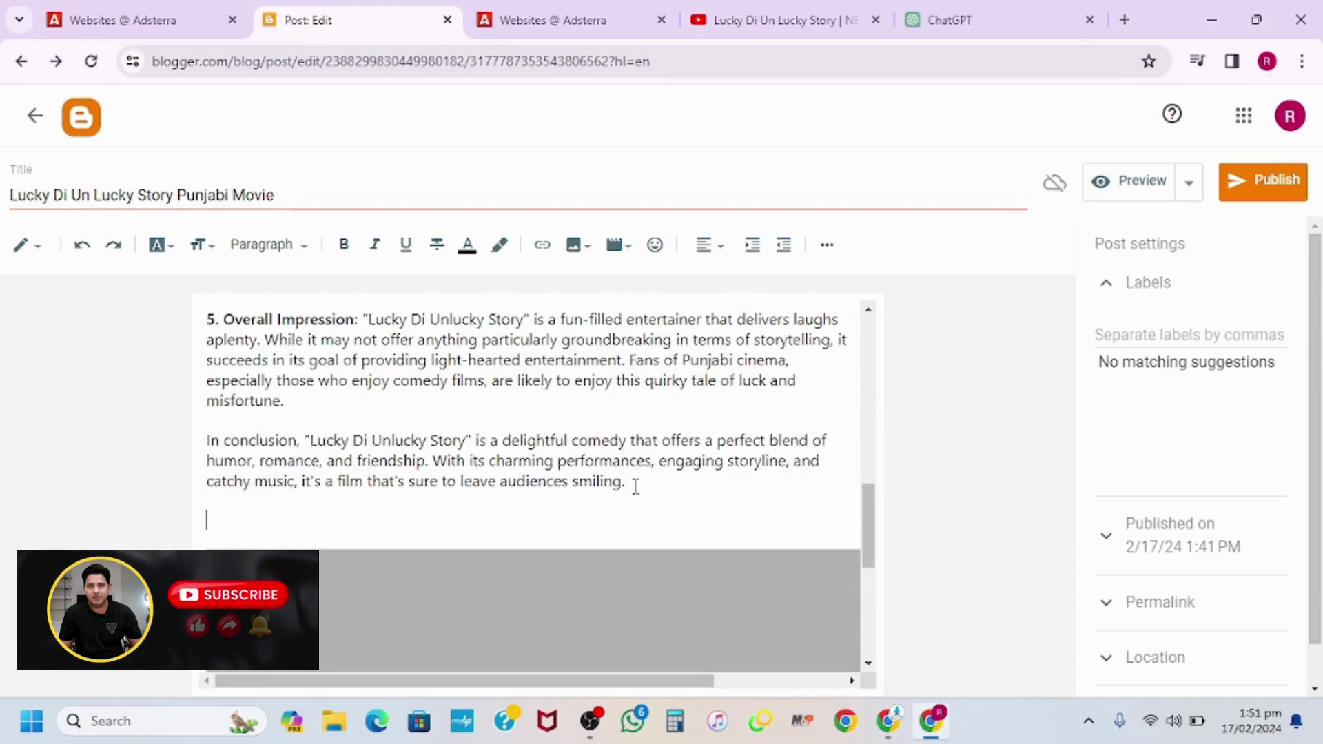
{"action": "key", "text": "Return"}
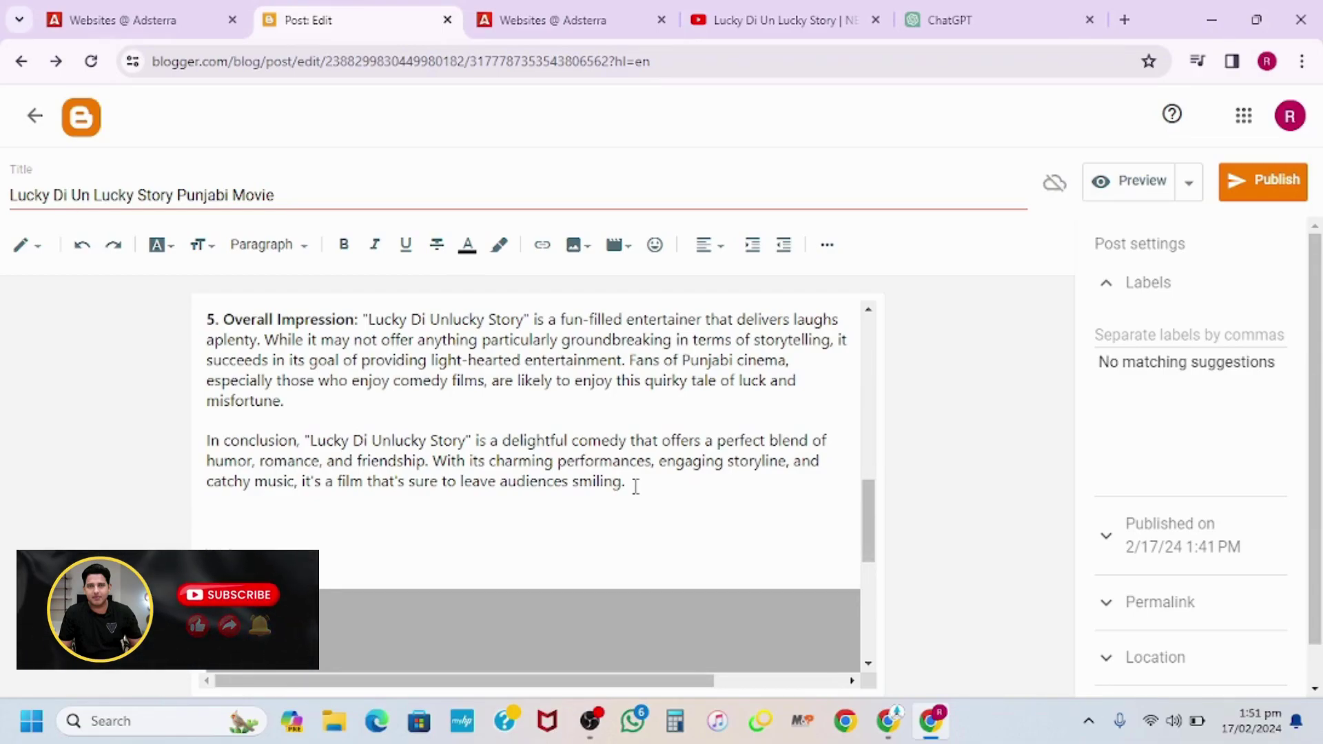
{"action": "type", "text": "QQQQQQQQQQ"}
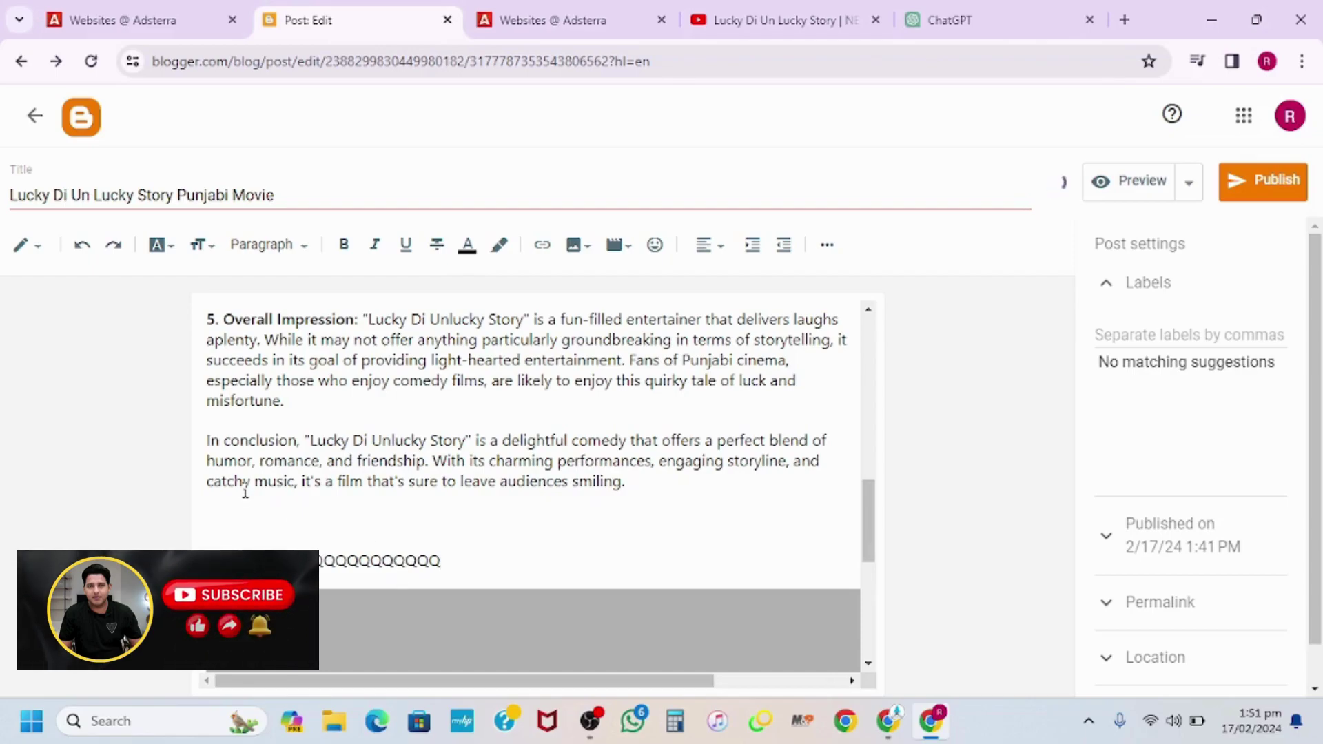
Change the editor to HTML view and select the placeholder row of Q's near the end of the code.
{"action": "left_click", "coordinate": [32, 255]}
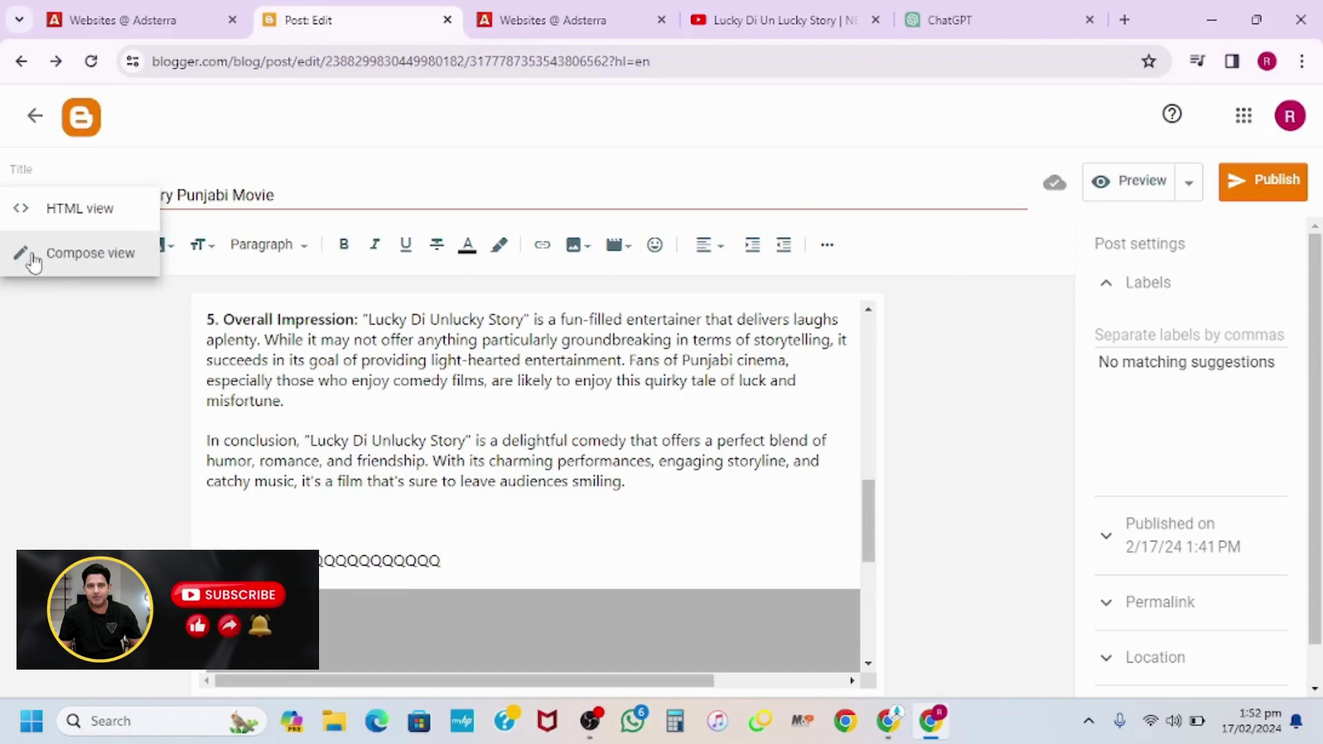
{"action": "left_click", "coordinate": [74, 213]}
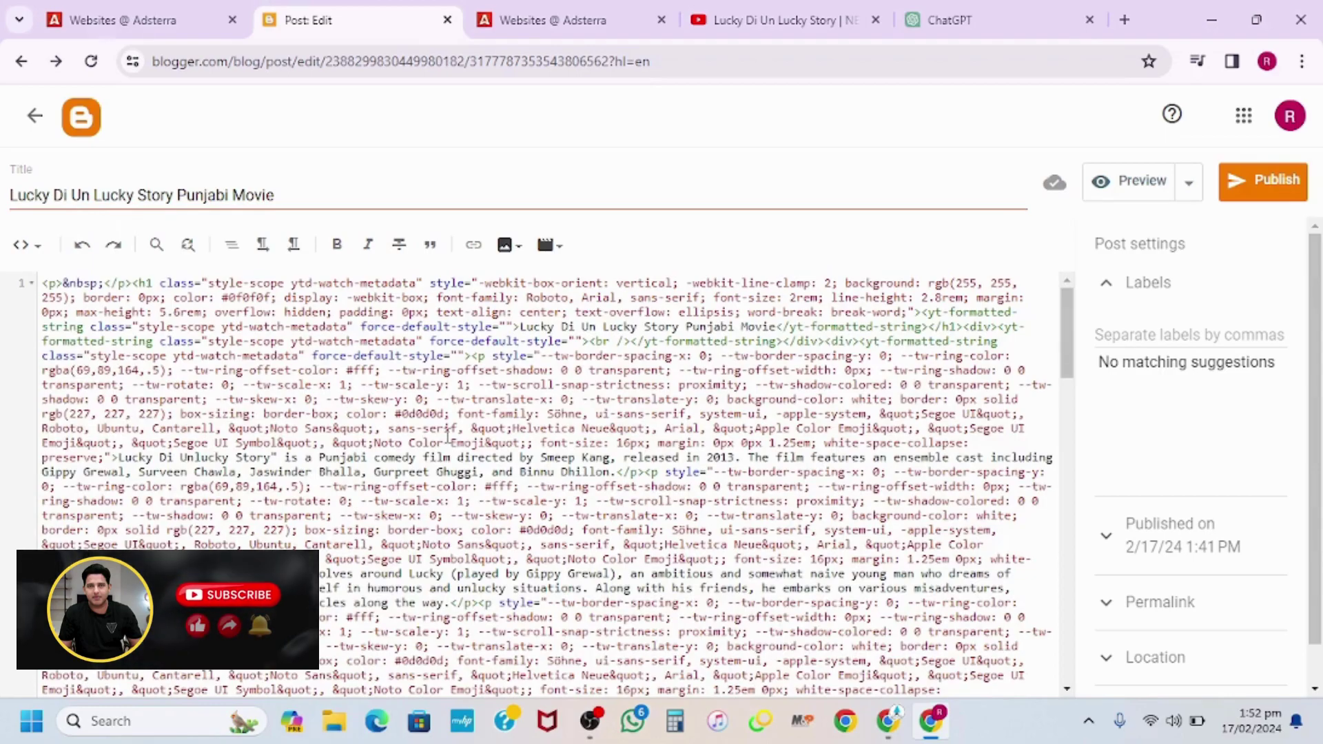
{"action": "scroll", "coordinate": [448, 438], "scroll_direction": "down", "scroll_amount": 15}
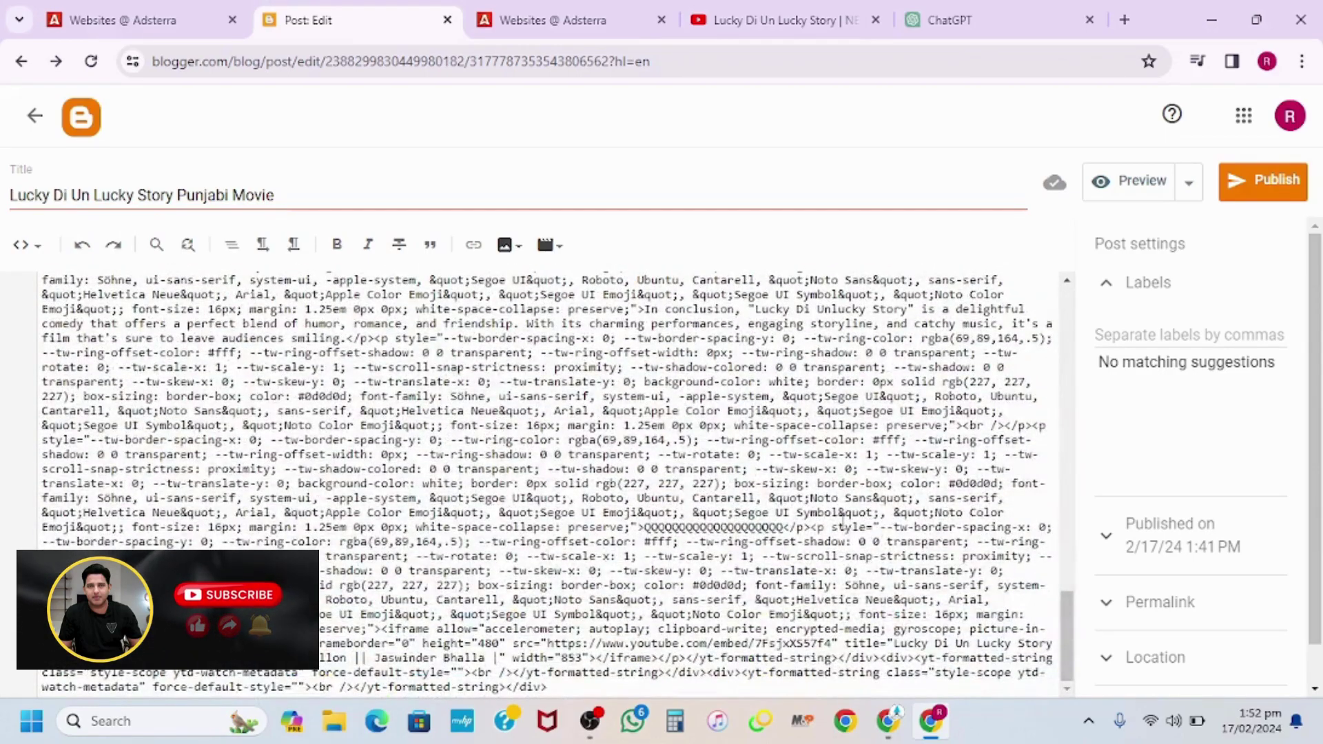
{"action": "double_click", "coordinate": [749, 527]}
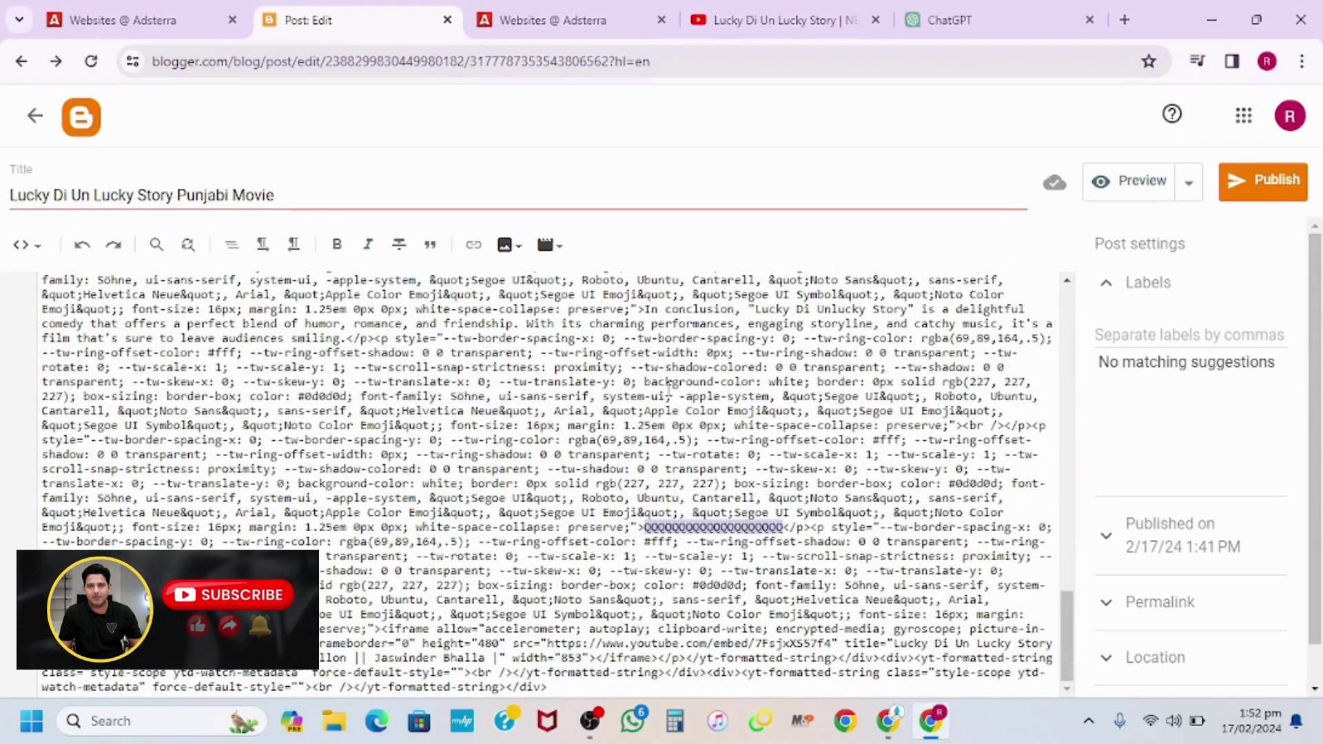
Switch to the Adsterra websites page and copy the Banner 728x90 code for punjabimoviest.blogspot.com.
{"action": "left_click", "coordinate": [593, 4]}
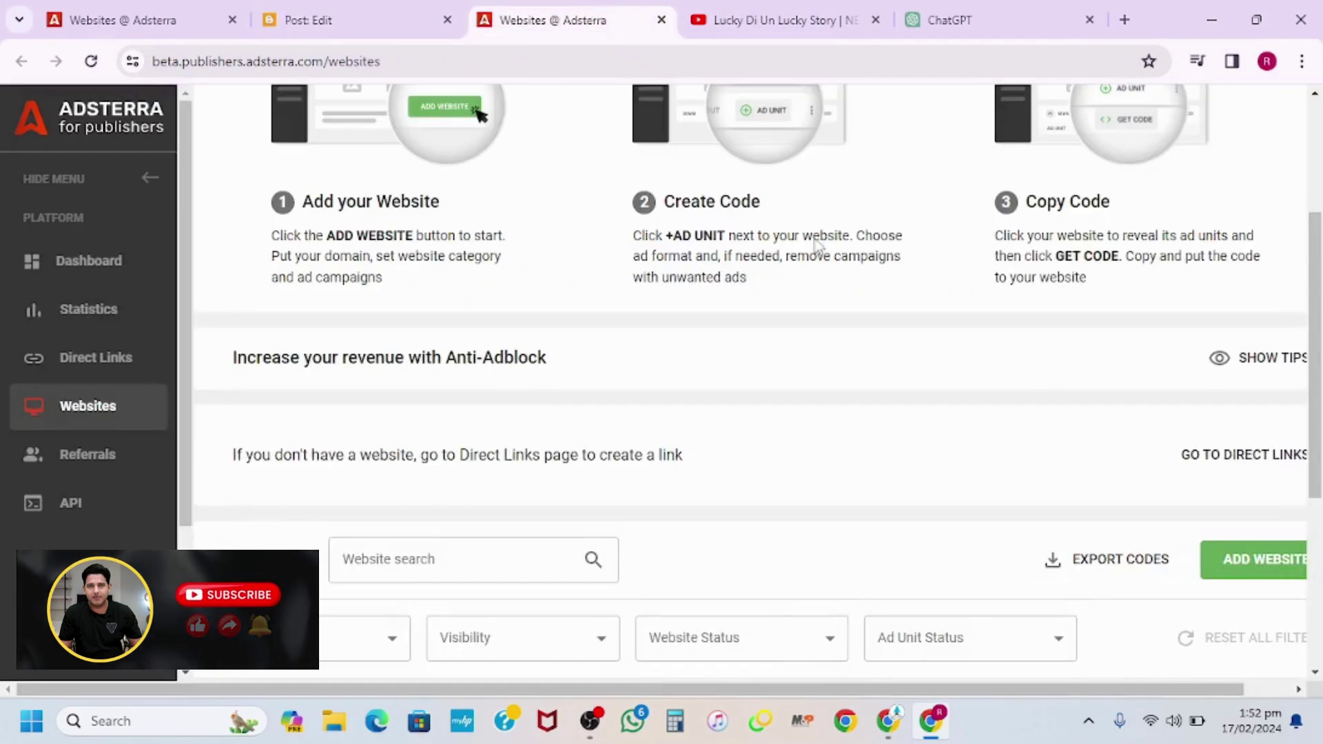
{"action": "scroll", "coordinate": [724, 366], "scroll_direction": "down", "scroll_amount": 5}
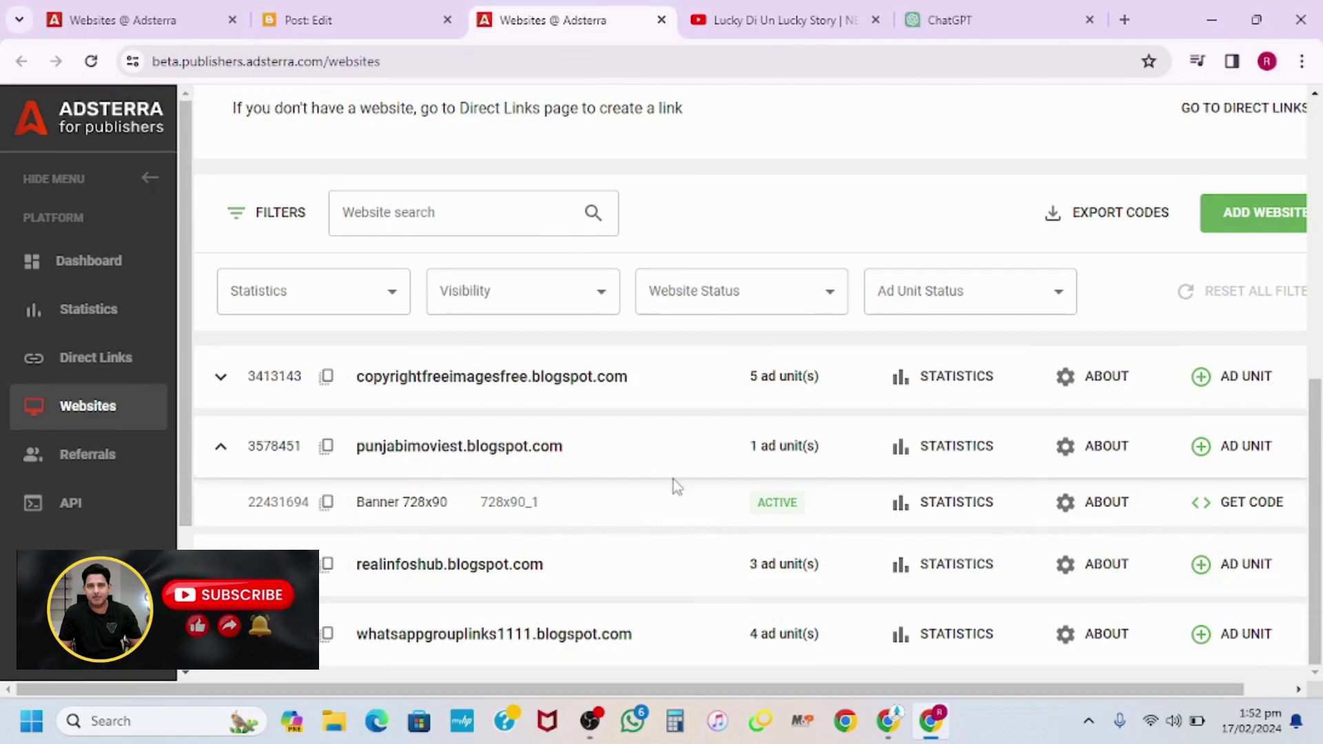
{"action": "left_click", "coordinate": [1249, 511]}
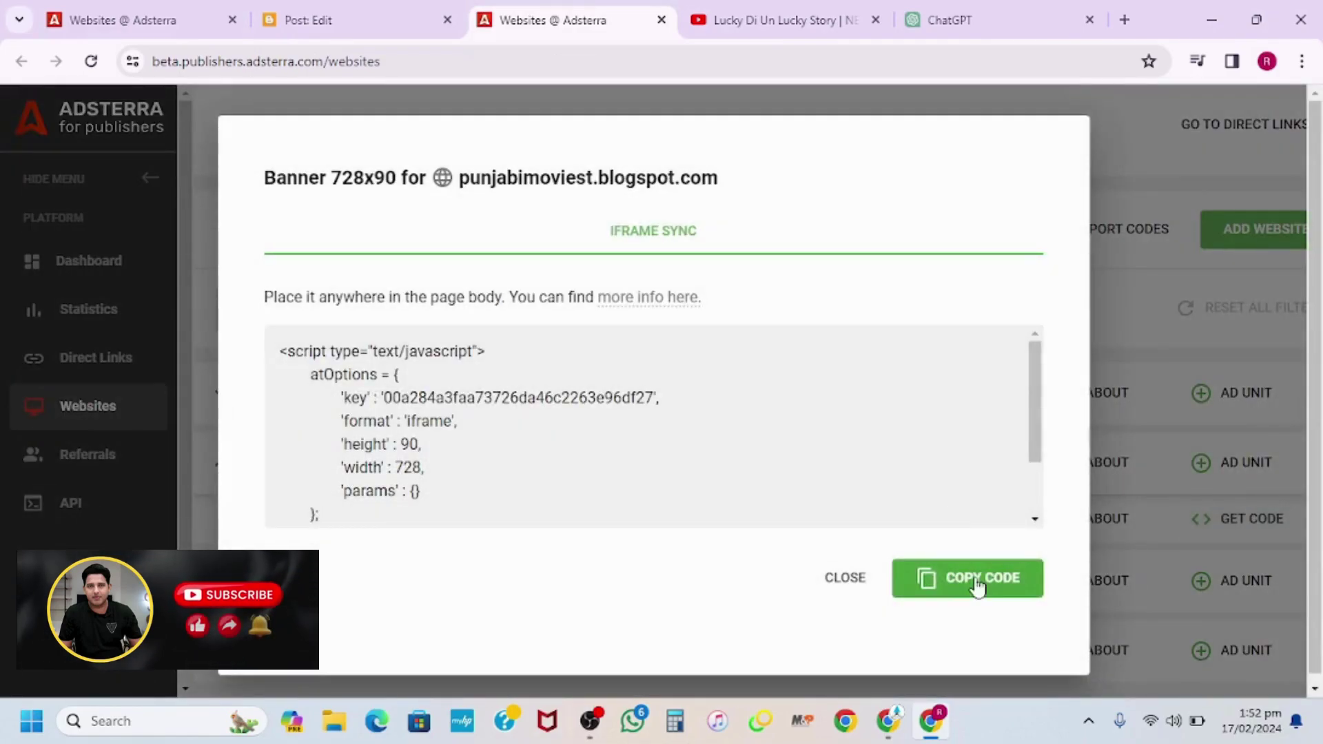
{"action": "left_click", "coordinate": [977, 582]}
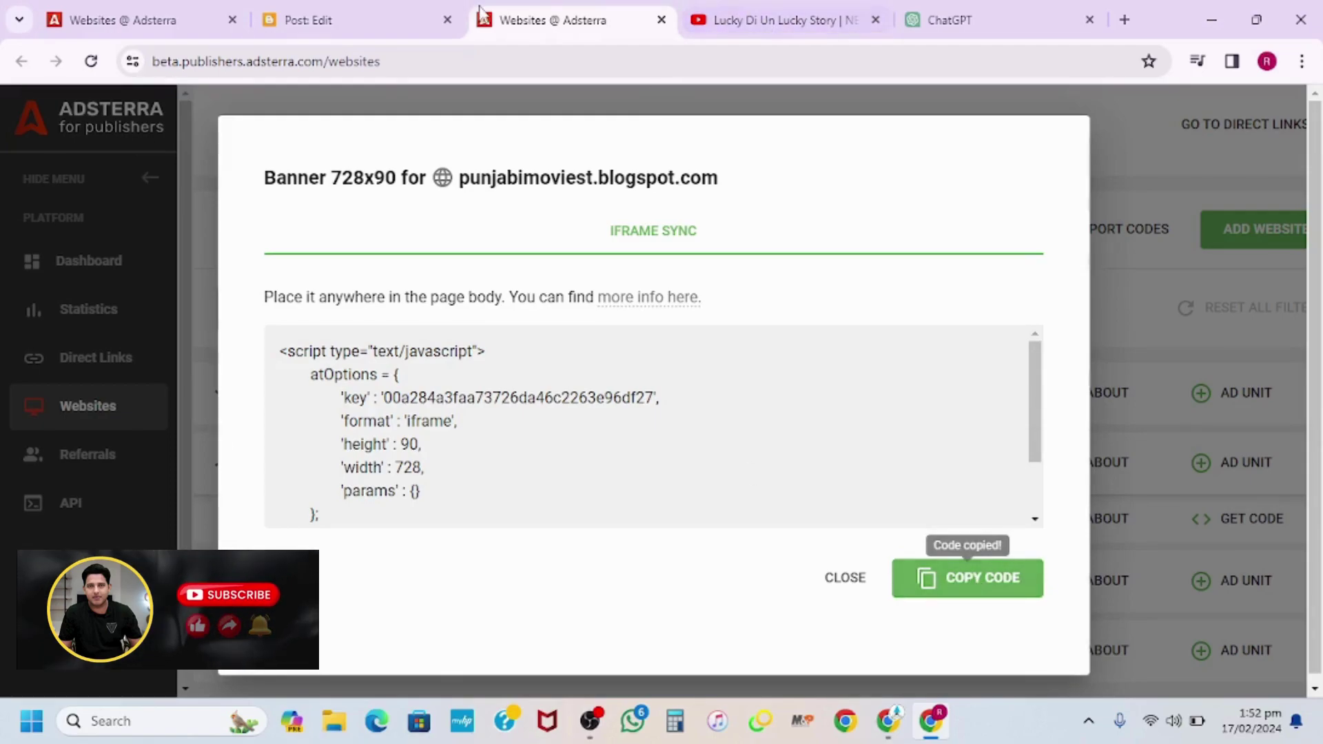
Switch back to Blogger, replace the selected row of Q's with the copied banner code, and return to Compose view.
{"action": "left_click", "coordinate": [377, 15]}
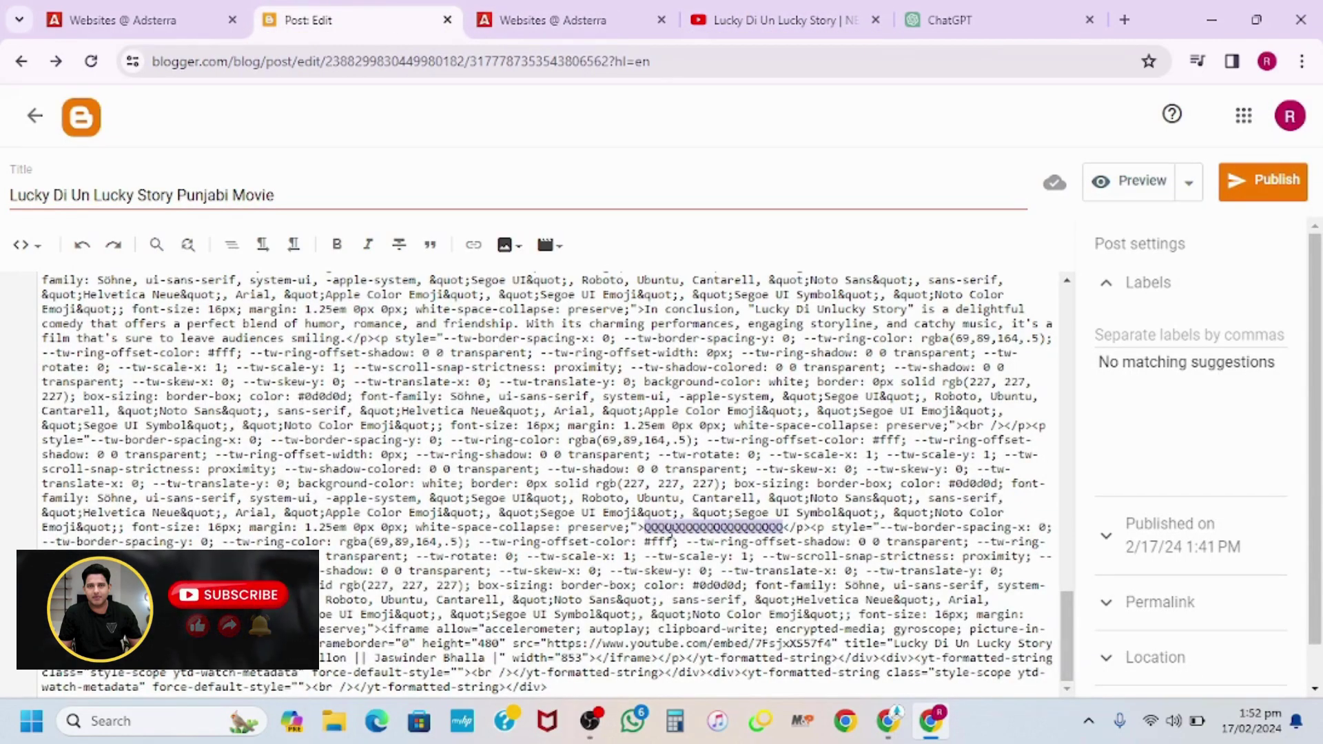
{"action": "key", "text": "ctrl+v"}
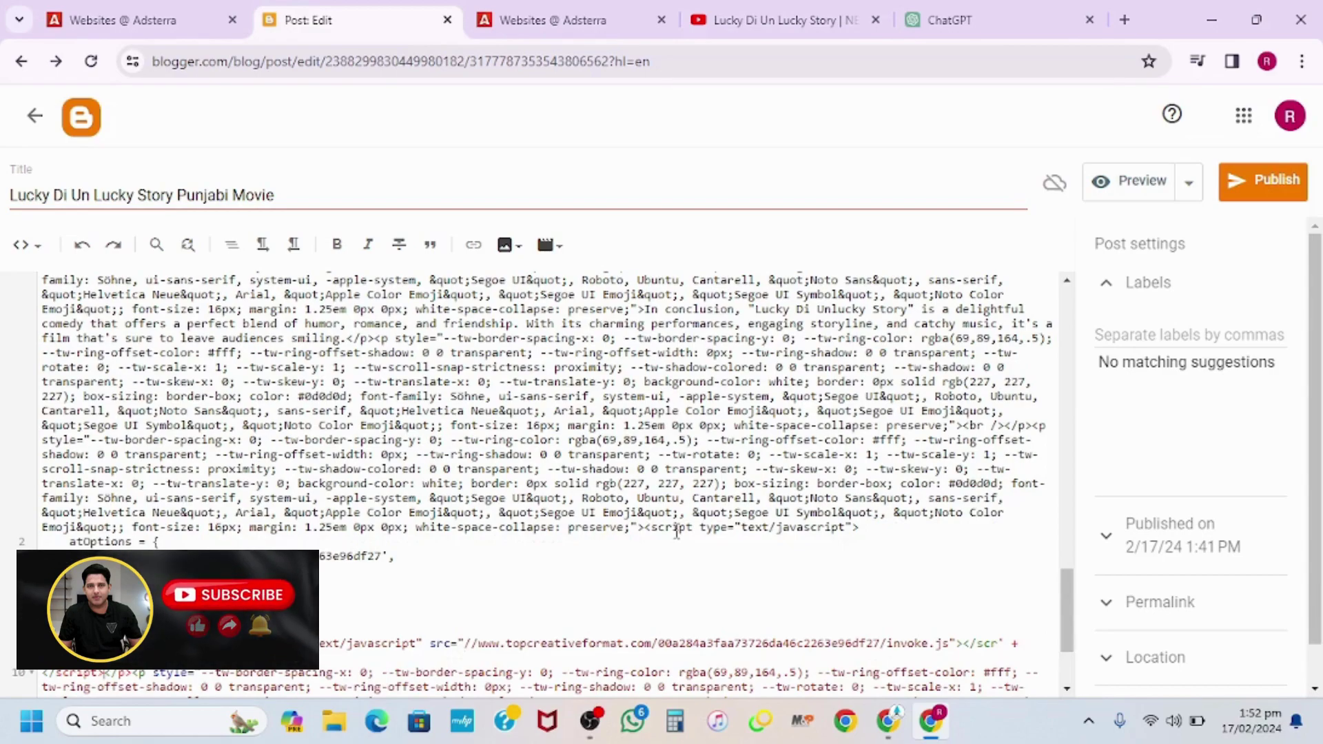
{"action": "left_click", "coordinate": [25, 245]}
{"action": "left_click", "coordinate": [77, 303]}
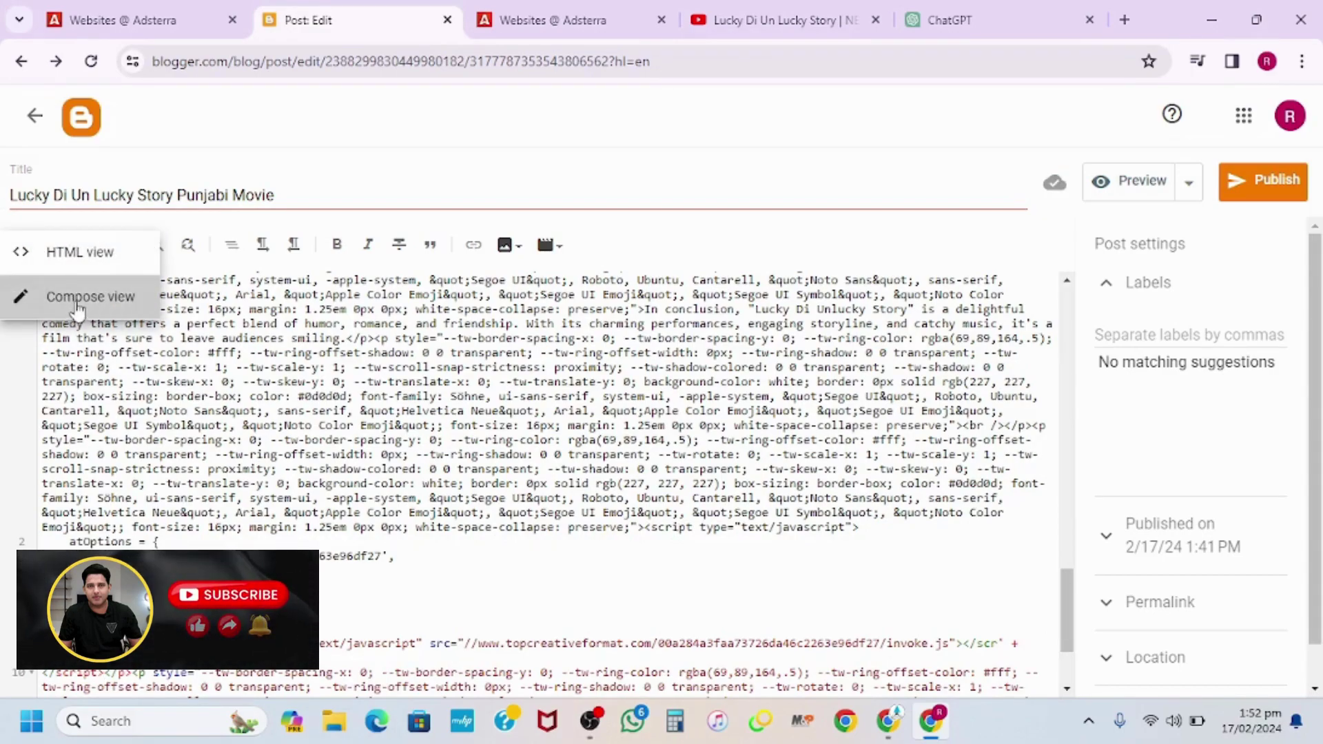
Publish the movie post with confirmation and open the live Punjabi Movies blog.
{"action": "left_click", "coordinate": [1270, 185]}
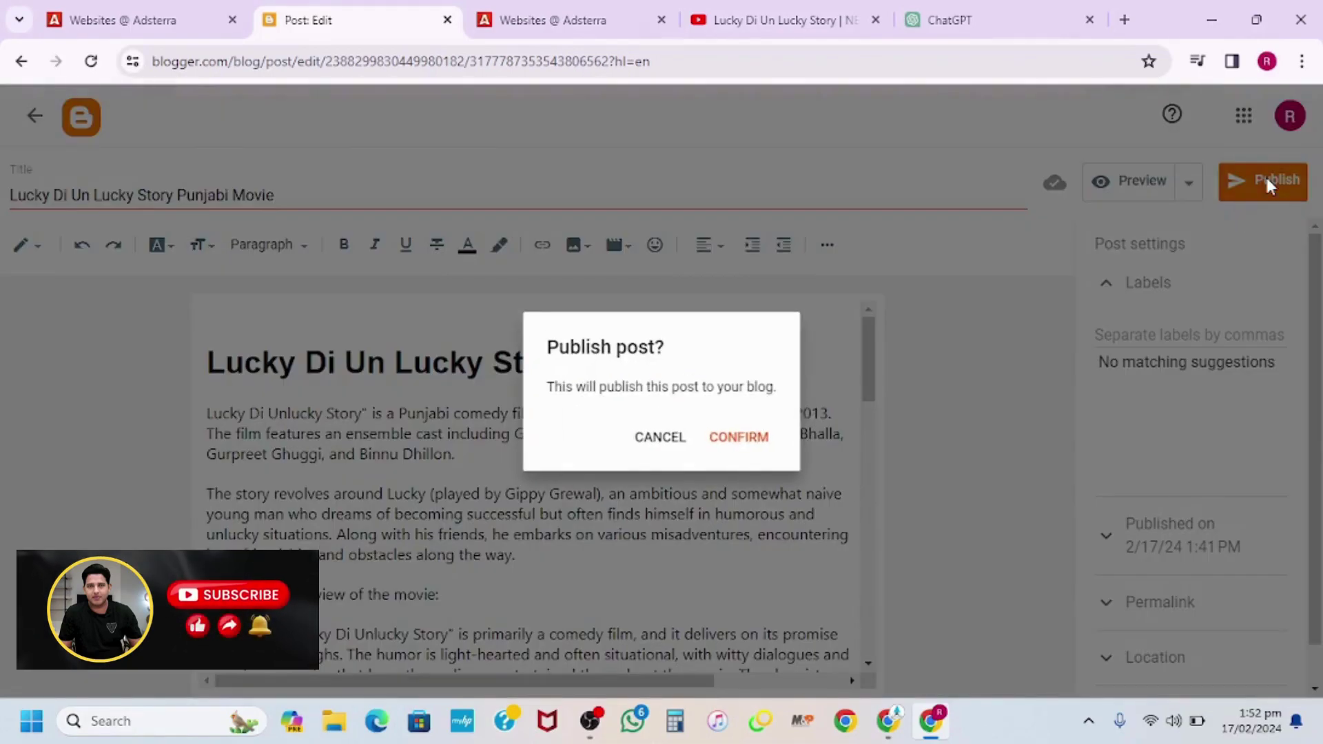
{"action": "left_click", "coordinate": [744, 439]}
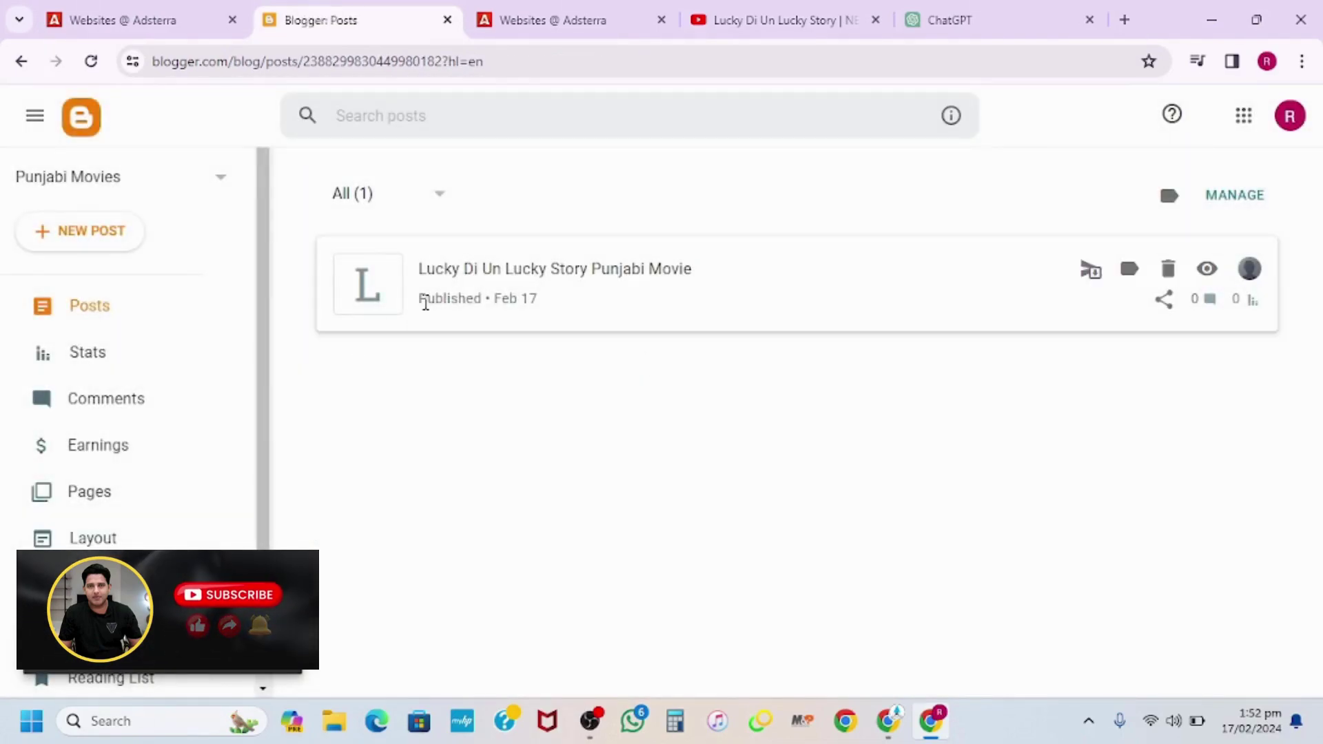
{"action": "scroll", "coordinate": [103, 483], "scroll_direction": "down", "scroll_amount": 2}
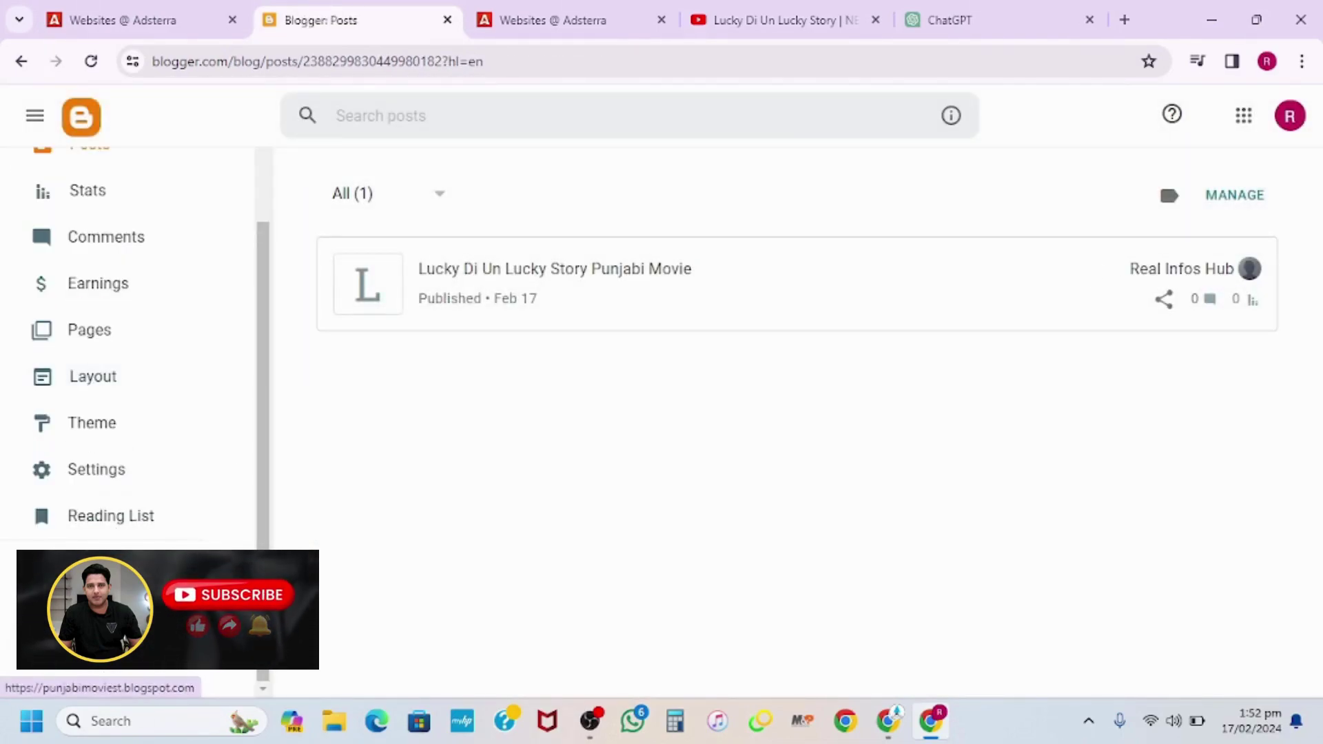
{"action": "left_click", "coordinate": [89, 572]}
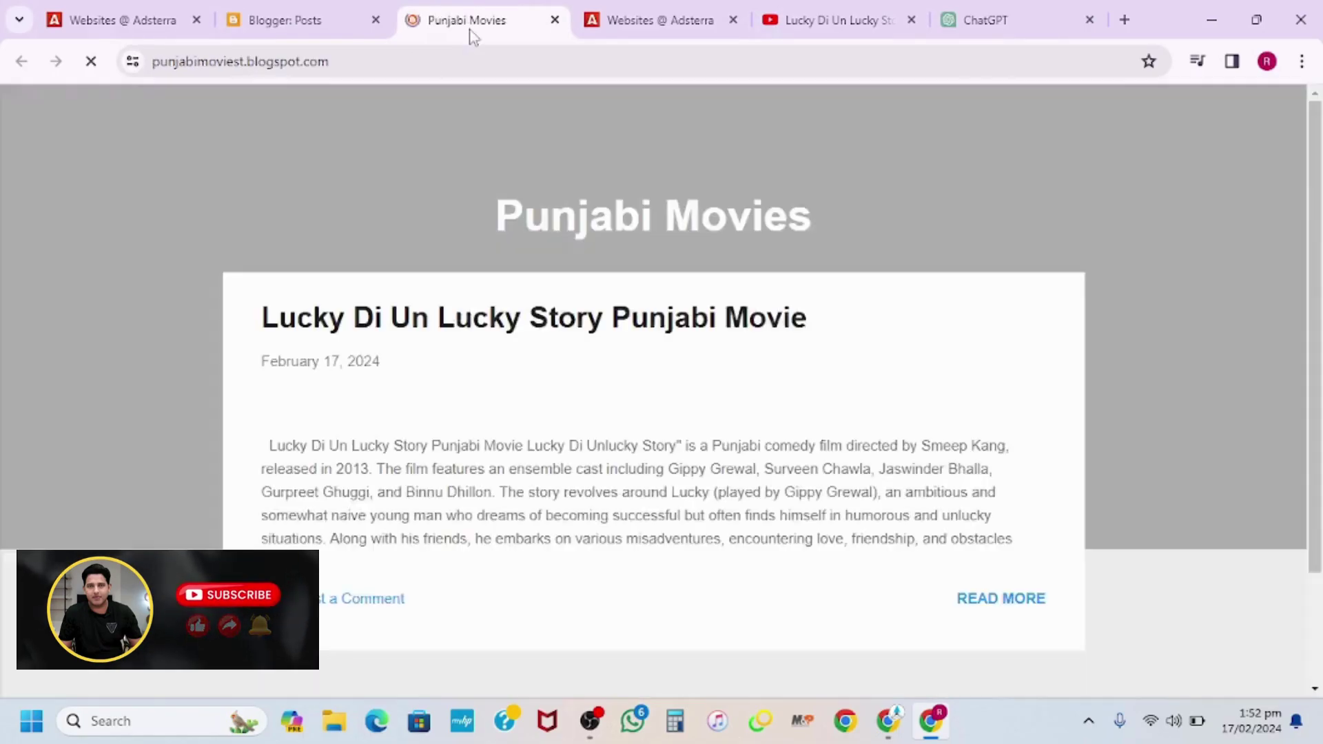
Look over the blog's home page, open the full movie post, and check the ad banner between the review and the video.
{"action": "scroll", "coordinate": [586, 356], "scroll_direction": "down", "scroll_amount": 3}
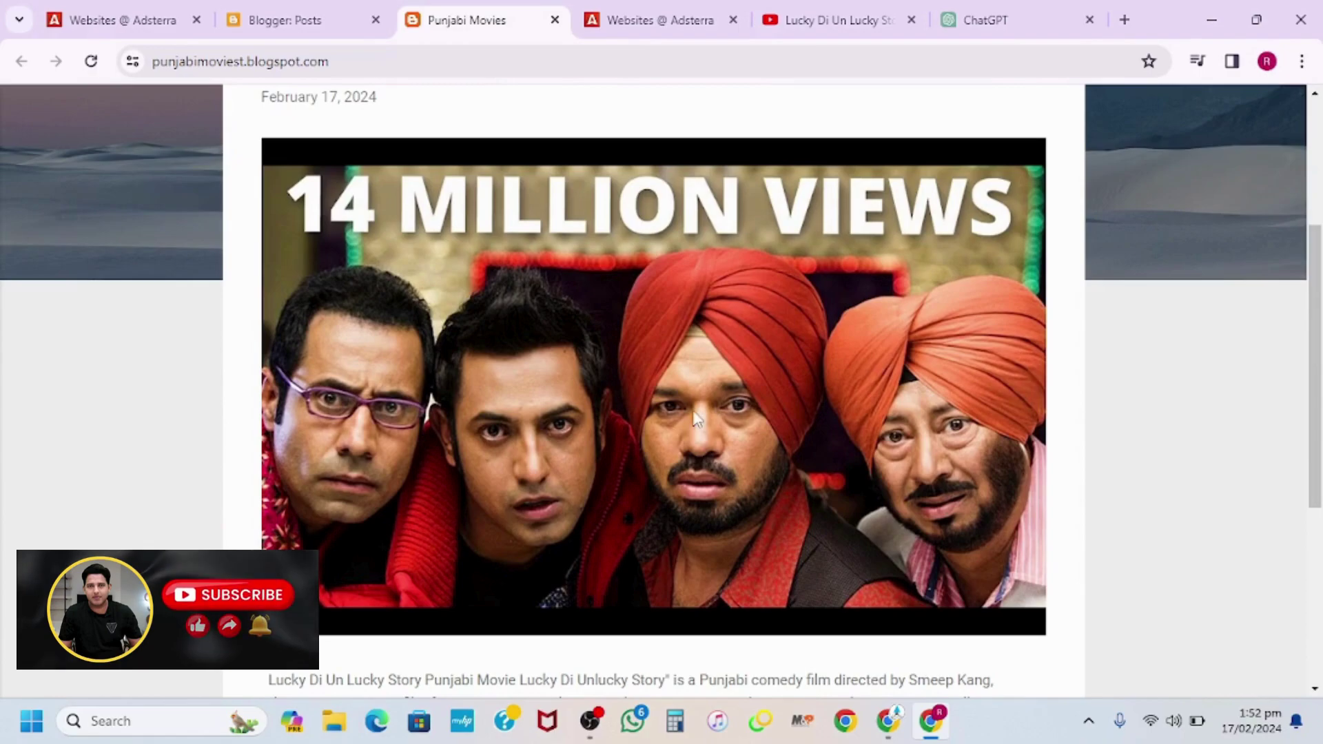
{"action": "scroll", "coordinate": [672, 400], "scroll_direction": "down", "scroll_amount": 4}
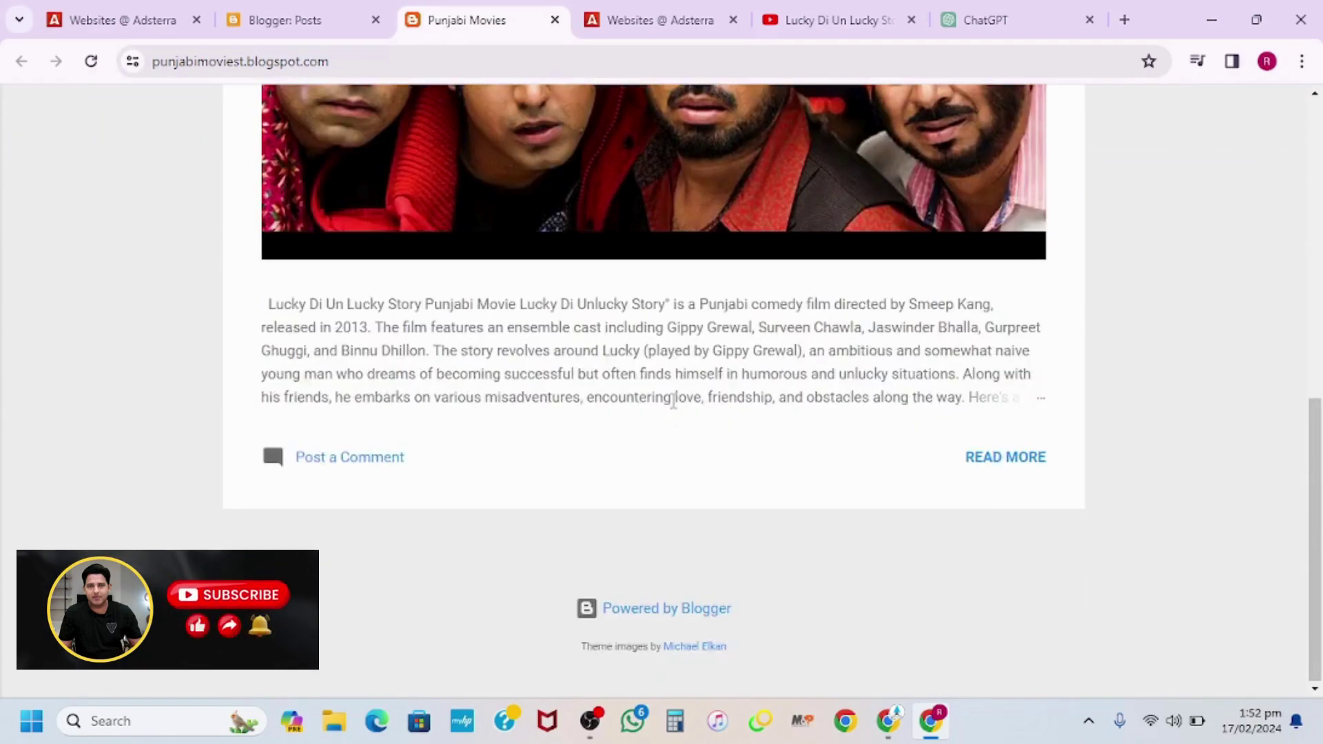
{"action": "scroll", "coordinate": [672, 403], "scroll_direction": "up", "scroll_amount": 1}
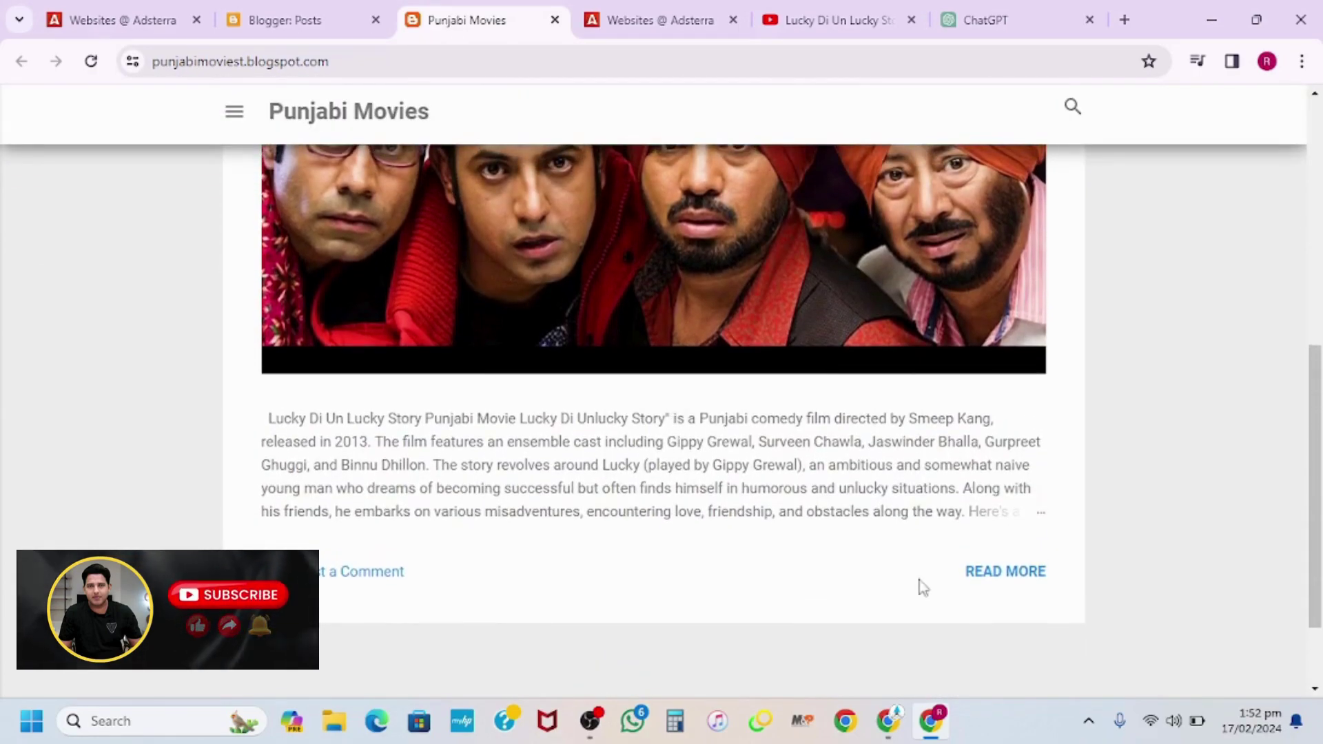
{"action": "left_click", "coordinate": [1004, 579]}
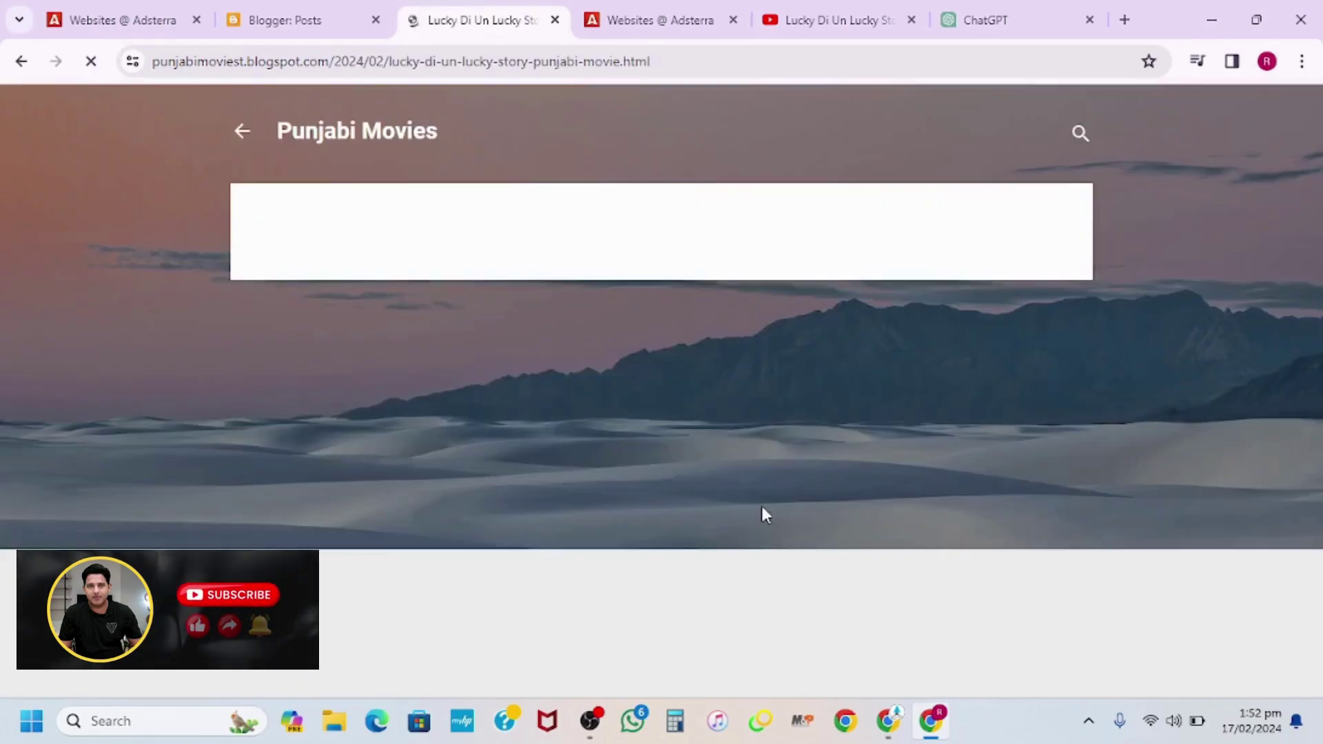
{"action": "scroll", "coordinate": [764, 514], "scroll_direction": "down", "scroll_amount": 3}
{"action": "scroll", "coordinate": [764, 513], "scroll_direction": "down", "scroll_amount": 4}
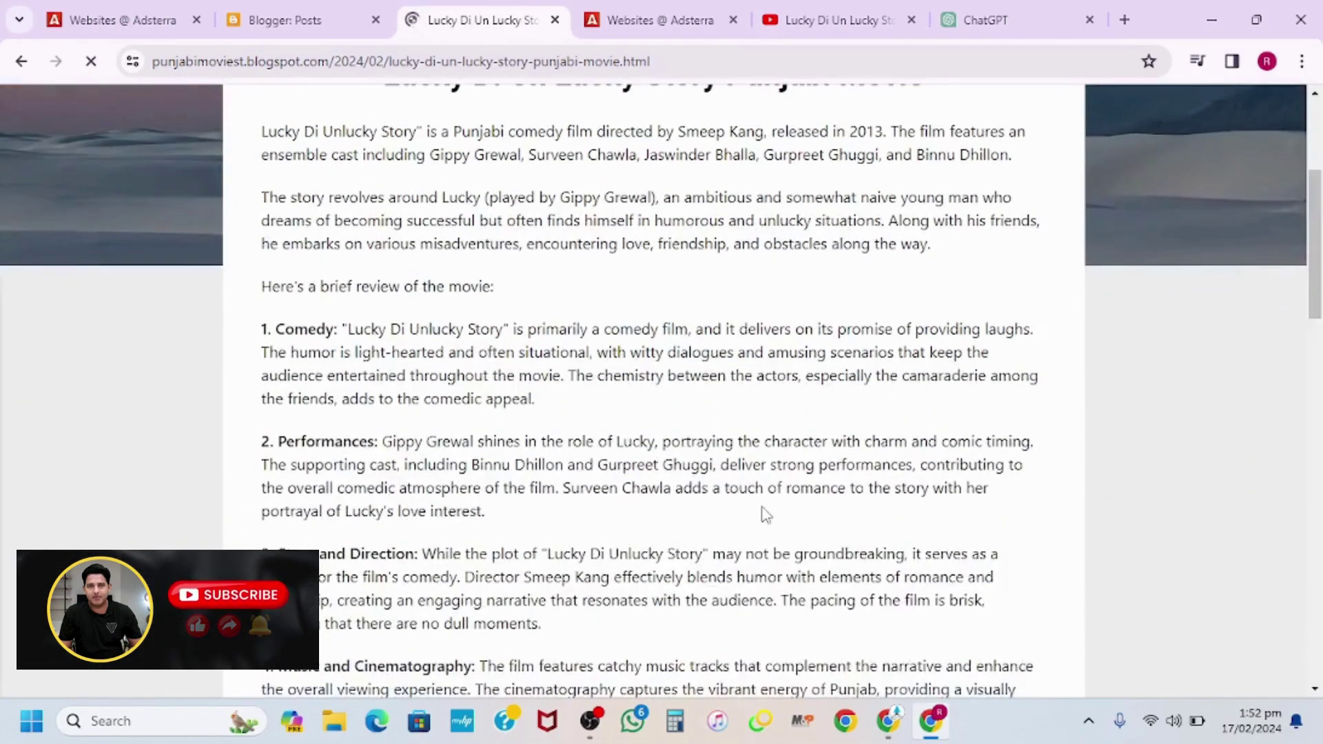
{"action": "scroll", "coordinate": [764, 514], "scroll_direction": "down", "scroll_amount": 6}
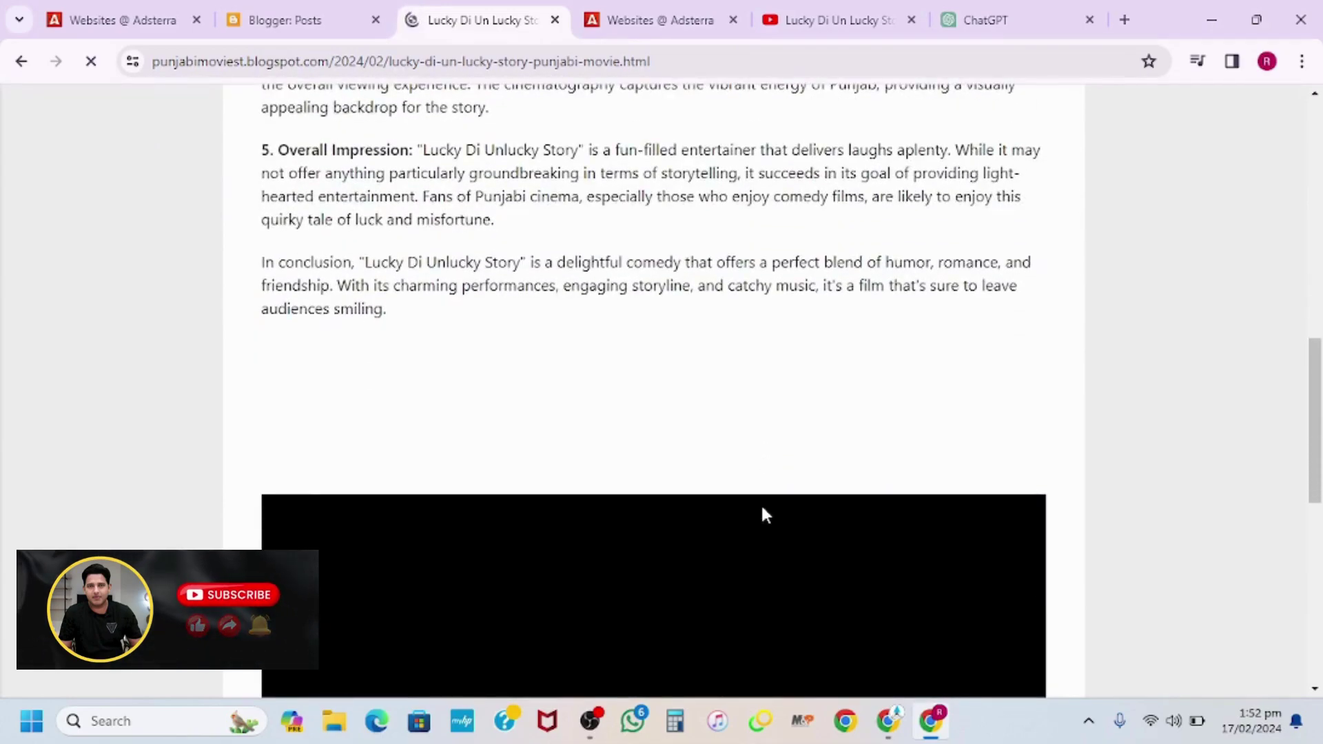
{"action": "scroll", "coordinate": [783, 255], "scroll_direction": "up", "scroll_amount": 2}
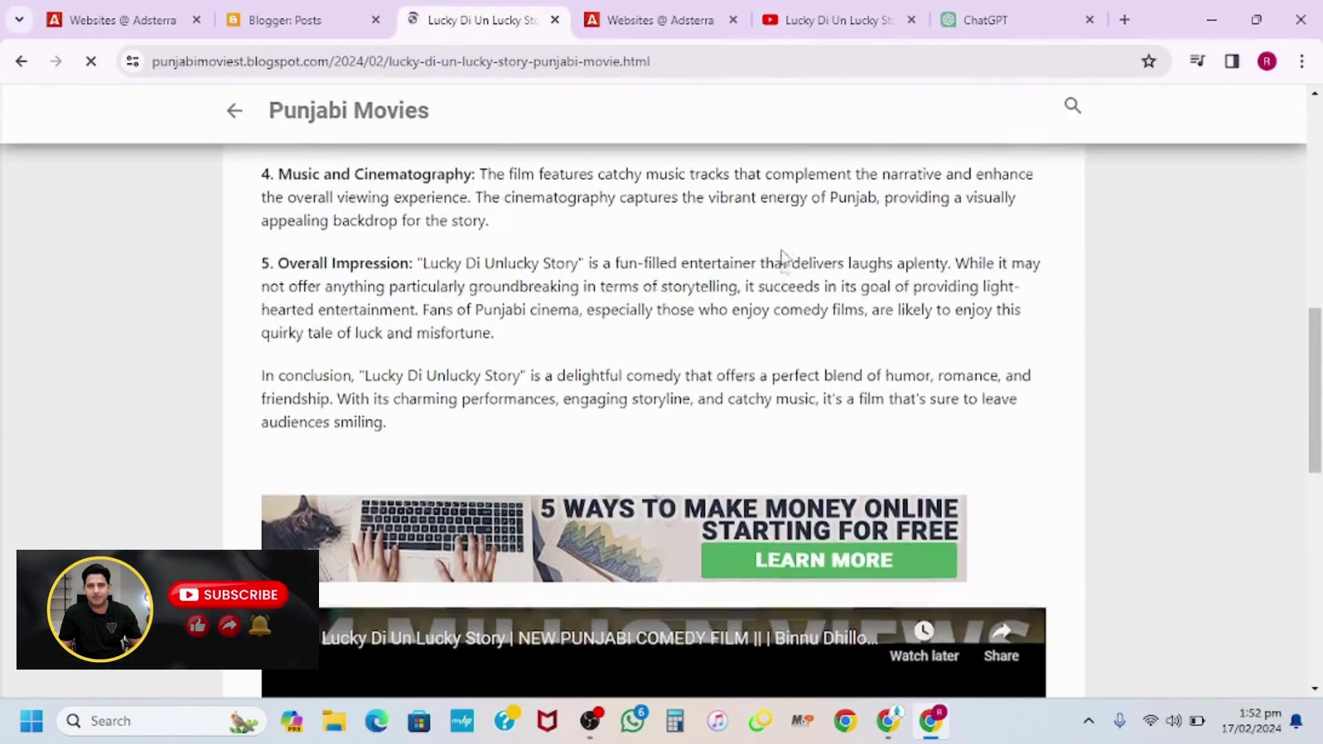
{"action": "scroll", "coordinate": [782, 255], "scroll_direction": "down", "scroll_amount": 3}
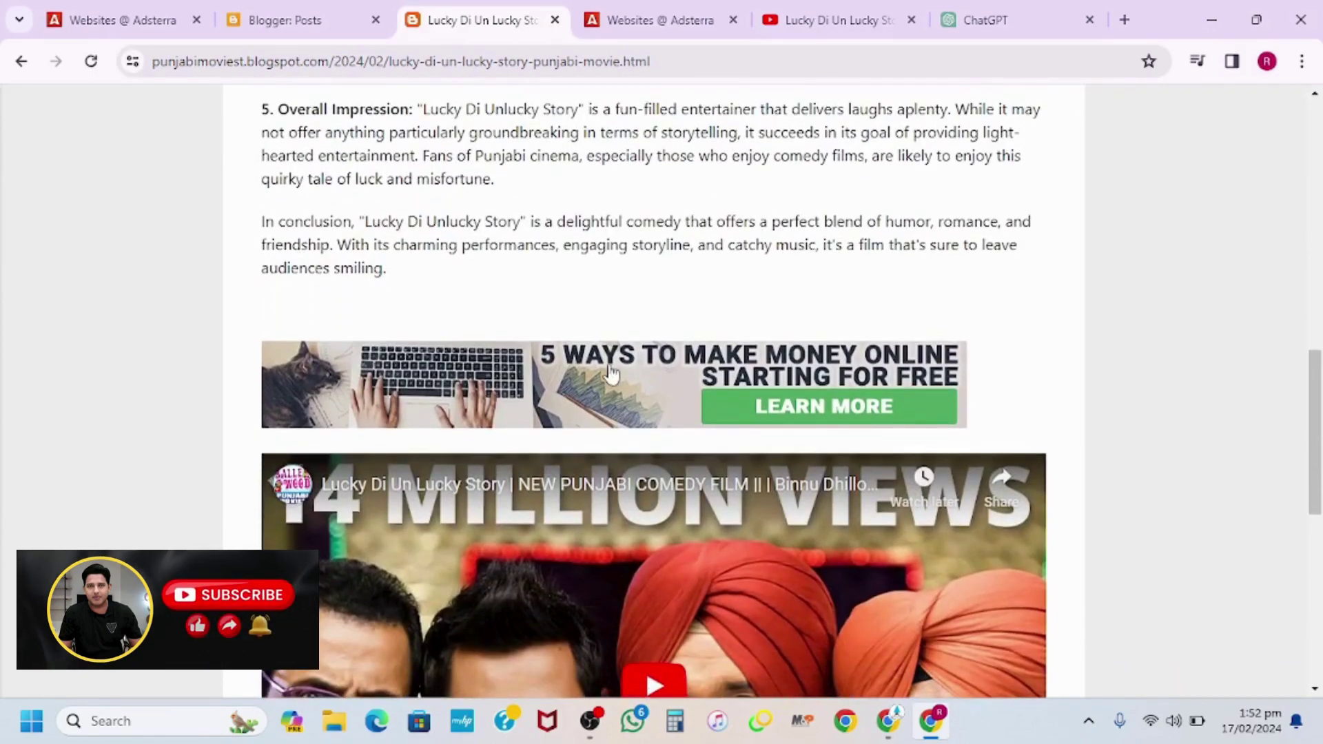
Test playback of the embedded video in the live movie post, look back over the review text, and close the blog page.
{"action": "scroll", "coordinate": [621, 398], "scroll_direction": "down", "scroll_amount": 4}
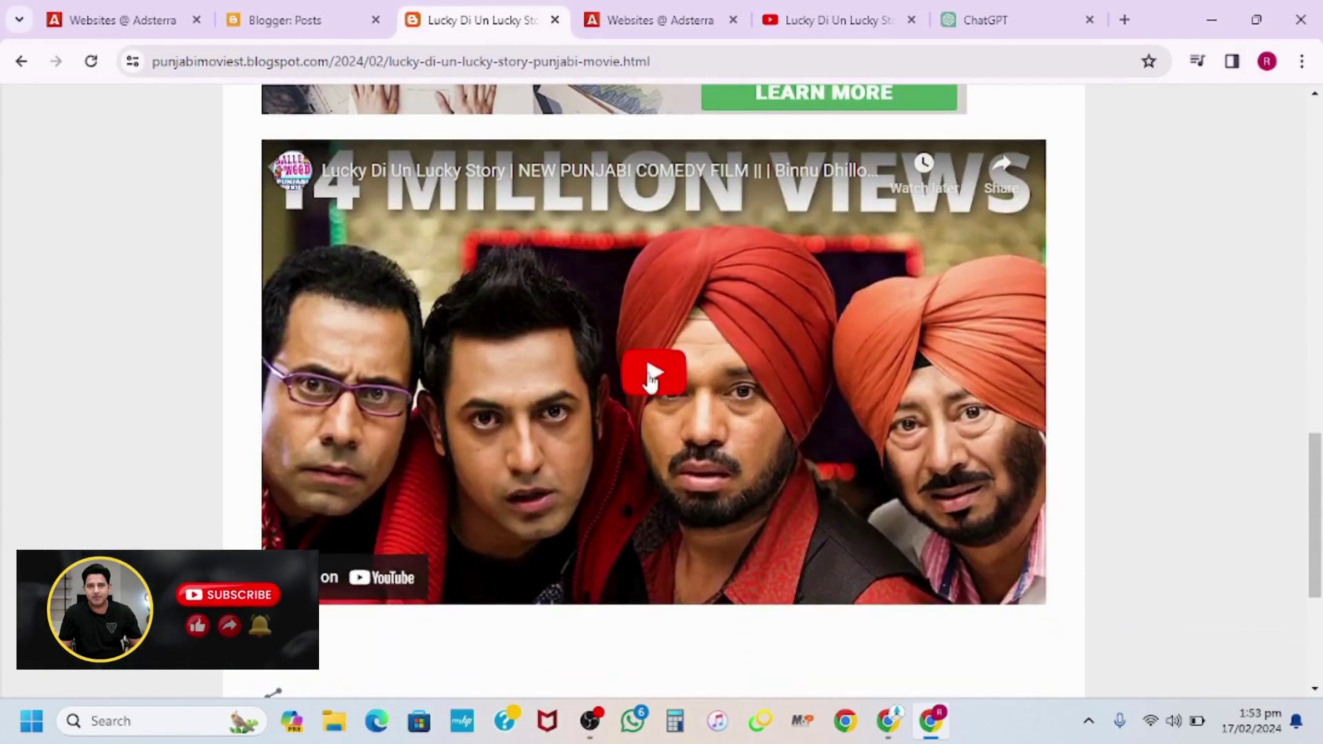
{"action": "left_click", "coordinate": [650, 378]}
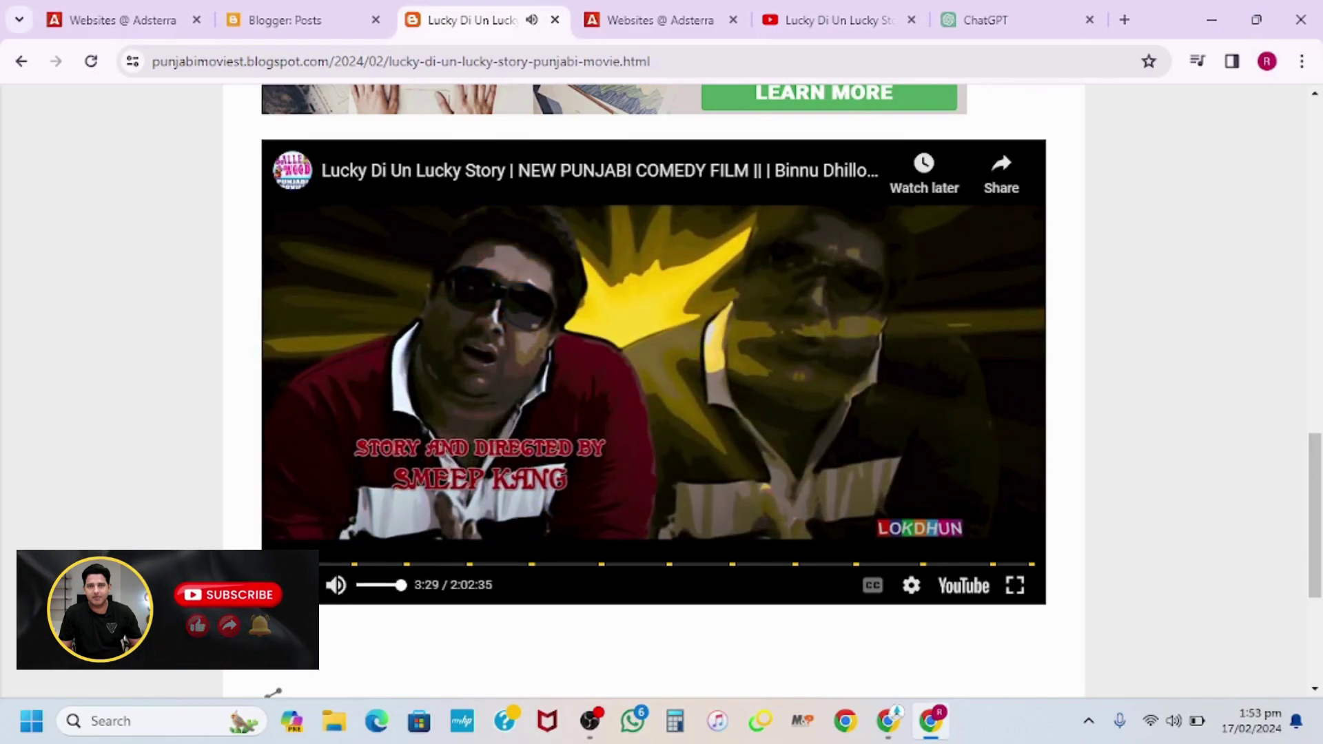
{"action": "left_click", "coordinate": [559, 375]}
{"action": "scroll", "coordinate": [560, 375], "scroll_direction": "up", "scroll_amount": 1}
{"action": "scroll", "coordinate": [561, 385], "scroll_direction": "up", "scroll_amount": 3}
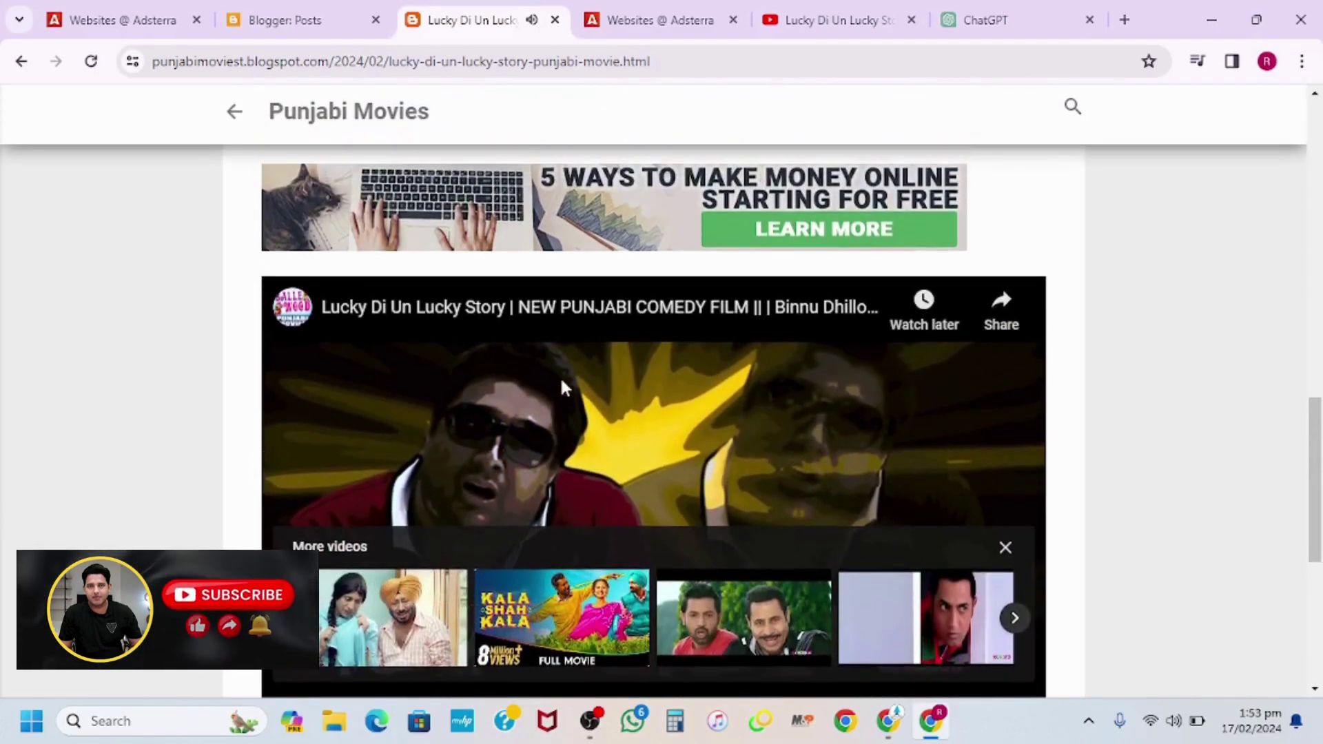
{"action": "scroll", "coordinate": [561, 385], "scroll_direction": "up", "scroll_amount": 6}
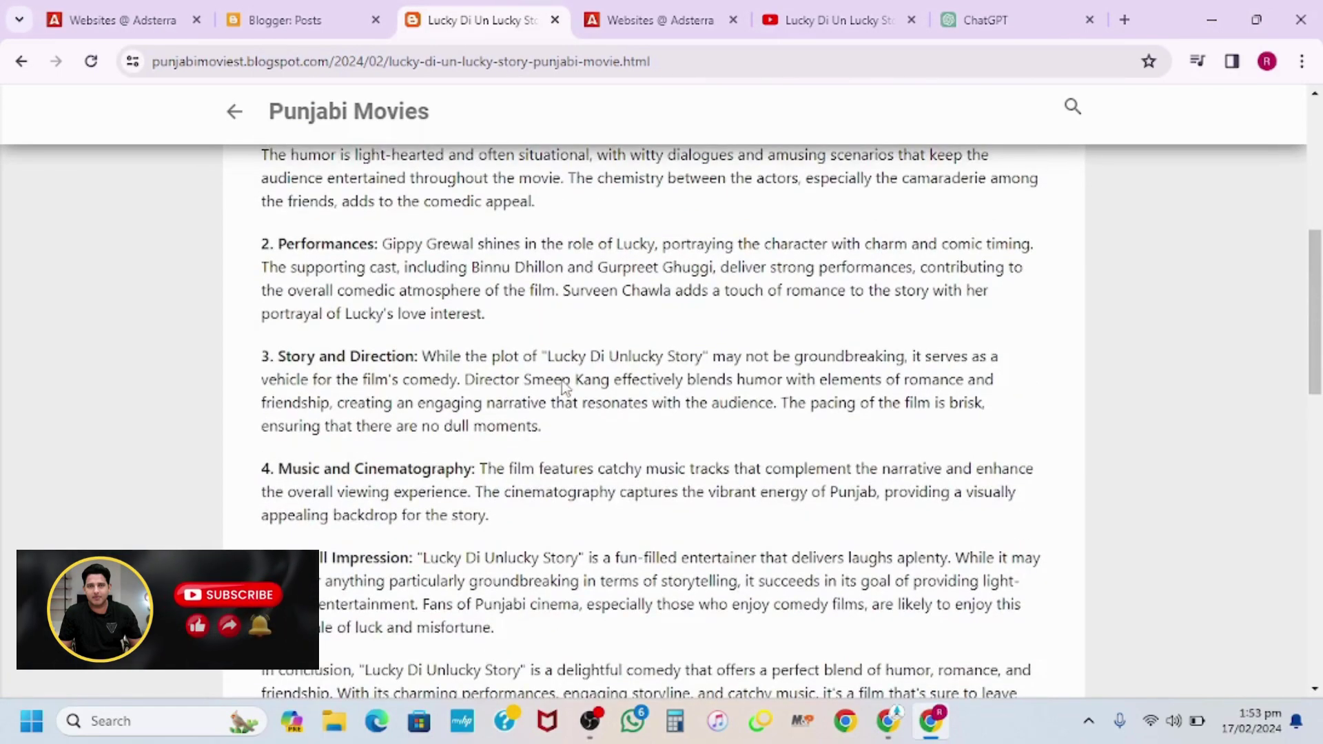
{"action": "scroll", "coordinate": [562, 386], "scroll_direction": "up", "scroll_amount": 4}
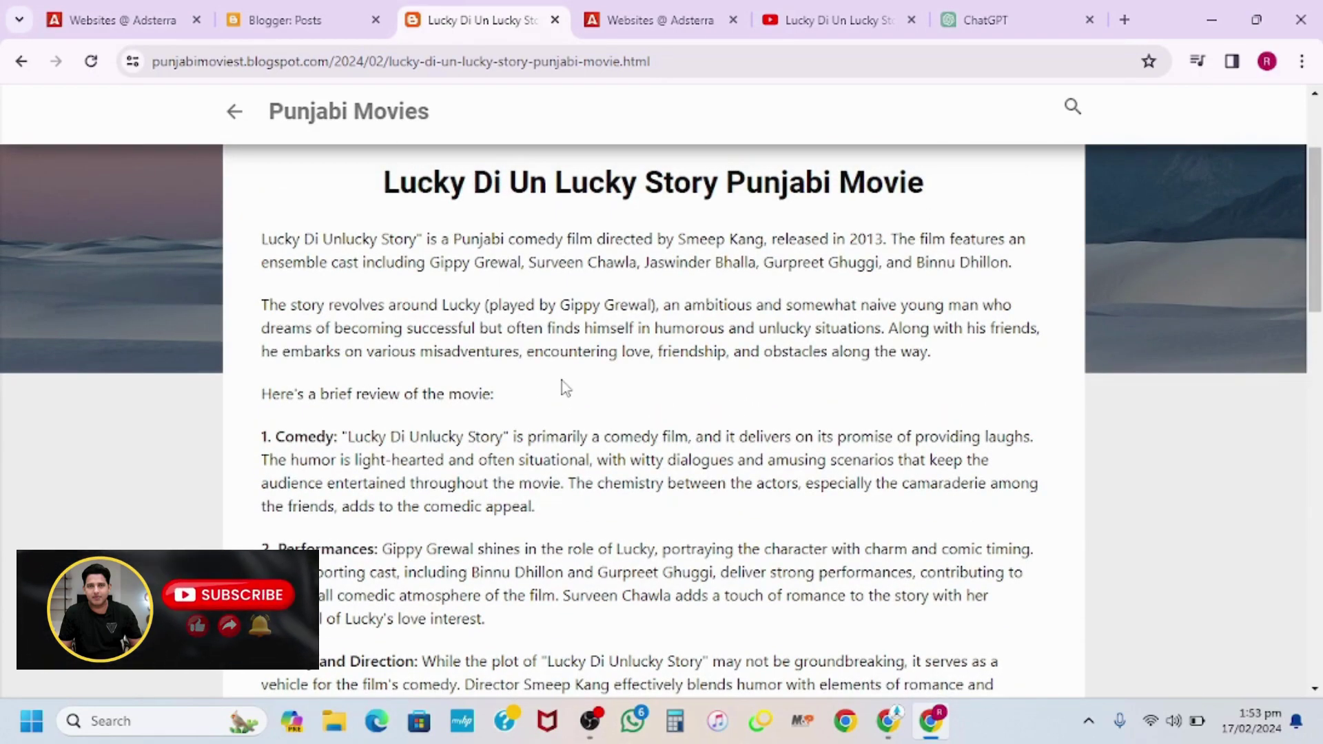
{"action": "scroll", "coordinate": [565, 388], "scroll_direction": "down", "scroll_amount": 10}
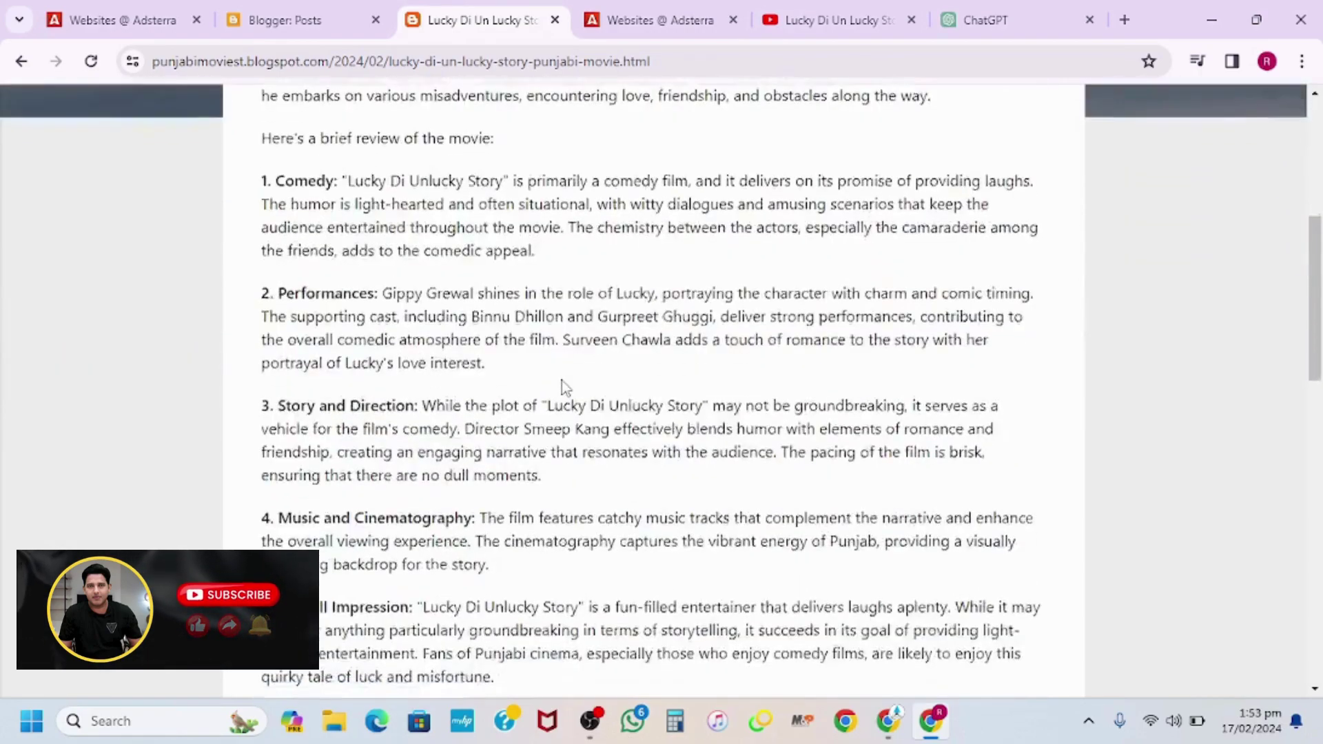
{"action": "scroll", "coordinate": [565, 389], "scroll_direction": "up", "scroll_amount": 11}
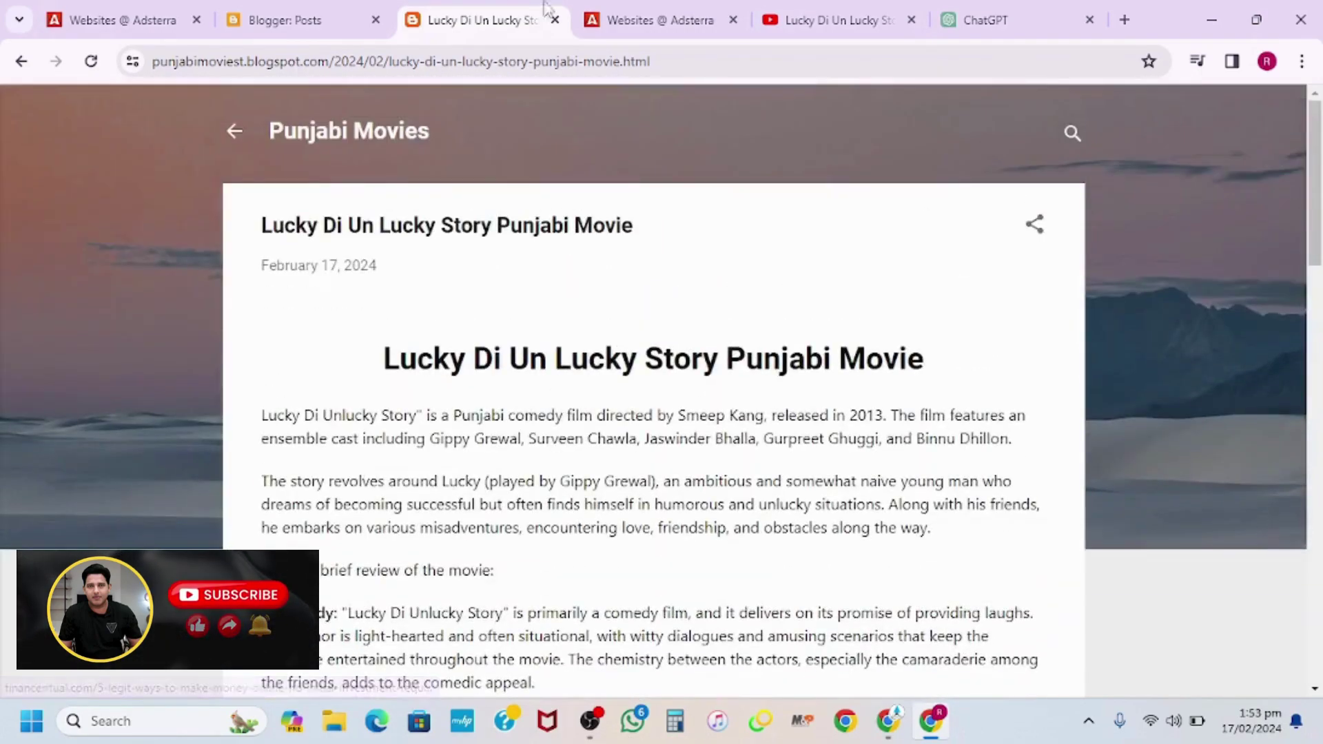
{"action": "left_click", "coordinate": [554, 20]}
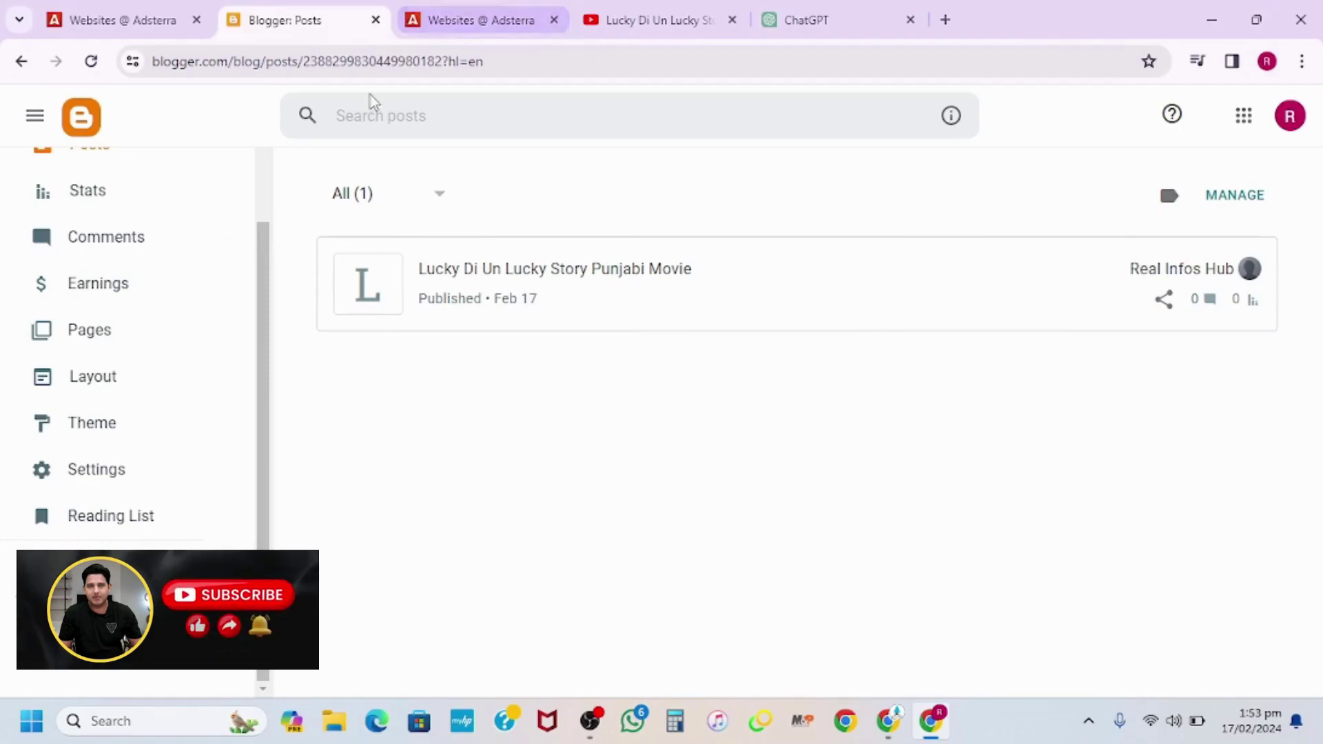
Switch to the Adsterra websites page and add a Social Bar ad unit for punjabimoviest.blogspot.com.
{"action": "left_click", "coordinate": [585, 17]}
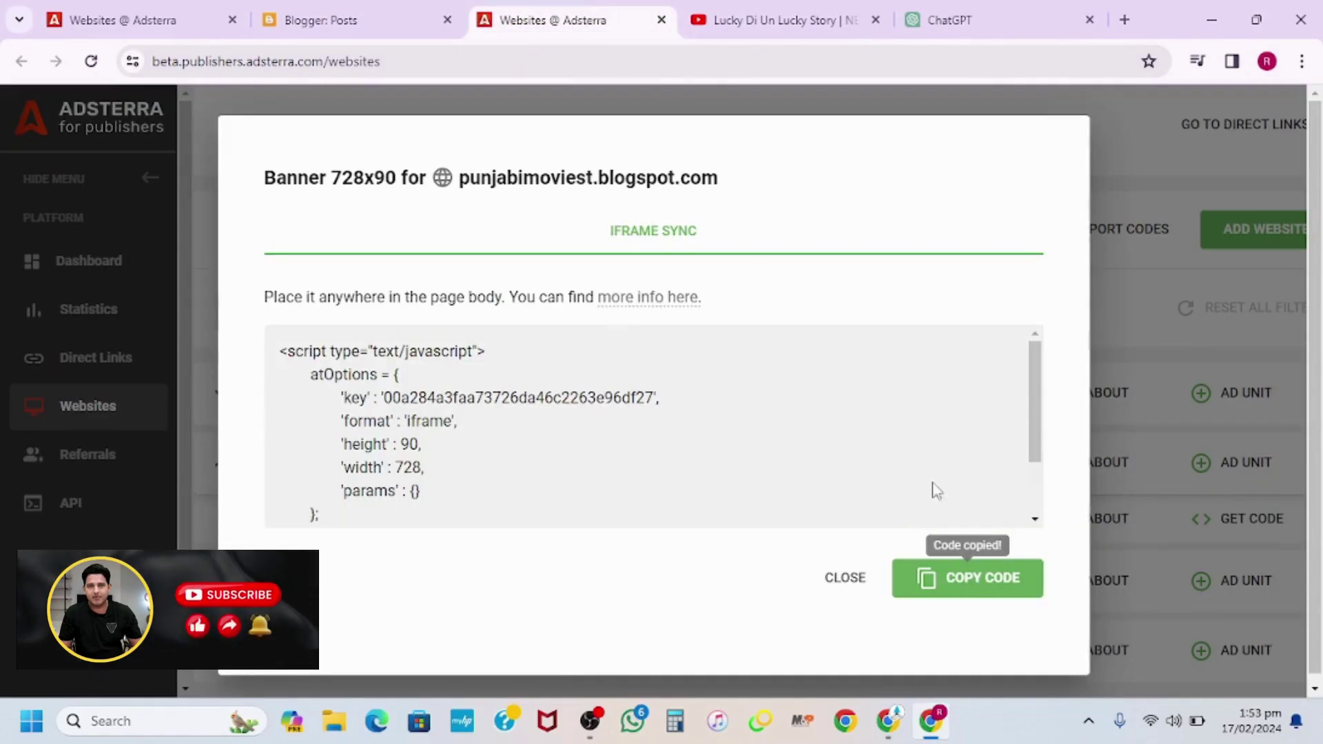
{"action": "left_click", "coordinate": [846, 578]}
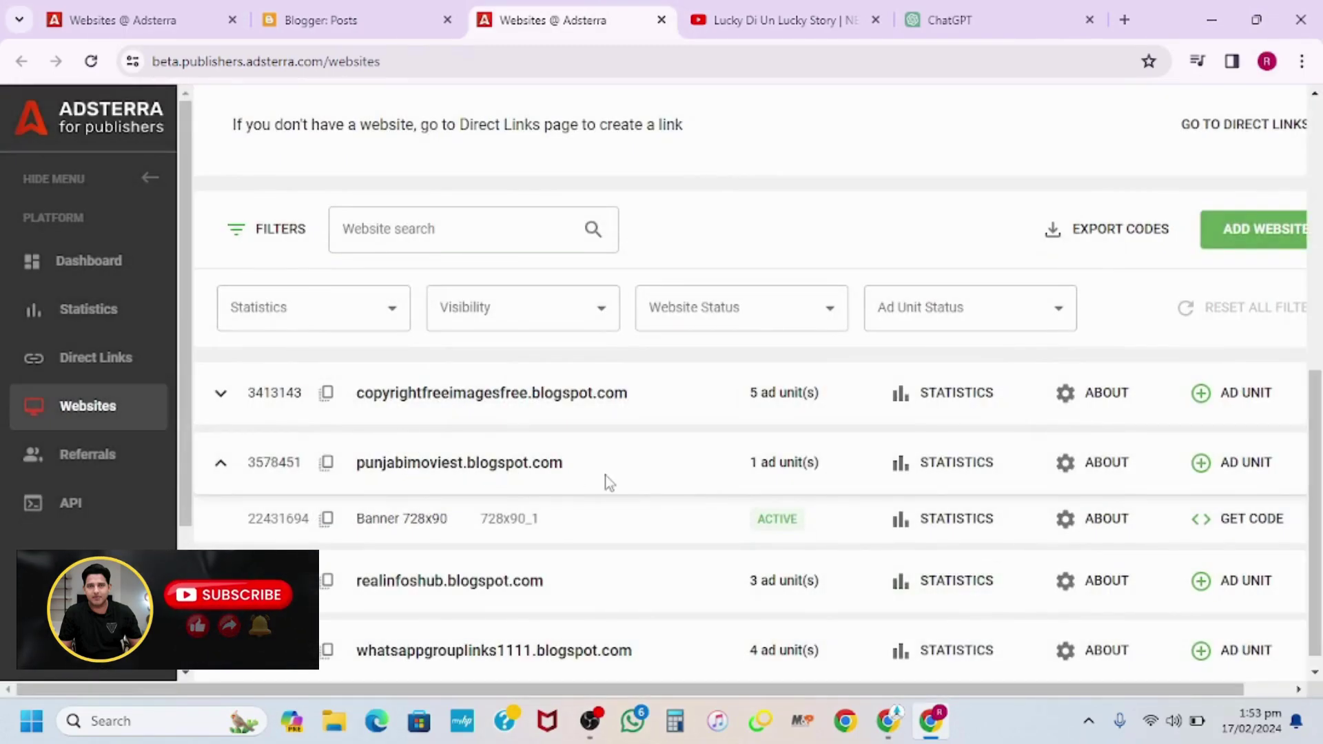
{"action": "left_click", "coordinate": [1246, 463]}
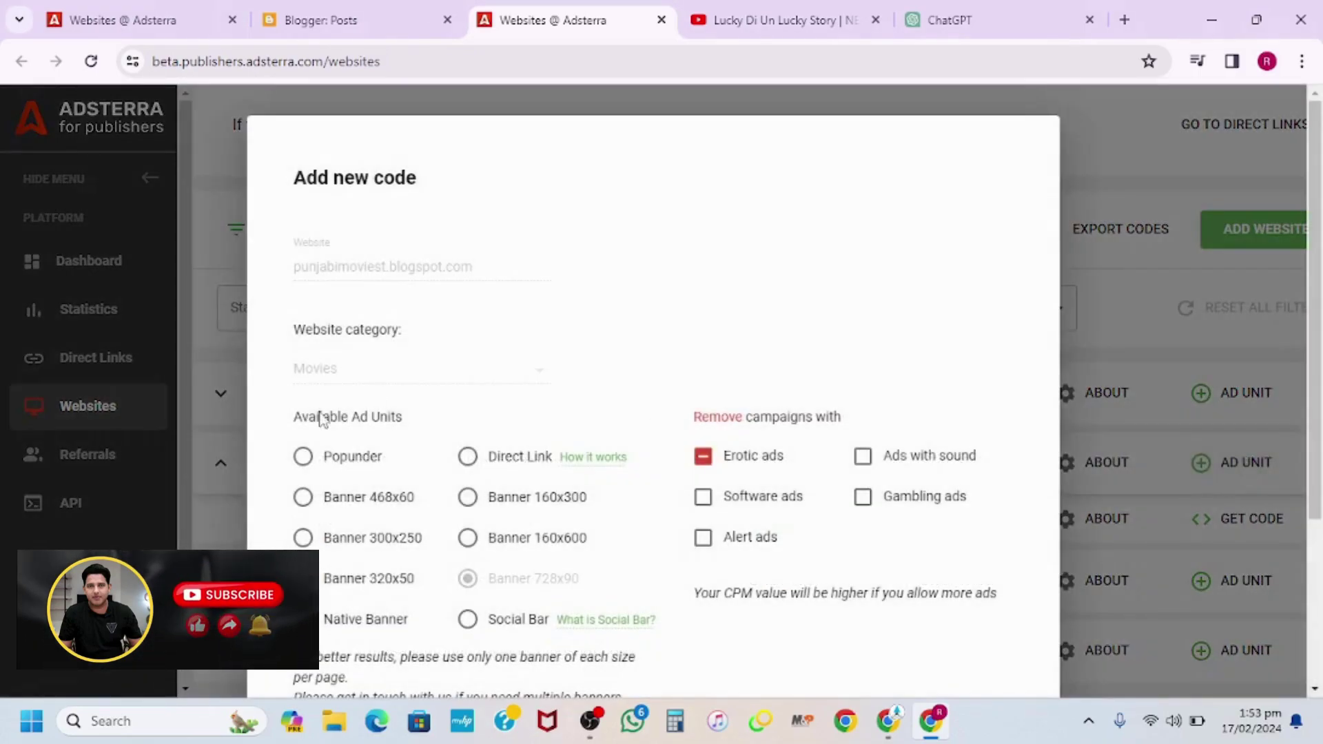
{"action": "scroll", "coordinate": [382, 433], "scroll_direction": "down", "scroll_amount": 2}
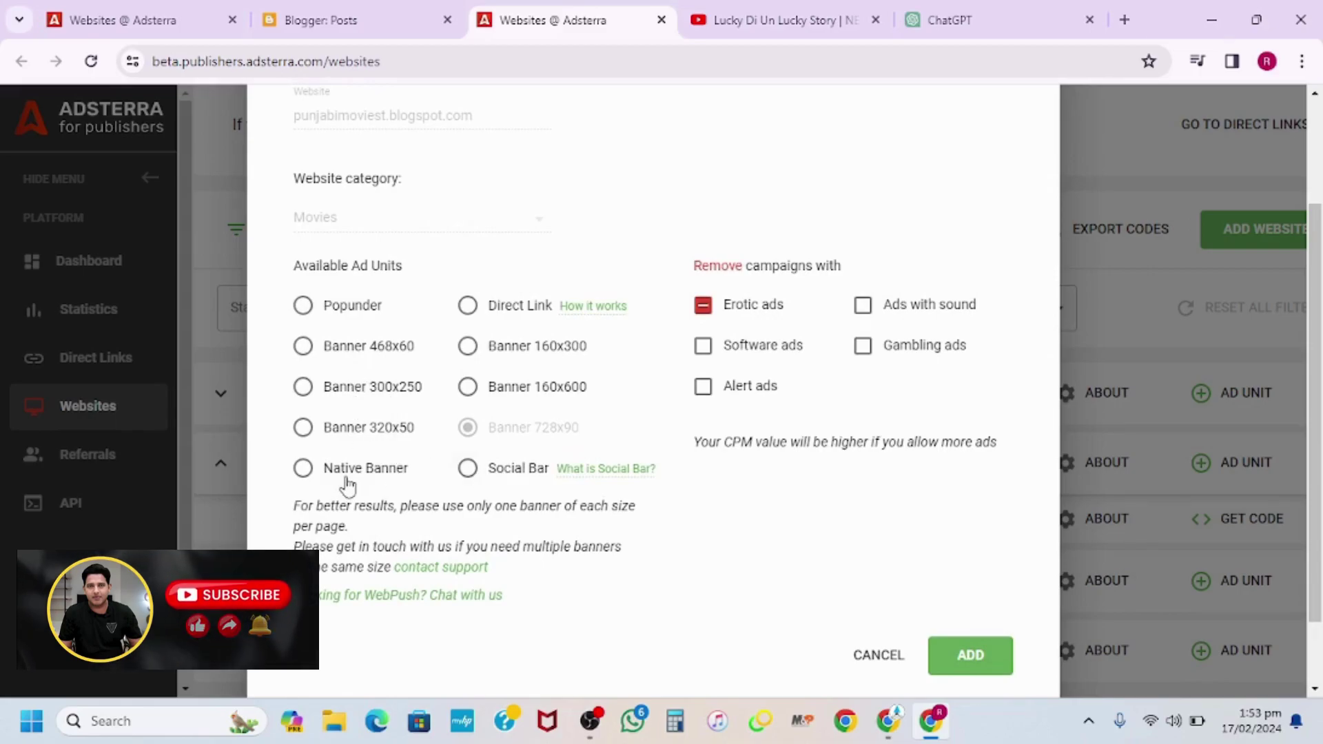
{"action": "left_click", "coordinate": [468, 470]}
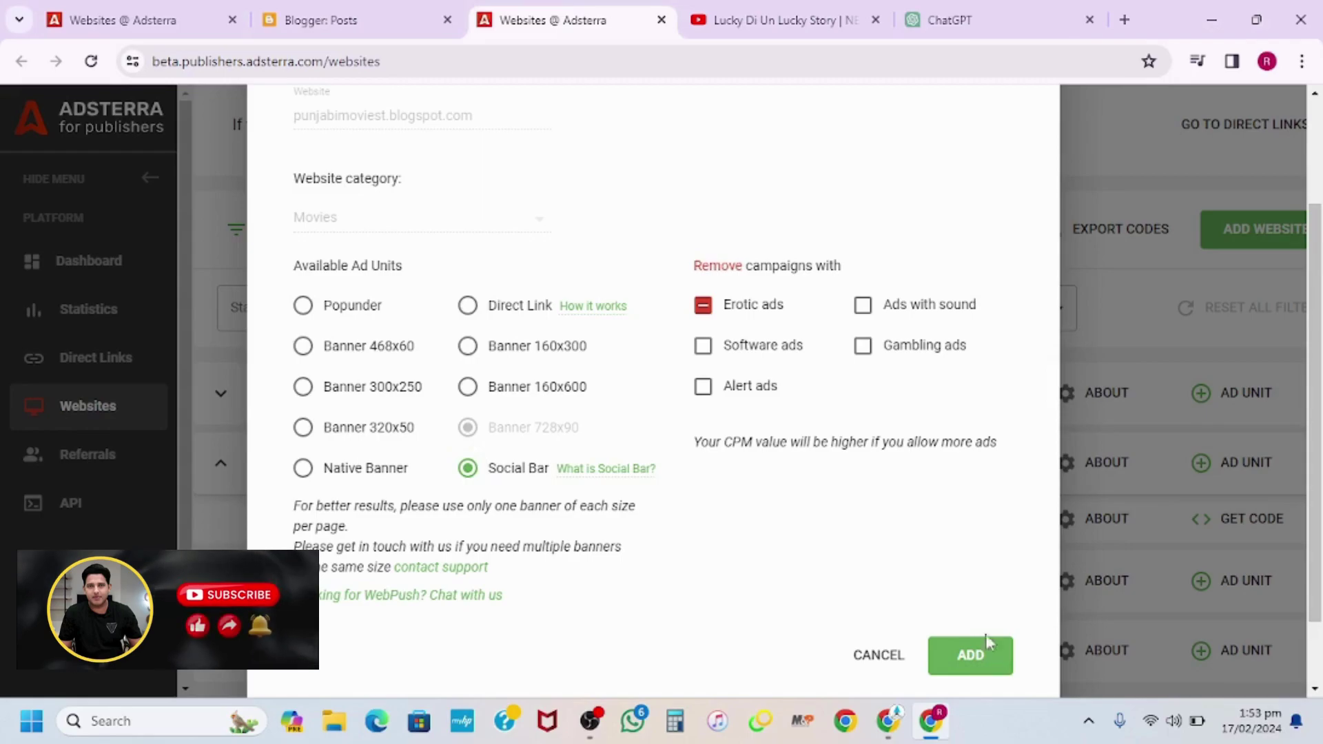
{"action": "left_click", "coordinate": [973, 657]}
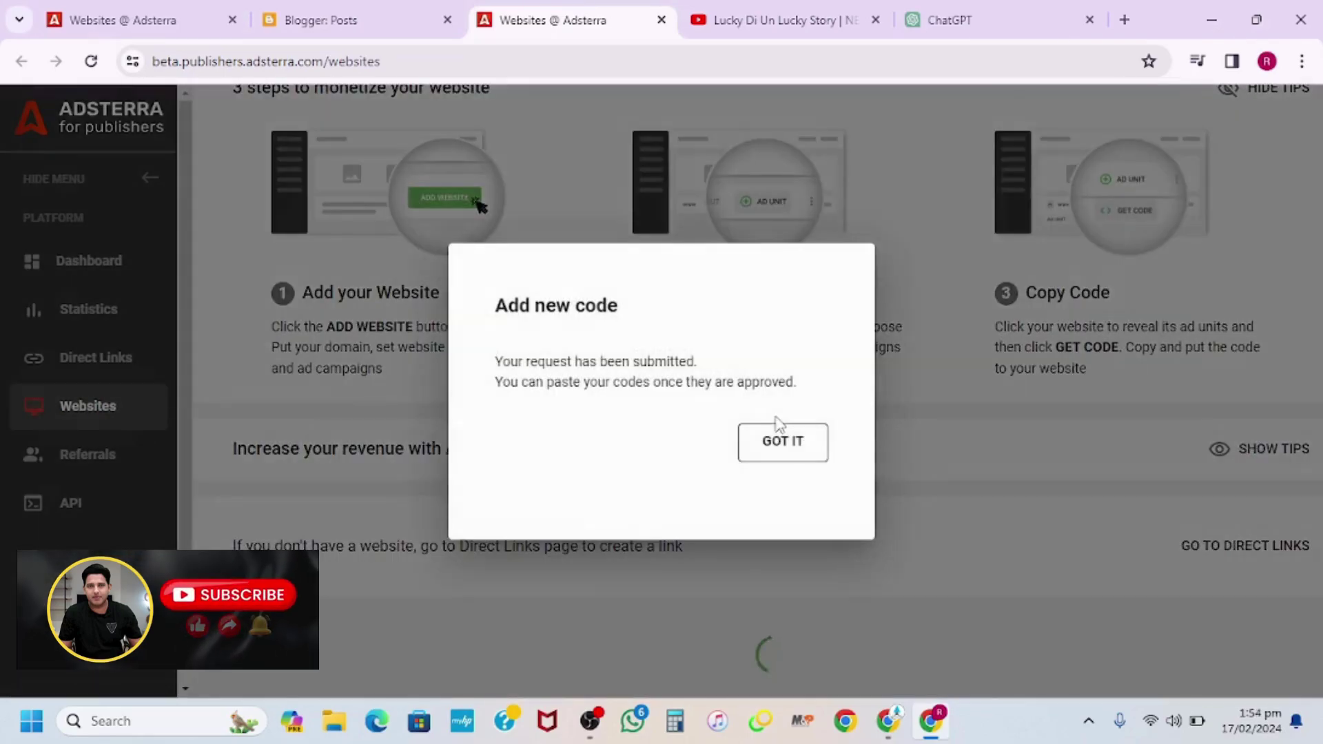
{"action": "left_click", "coordinate": [785, 449]}
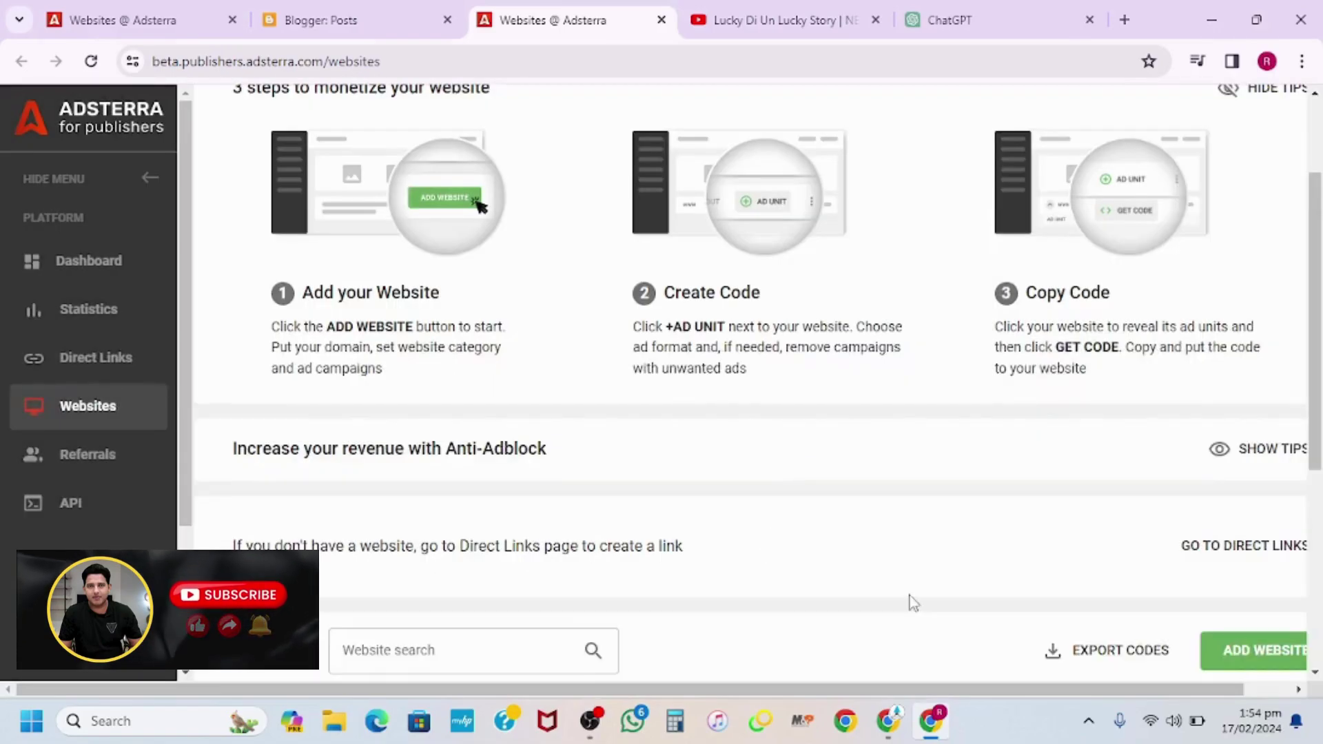
Expand the ad units of punjabimoviest.blogspot.com and copy the Social Bar code.
{"action": "scroll", "coordinate": [910, 597], "scroll_direction": "down", "scroll_amount": 5}
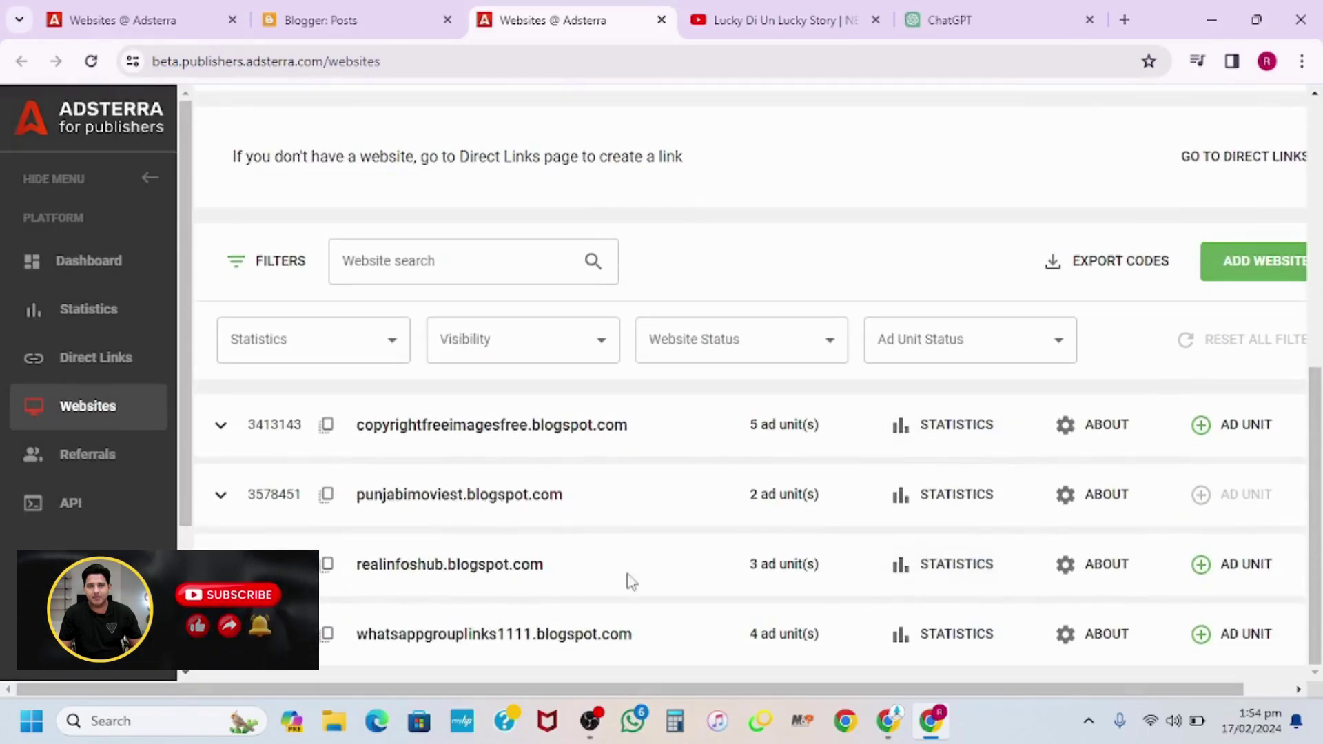
{"action": "left_click", "coordinate": [265, 484]}
{"action": "scroll", "coordinate": [450, 534], "scroll_direction": "down", "scroll_amount": 1}
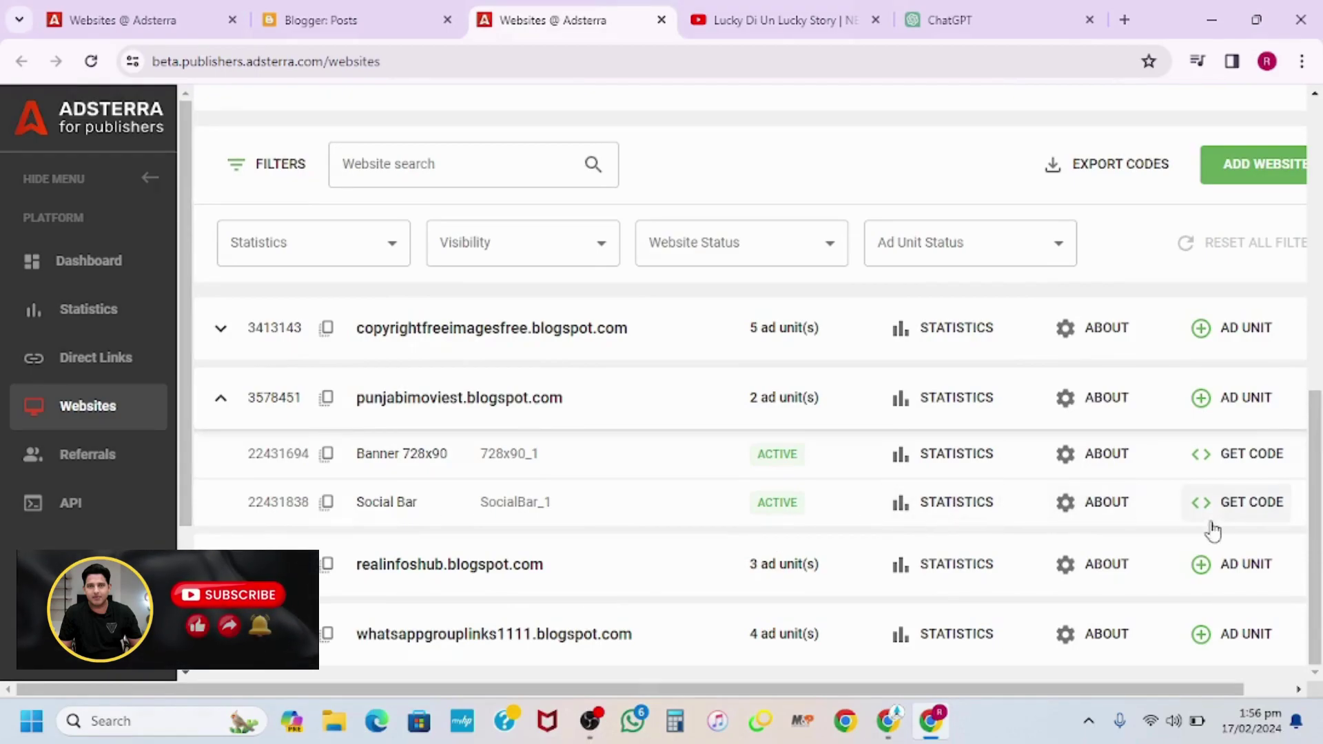
{"action": "left_click", "coordinate": [1246, 504]}
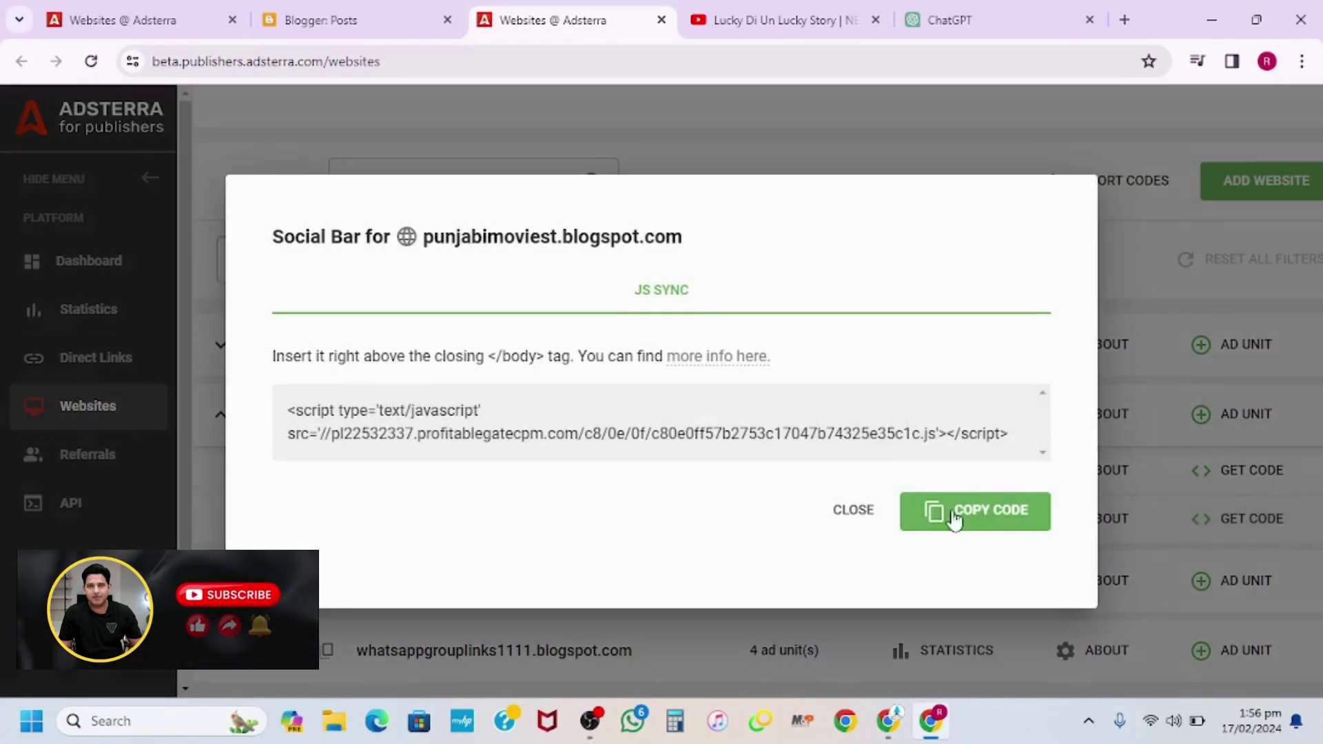
{"action": "left_click", "coordinate": [981, 513]}
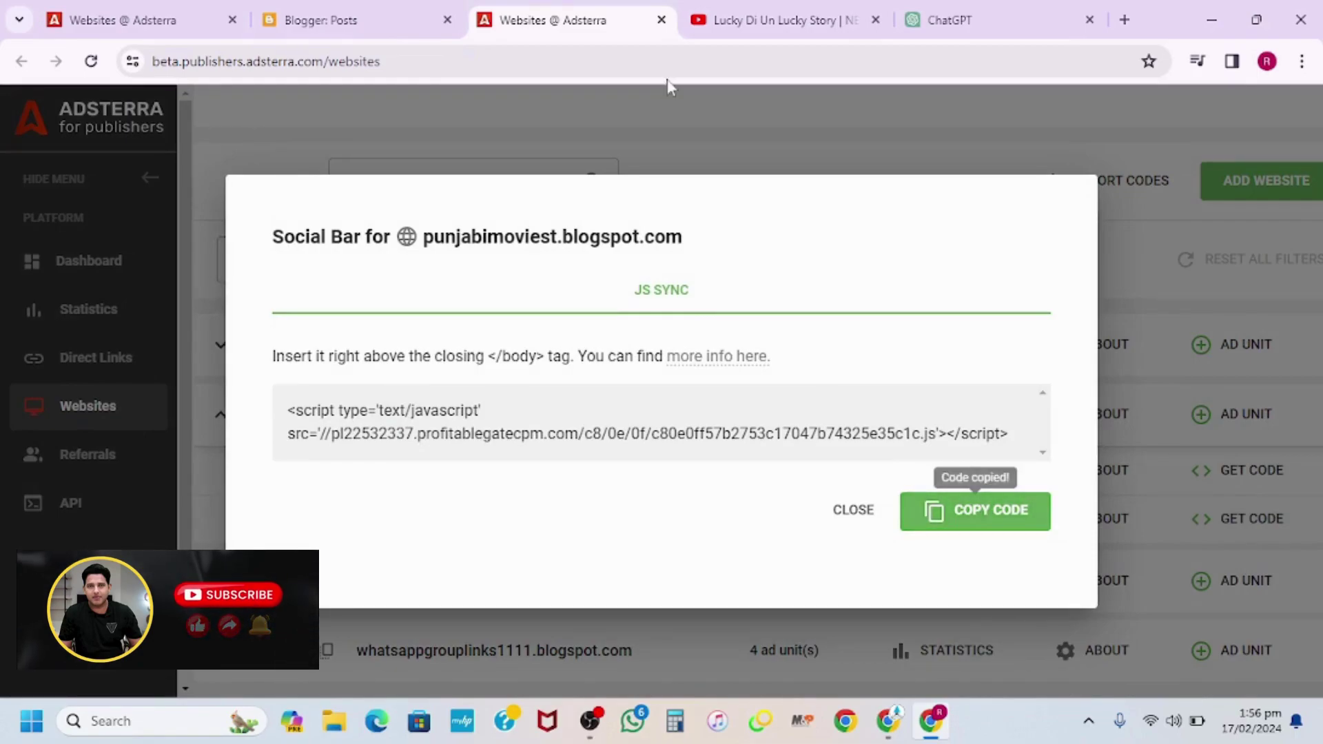
Switch back to Blogger and open the HTML code of the Punjabi Movies blog's Contempo Light theme for editing.
{"action": "left_click", "coordinate": [381, 20]}
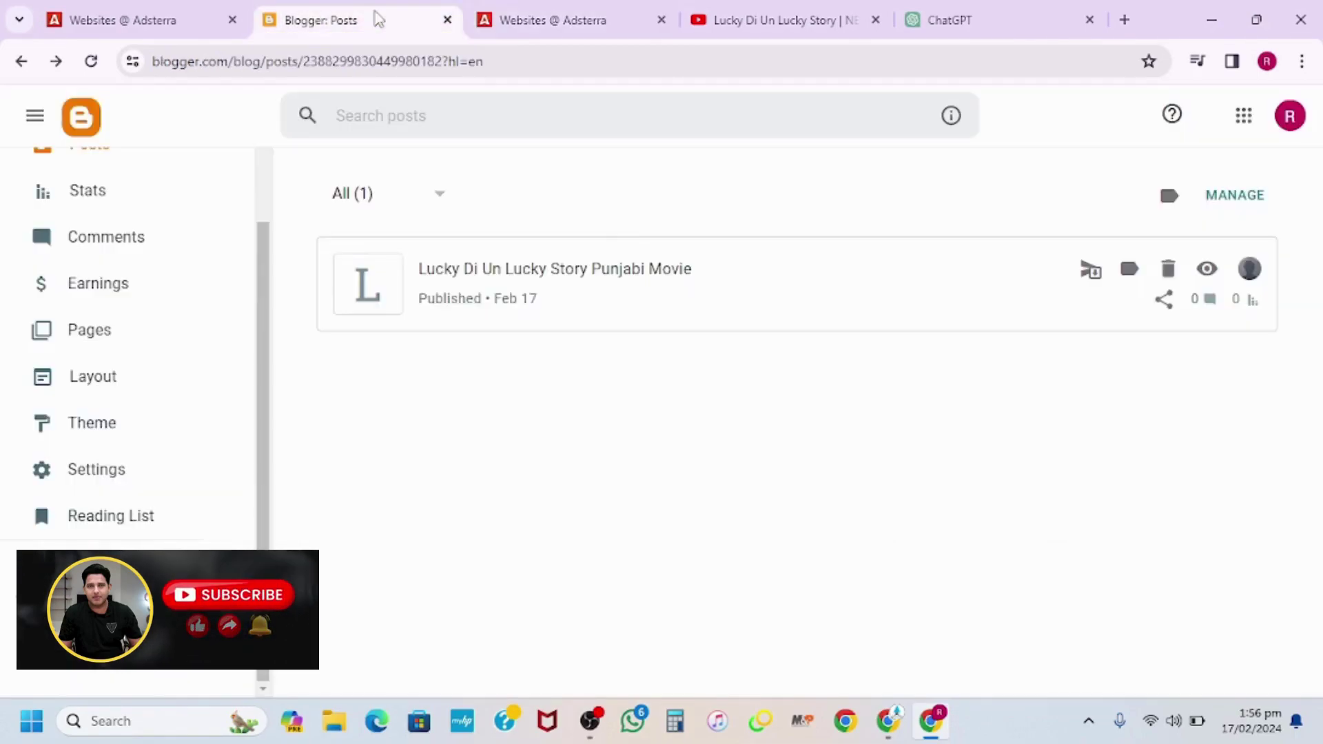
{"action": "scroll", "coordinate": [149, 312], "scroll_direction": "up", "scroll_amount": 3}
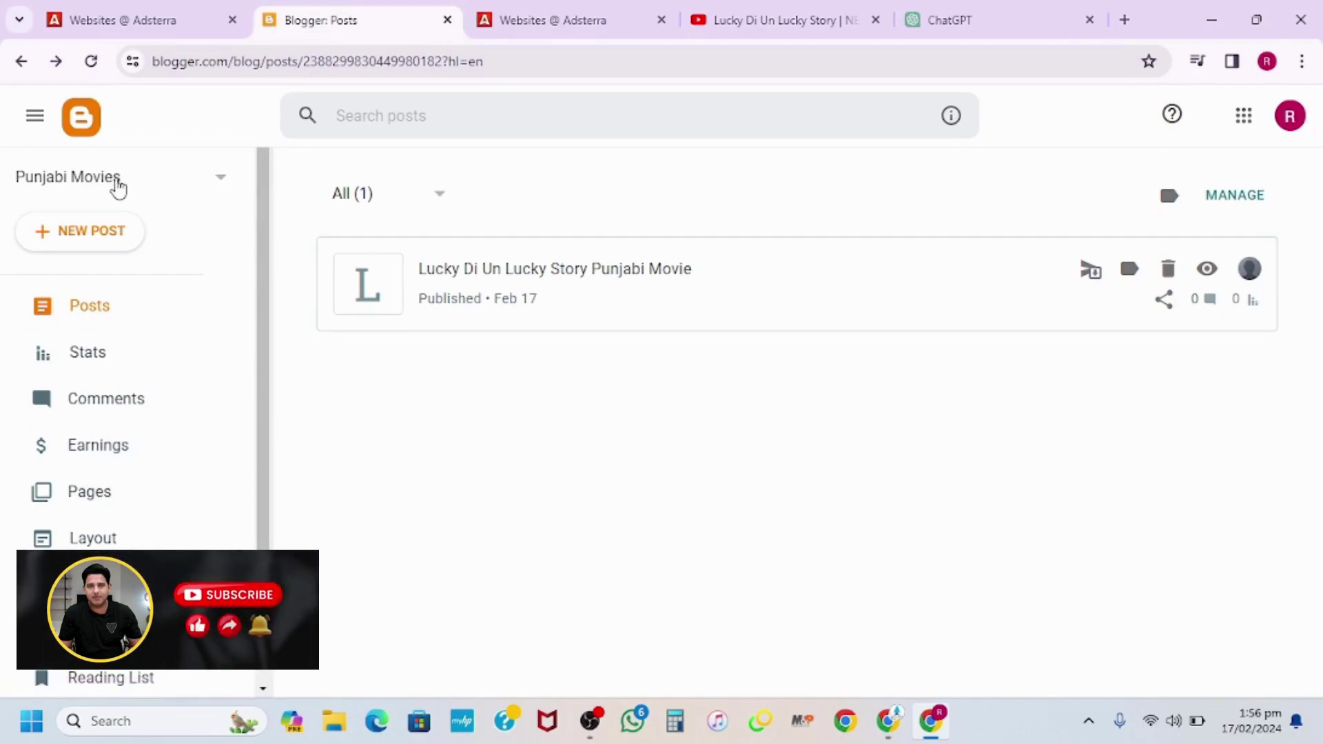
{"action": "scroll", "coordinate": [153, 428], "scroll_direction": "down", "scroll_amount": 2}
{"action": "left_click", "coordinate": [110, 430]}
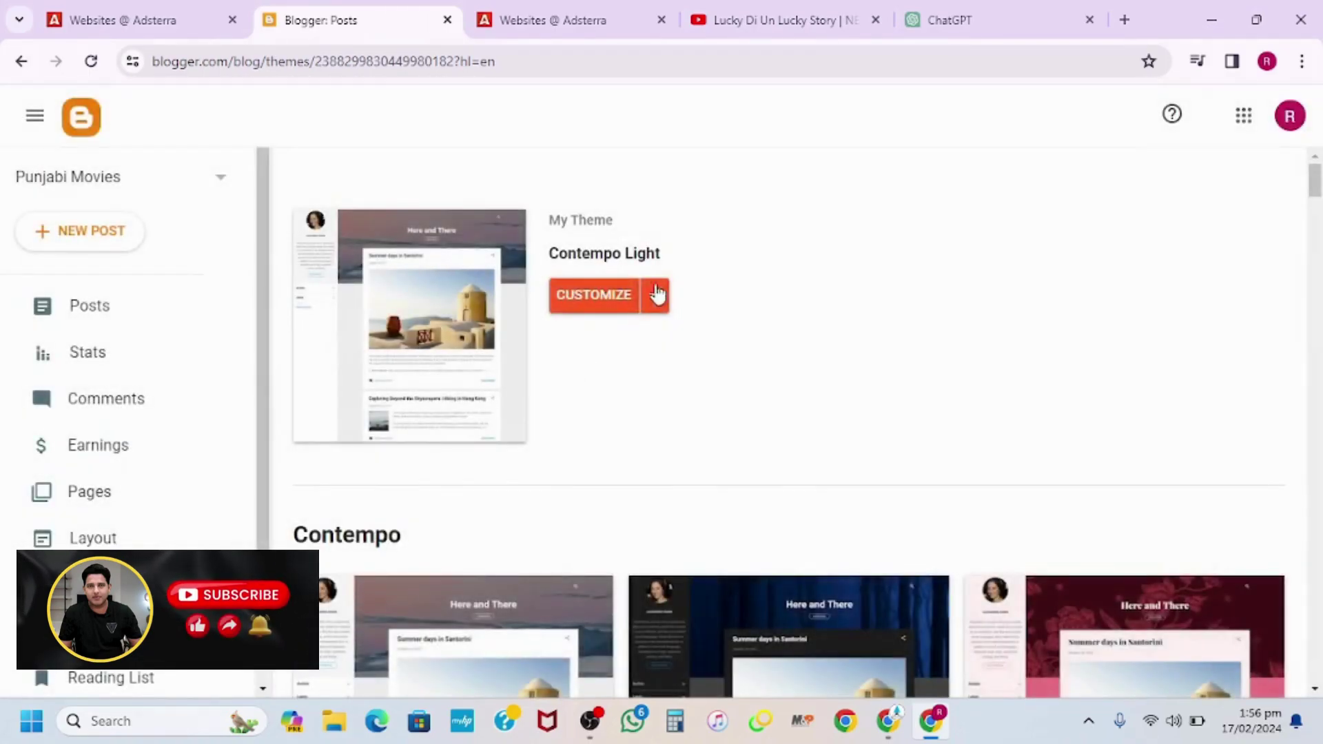
{"action": "left_click", "coordinate": [655, 298]}
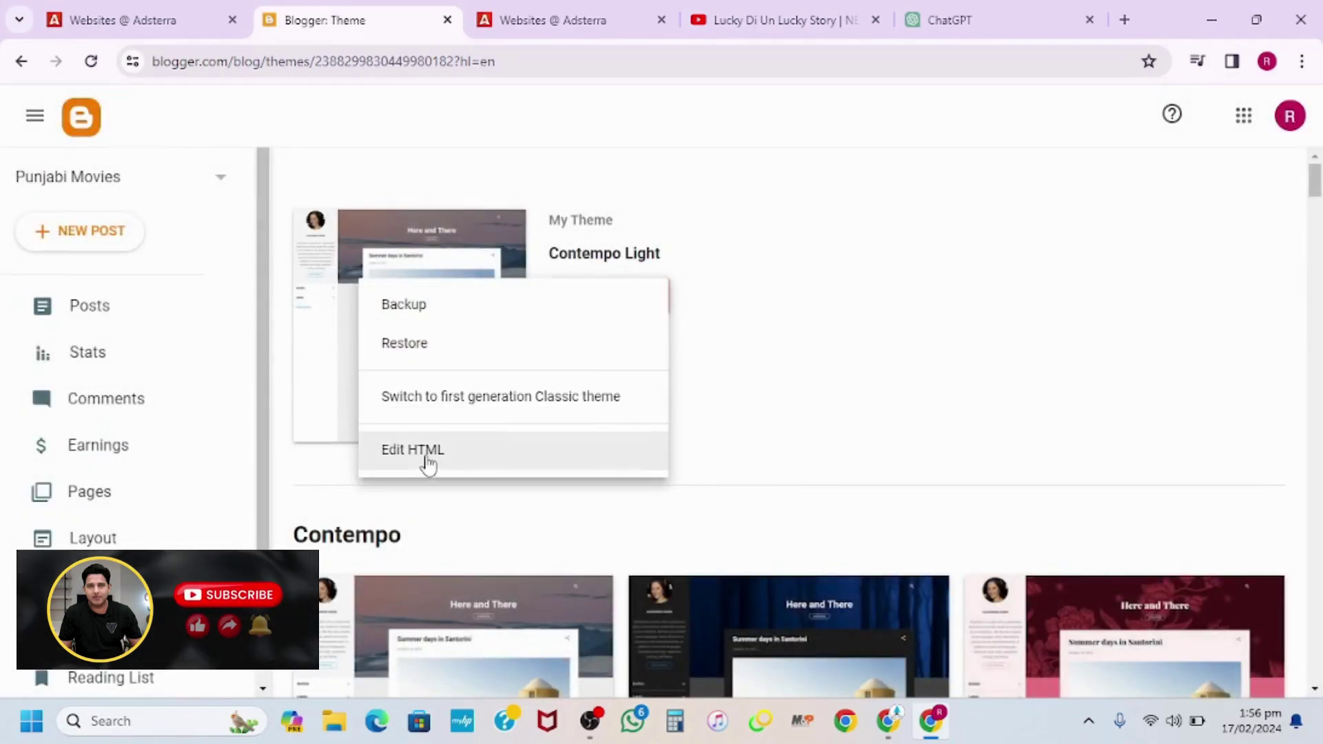
{"action": "left_click", "coordinate": [428, 456]}
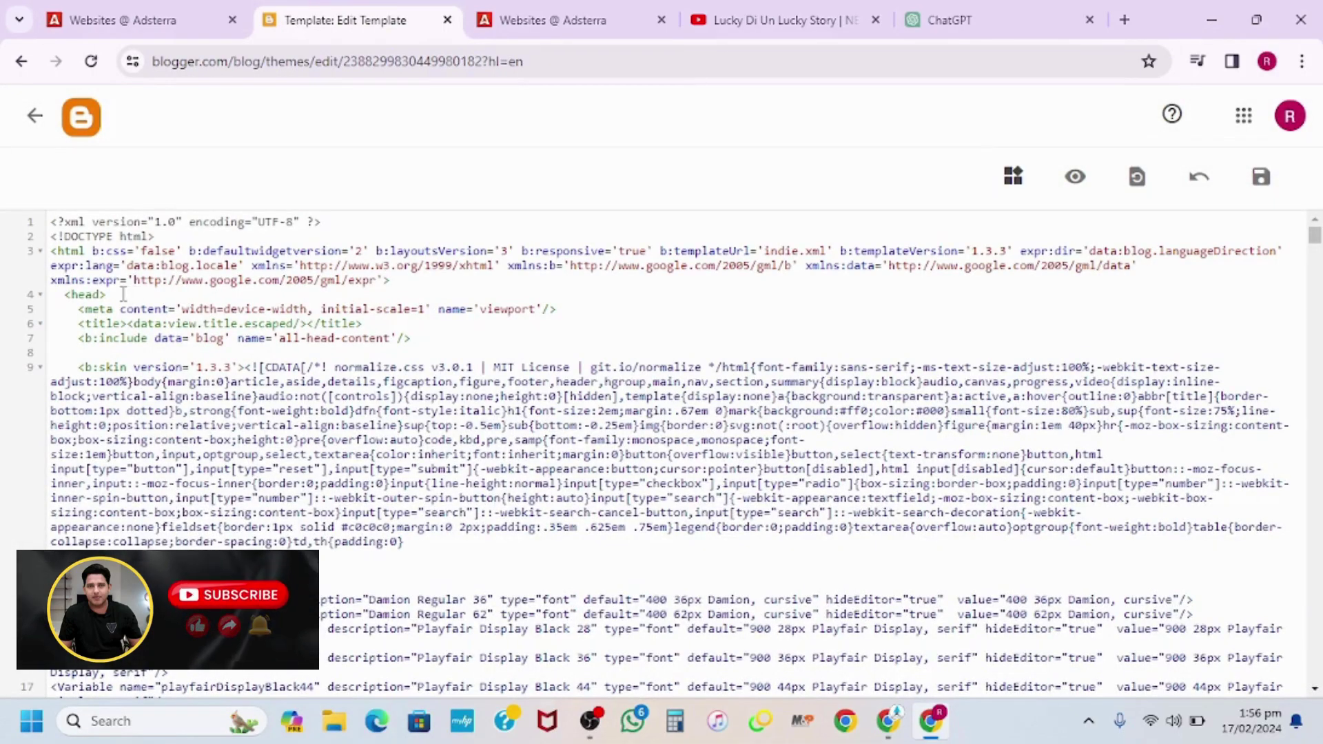
Insert the copied Social Bar script on a new line below the opening <head> tag and save the theme.
{"action": "left_click", "coordinate": [122, 294]}
{"action": "key", "text": "Return"}
{"action": "key", "text": "Return"}
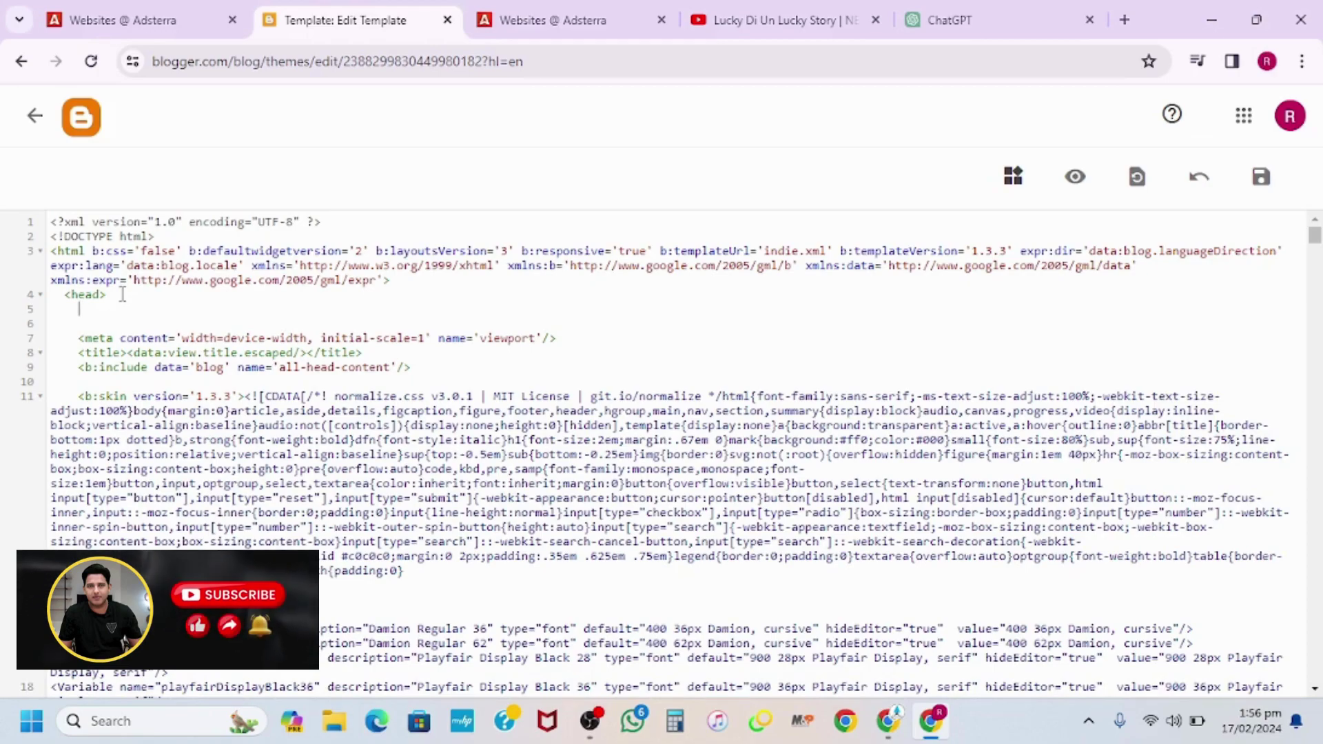
{"action": "key", "text": "Return"}
{"action": "key", "text": "ctrl+v"}
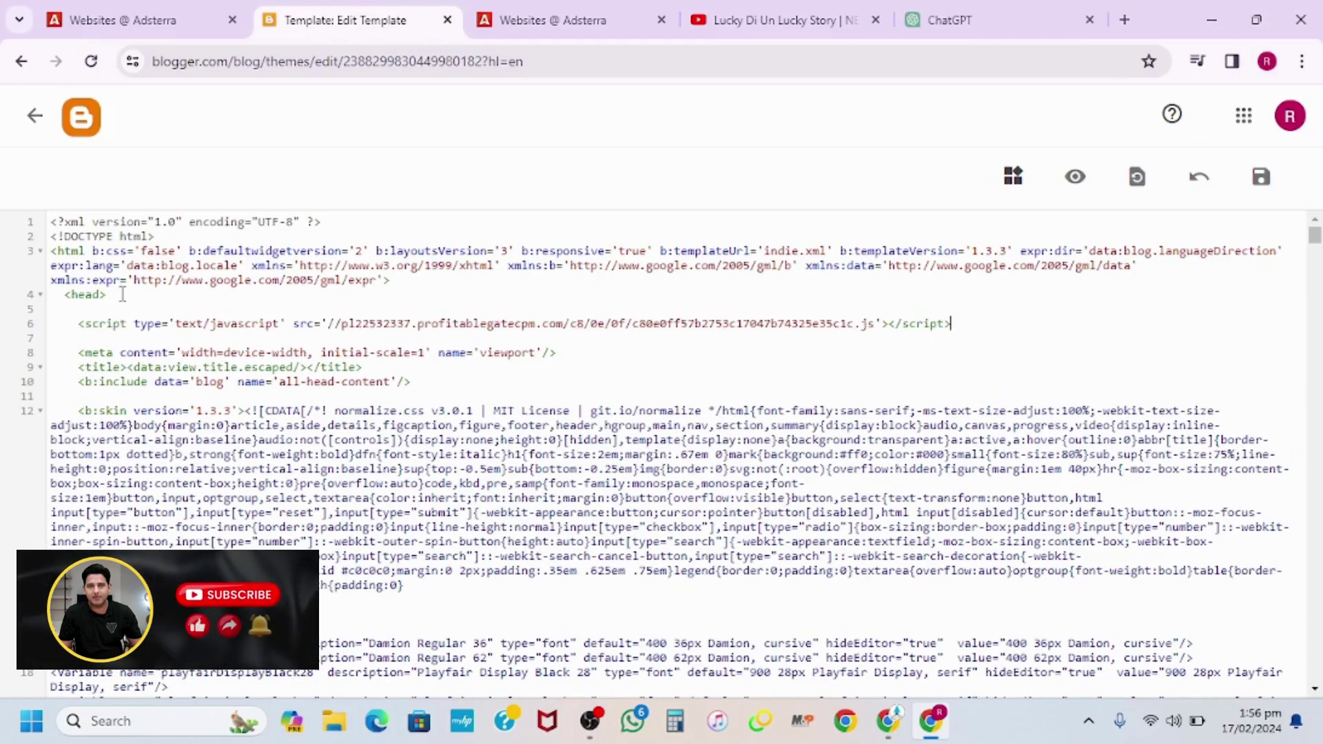
{"action": "left_click", "coordinate": [1258, 187]}
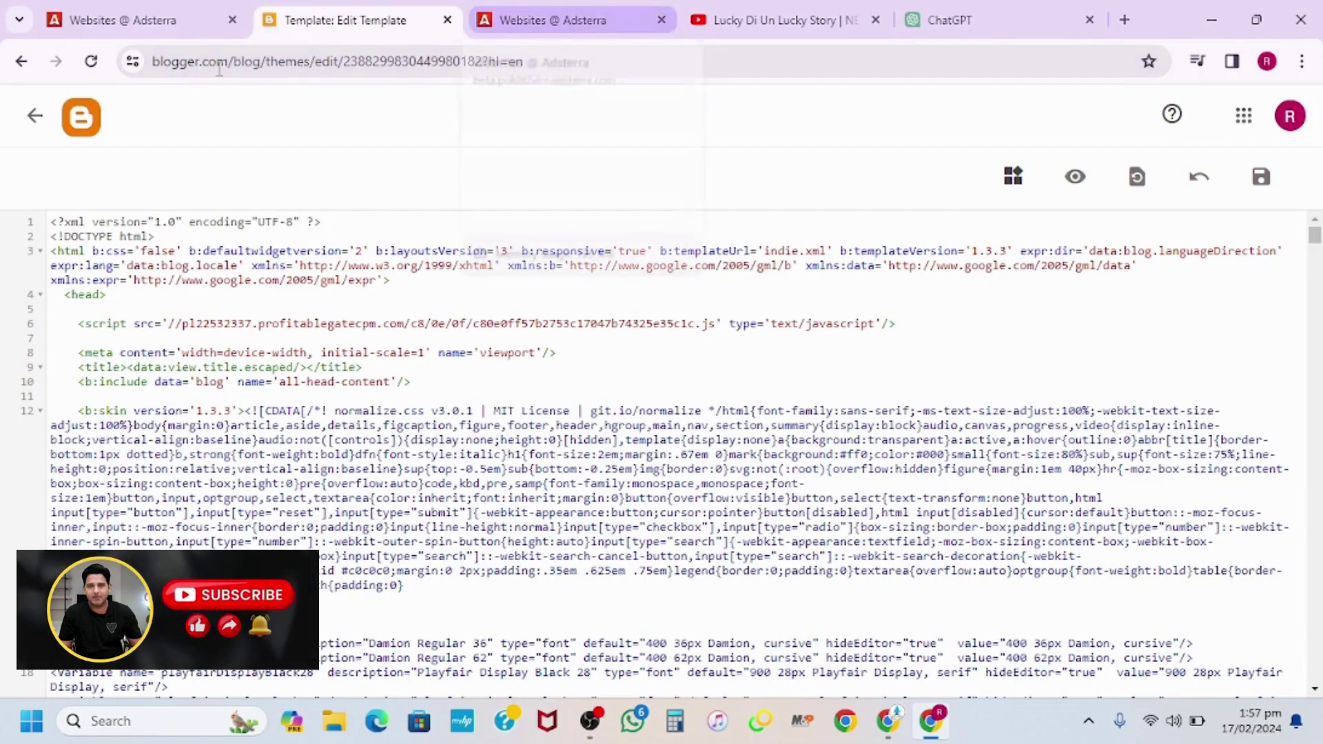
Leave the theme editor, open the live Punjabi Movies blog, and check its home page for the Social Bar ad.
{"action": "left_click", "coordinate": [35, 115]}
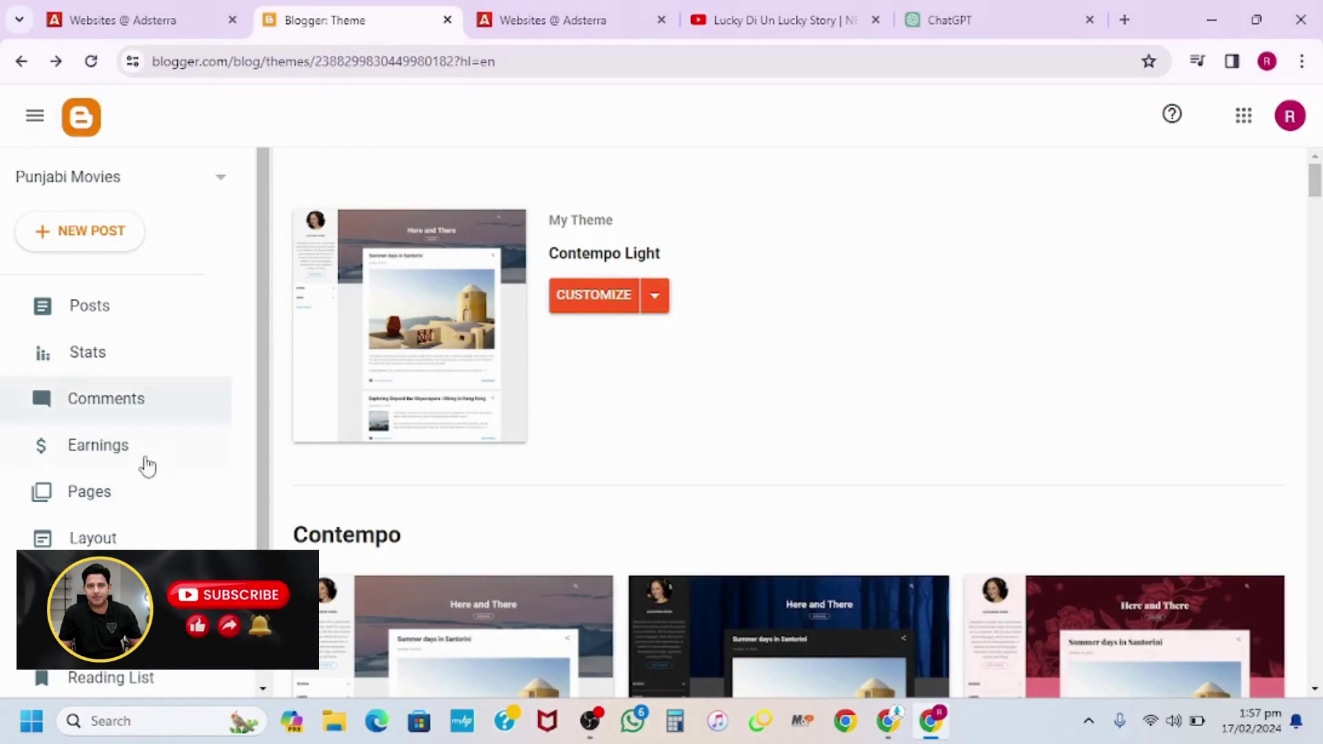
{"action": "scroll", "coordinate": [103, 493], "scroll_direction": "down", "scroll_amount": 1}
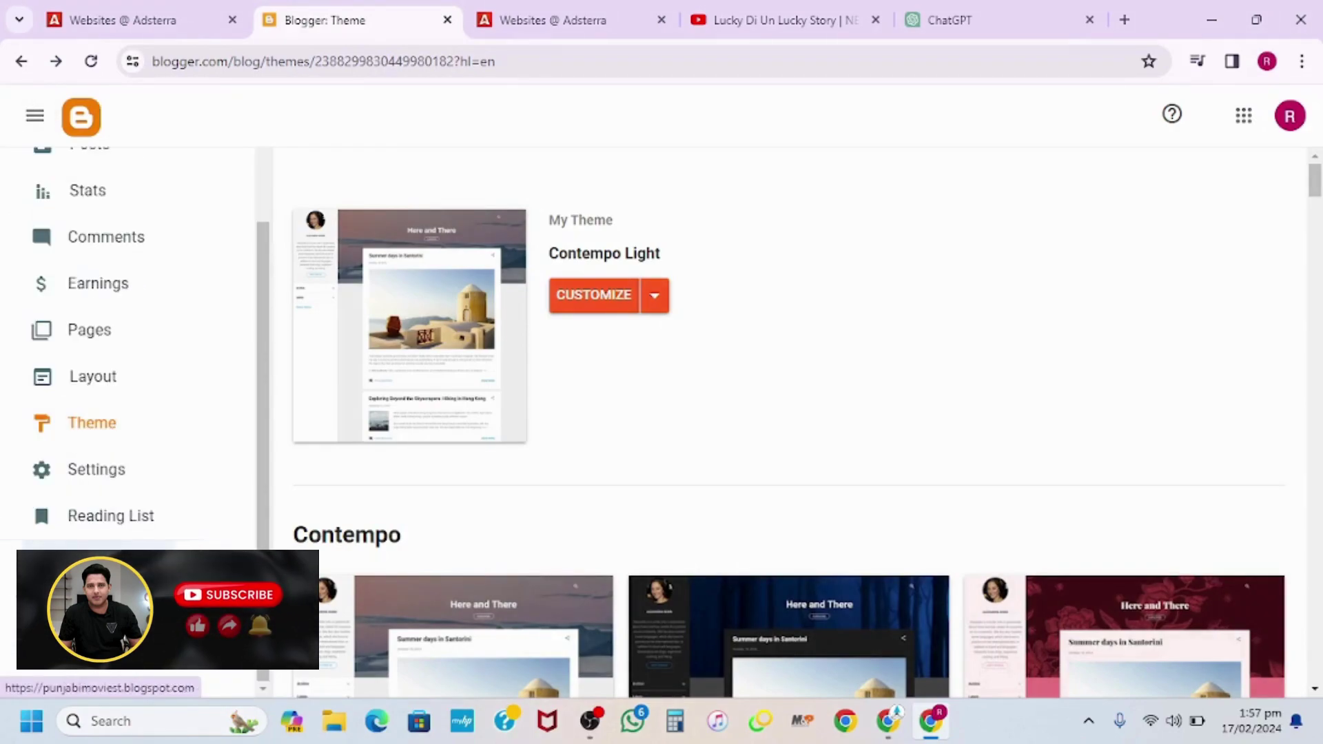
{"action": "left_click", "coordinate": [90, 565]}
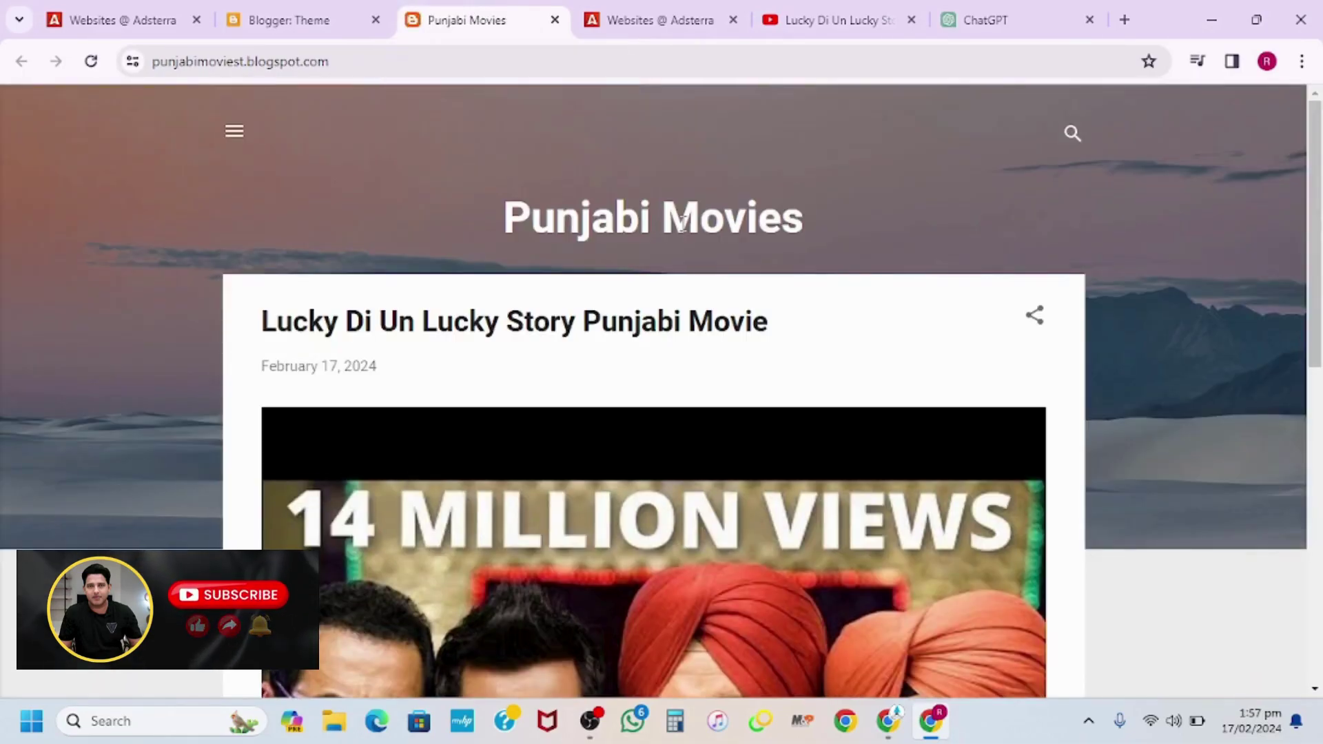
{"action": "scroll", "coordinate": [664, 296], "scroll_direction": "down", "scroll_amount": 10}
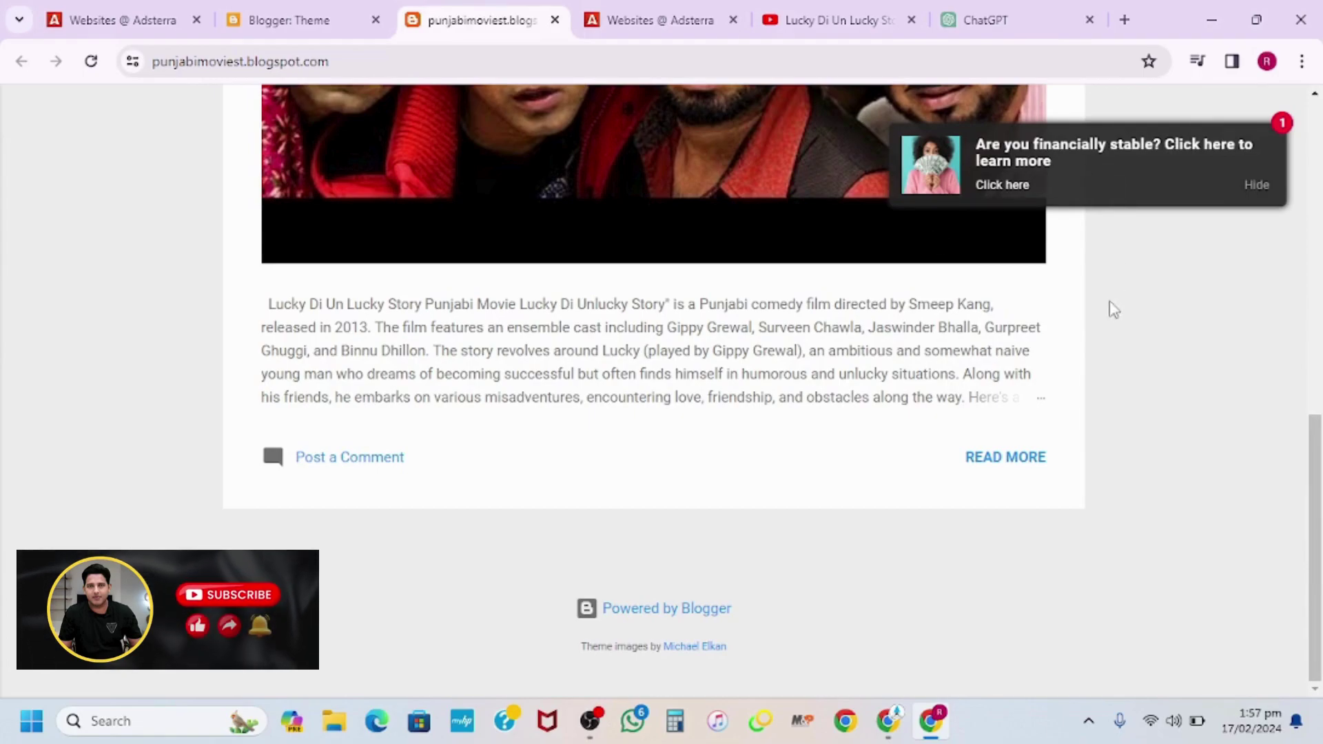
{"action": "scroll", "coordinate": [1108, 399], "scroll_direction": "up", "scroll_amount": 3}
{"action": "scroll", "coordinate": [1109, 401], "scroll_direction": "up", "scroll_amount": 1}
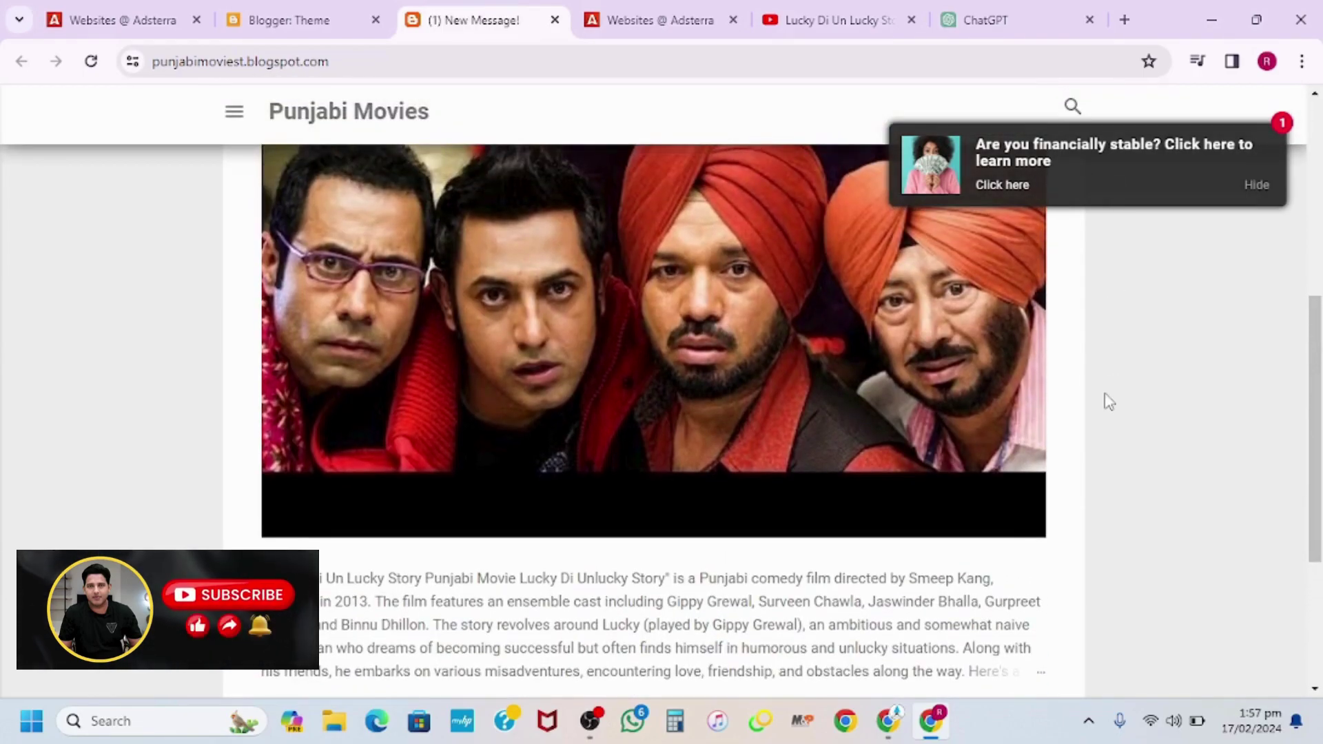
{"action": "scroll", "coordinate": [1109, 401], "scroll_direction": "down", "scroll_amount": 4}
{"action": "scroll", "coordinate": [1107, 399], "scroll_direction": "up", "scroll_amount": 2}
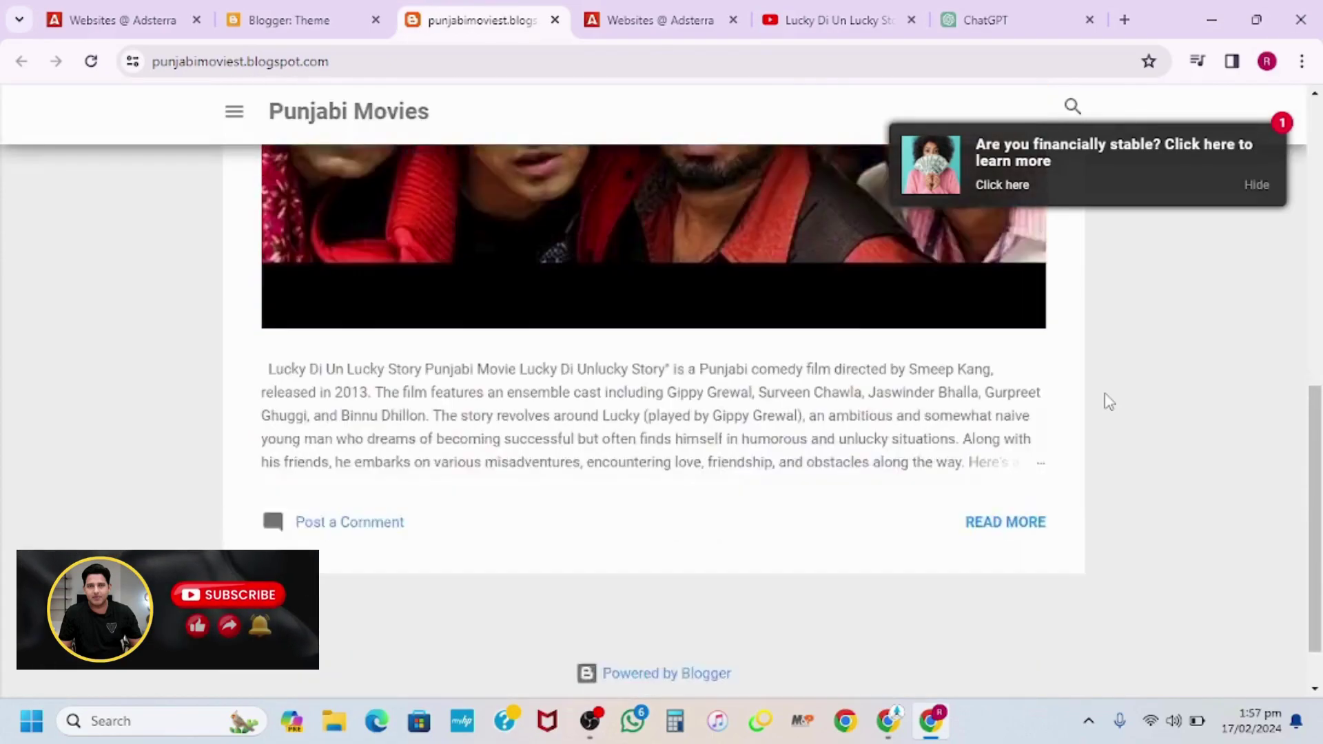
{"action": "scroll", "coordinate": [1107, 399], "scroll_direction": "down", "scroll_amount": 2}
Open the full Lucky Di Un Lucky Story post and check the Social Bar ad and the banner above the video.
{"action": "left_click", "coordinate": [1009, 458]}
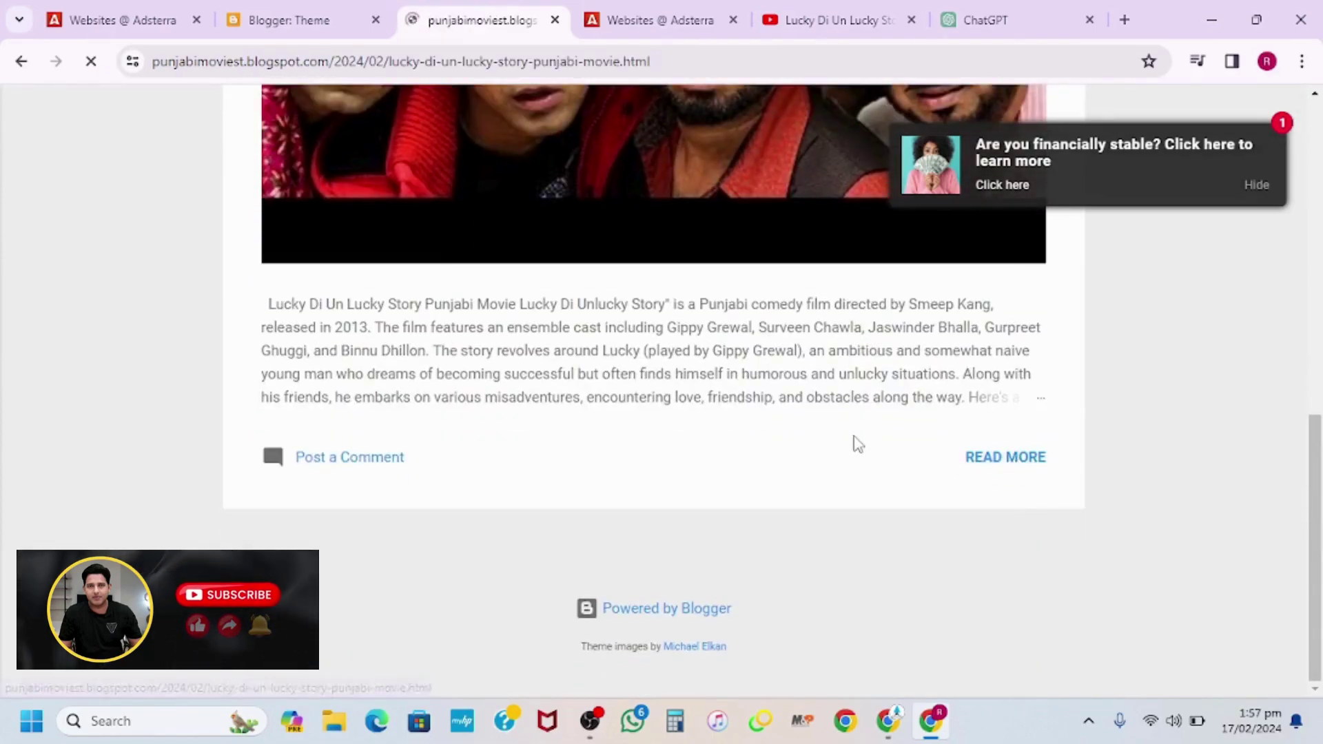
{"action": "scroll", "coordinate": [855, 435], "scroll_direction": "down", "scroll_amount": 10}
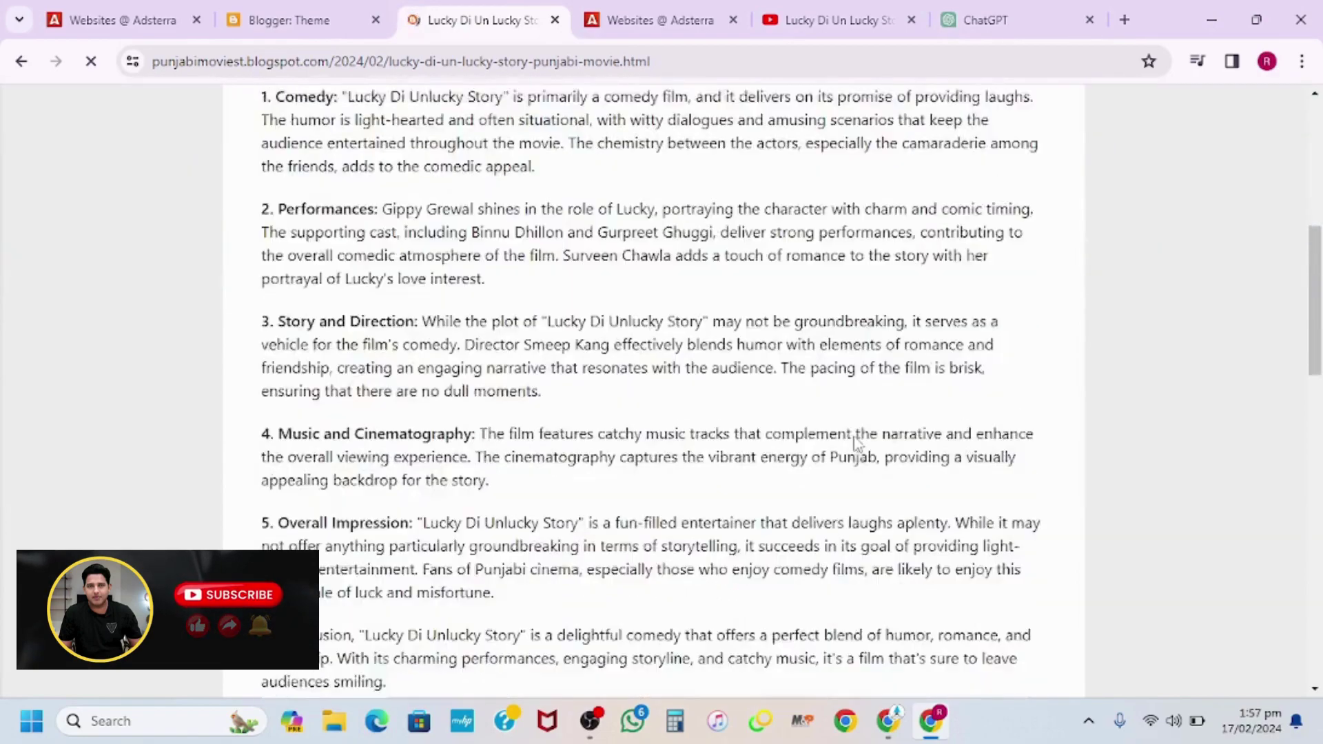
{"action": "scroll", "coordinate": [855, 445], "scroll_direction": "down", "scroll_amount": 8}
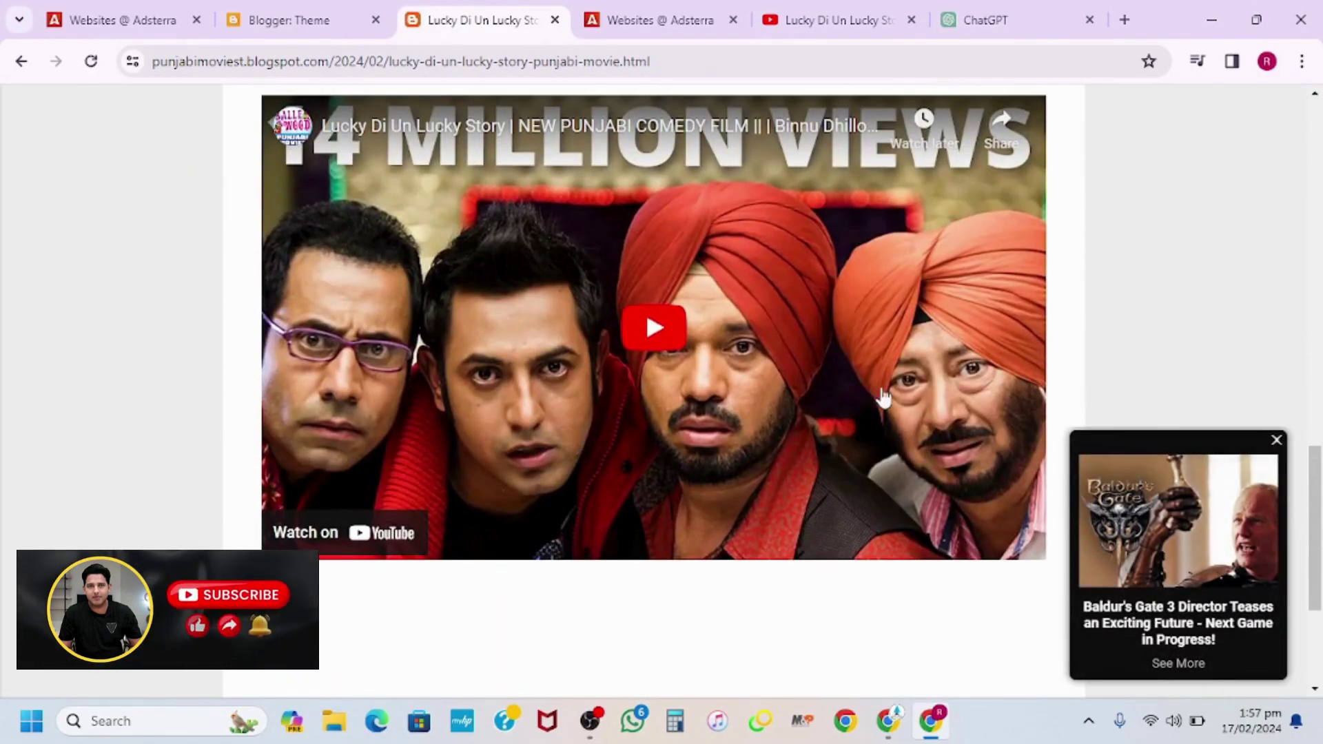
{"action": "scroll", "coordinate": [708, 448], "scroll_direction": "up", "scroll_amount": 5}
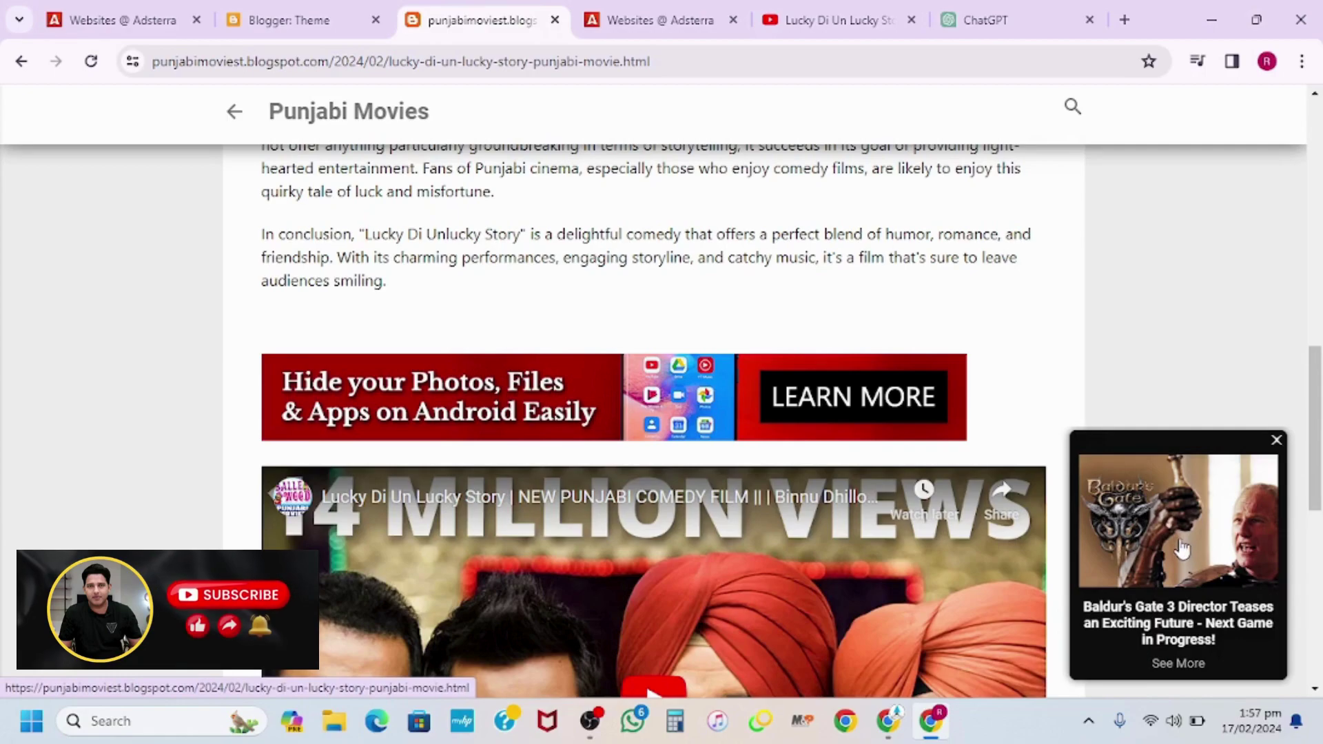
{"action": "scroll", "coordinate": [744, 389], "scroll_direction": "up", "scroll_amount": 10}
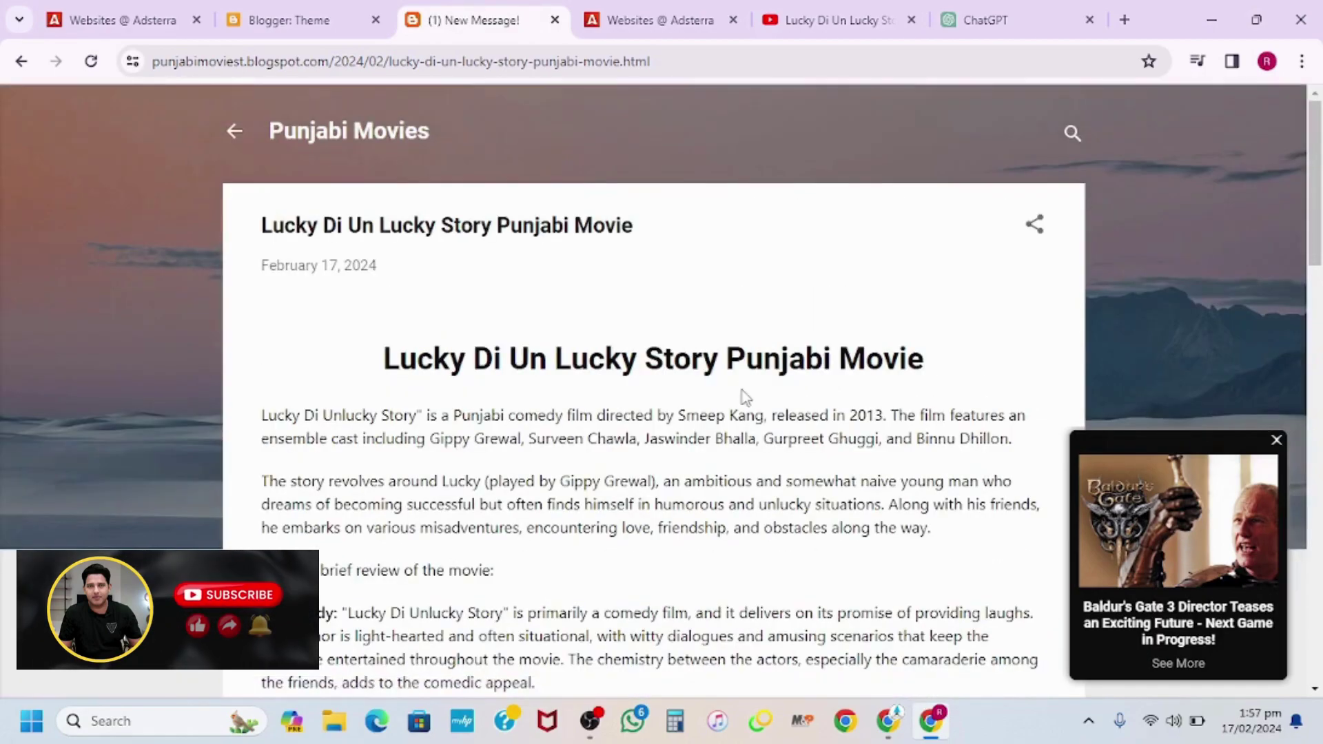